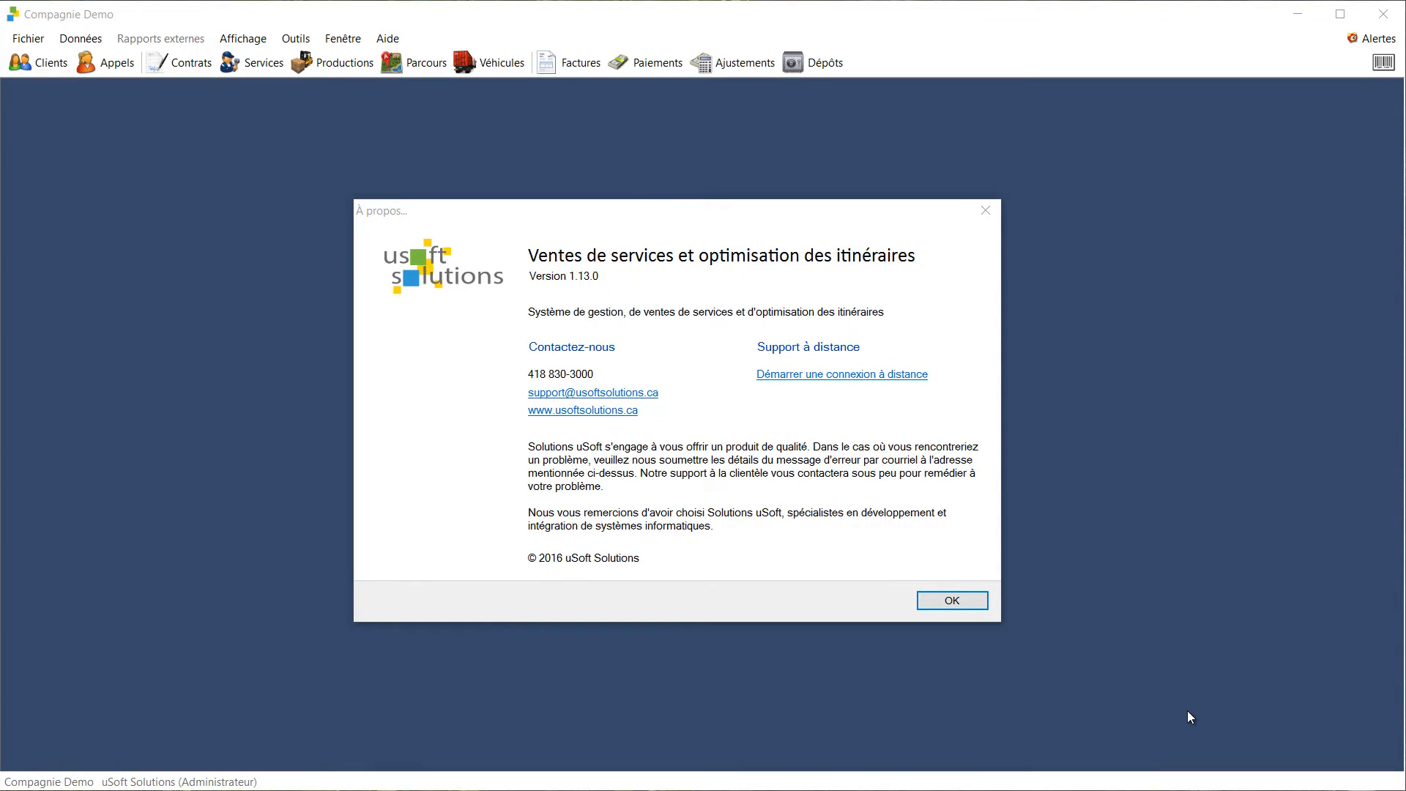
Dismiss the About window, display all clients in the client list and open the fourth client's record
key(Return)
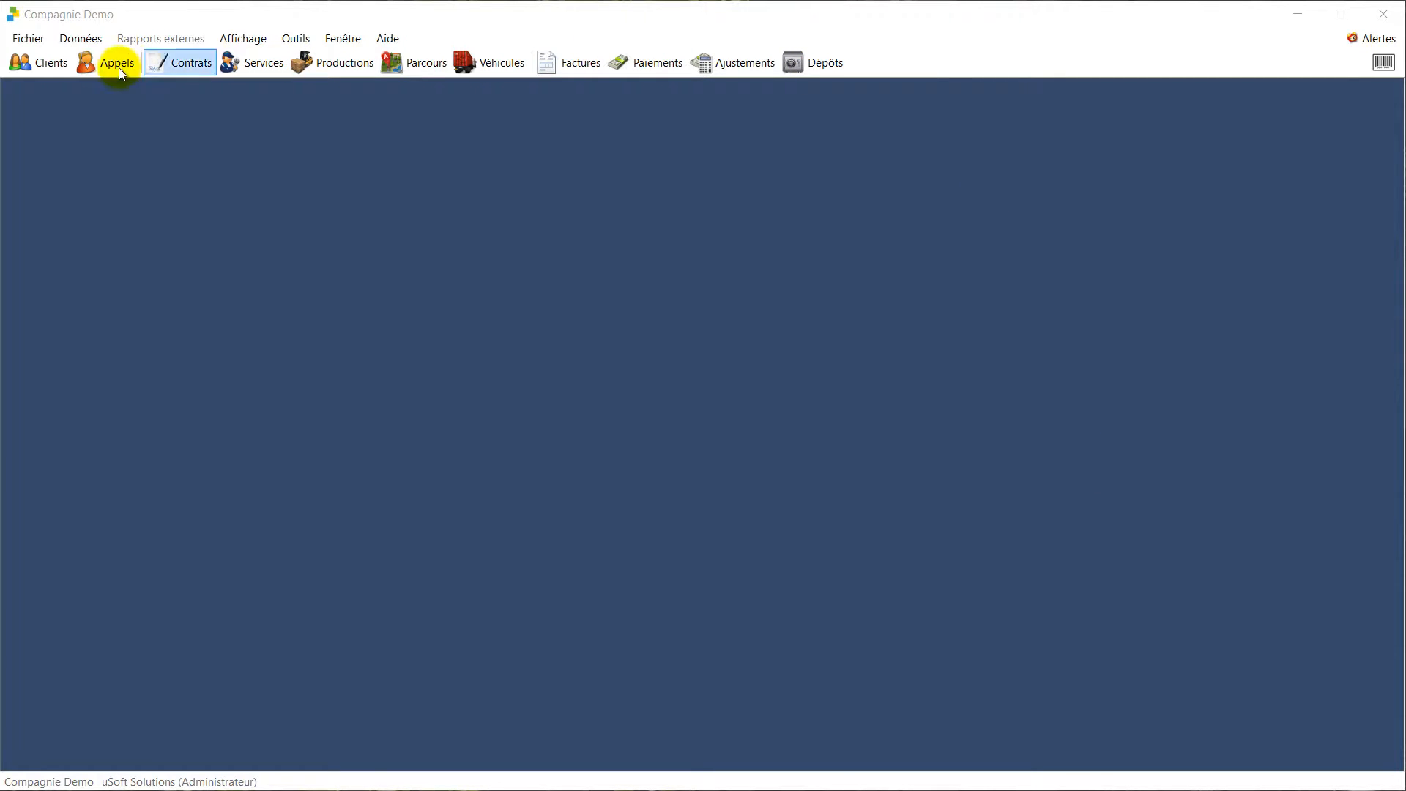
click(45, 71)
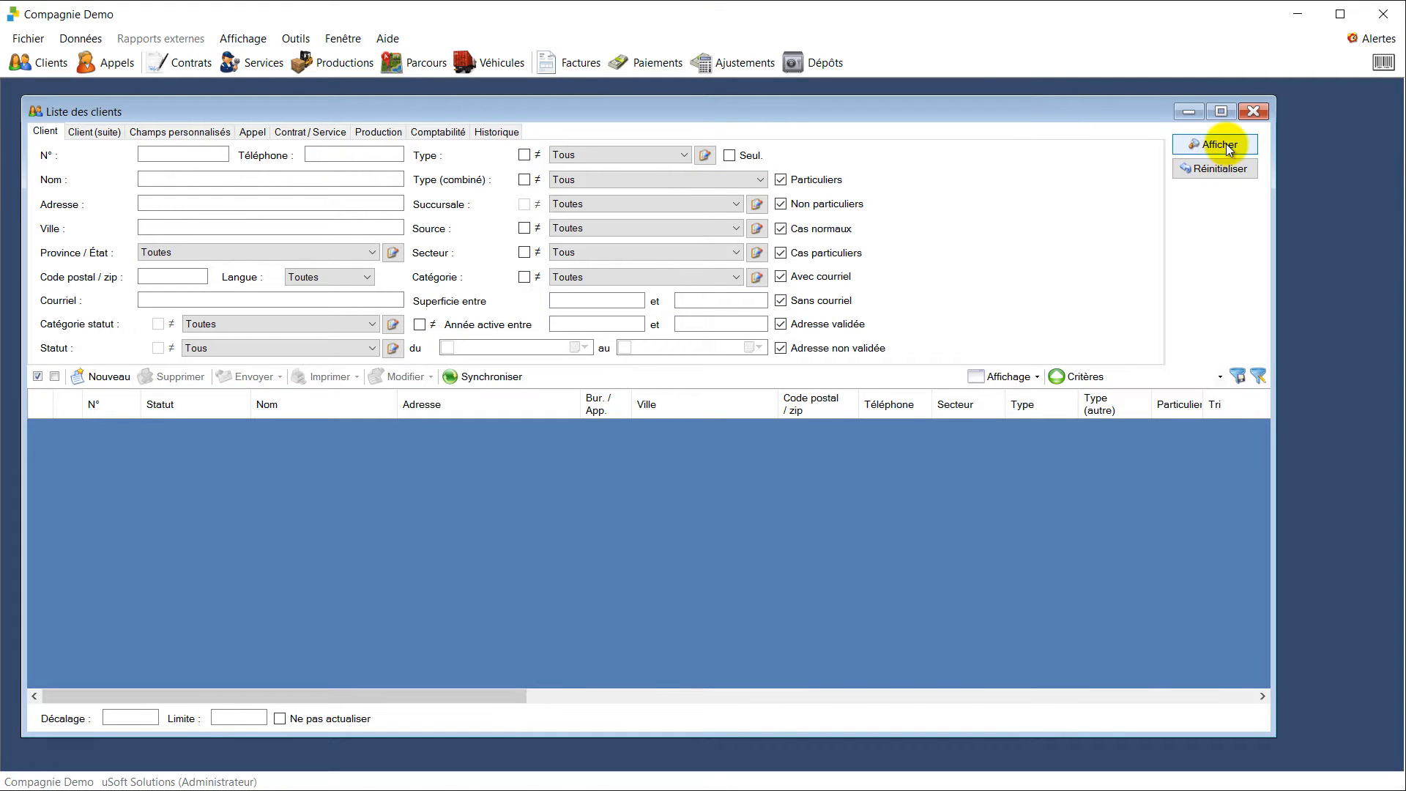
click(1221, 145)
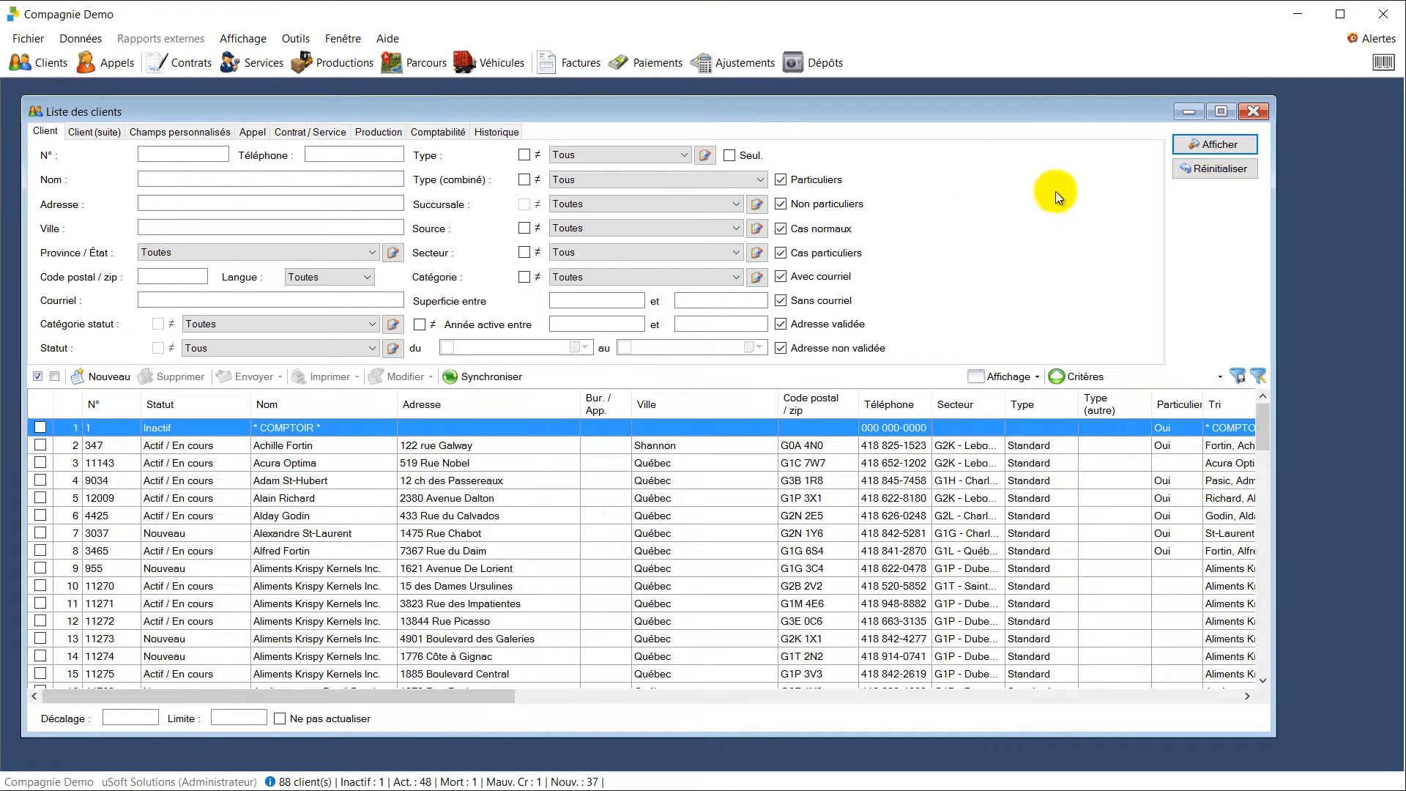
click(332, 482)
double_click(335, 482)
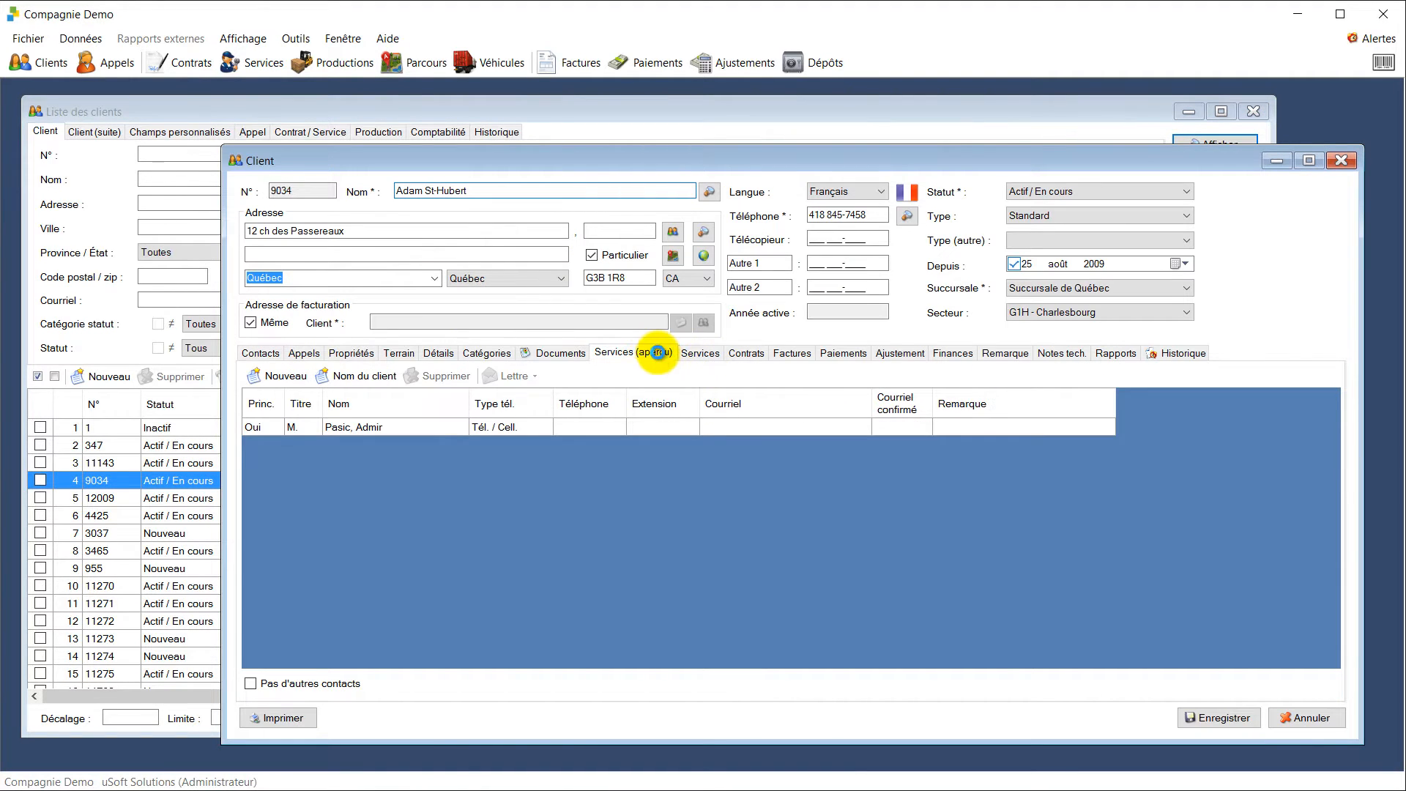
In the client's services preview, apply the Traitement de pelouse service plan and select its four PTP1 visits, TP1 to TP4
click(648, 353)
click(336, 376)
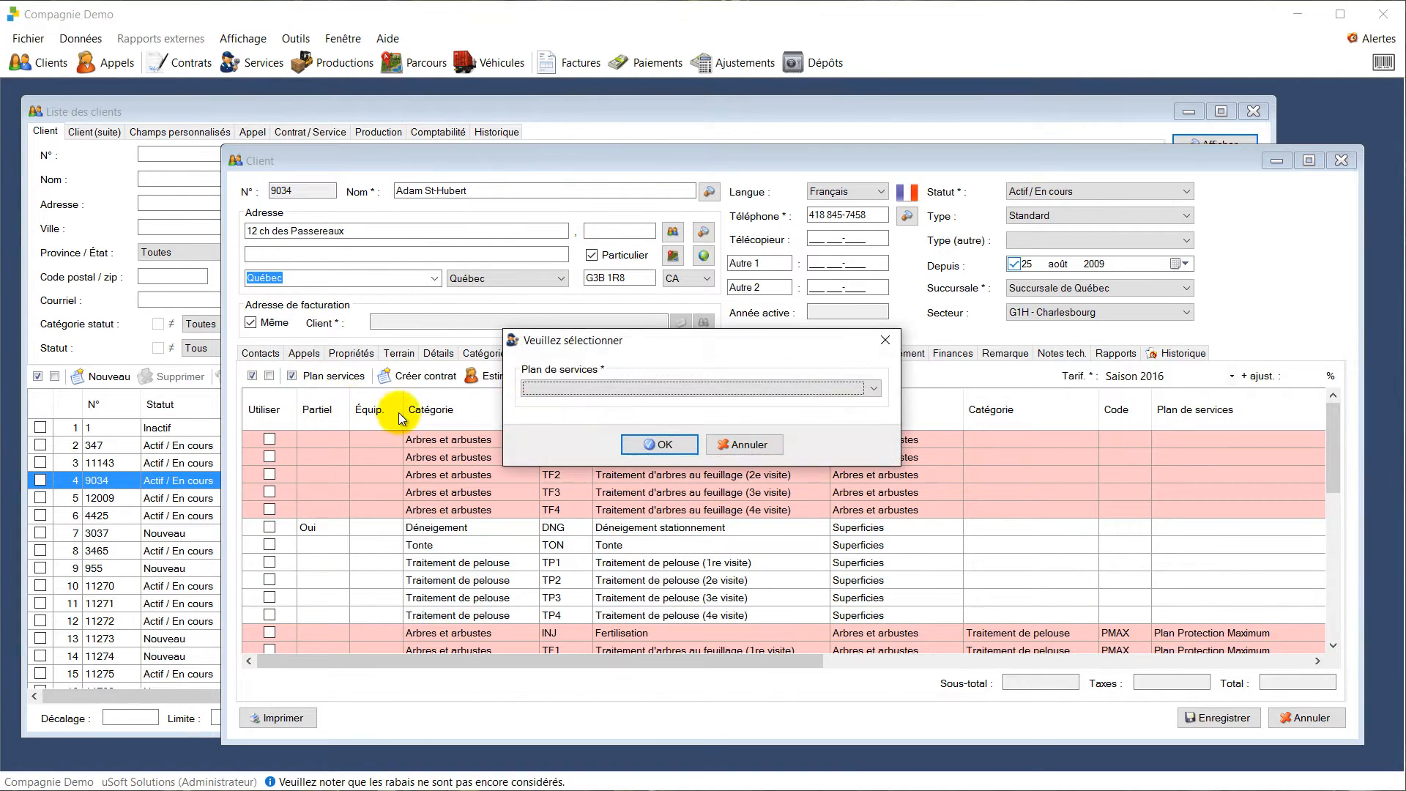
click(622, 388)
click(634, 438)
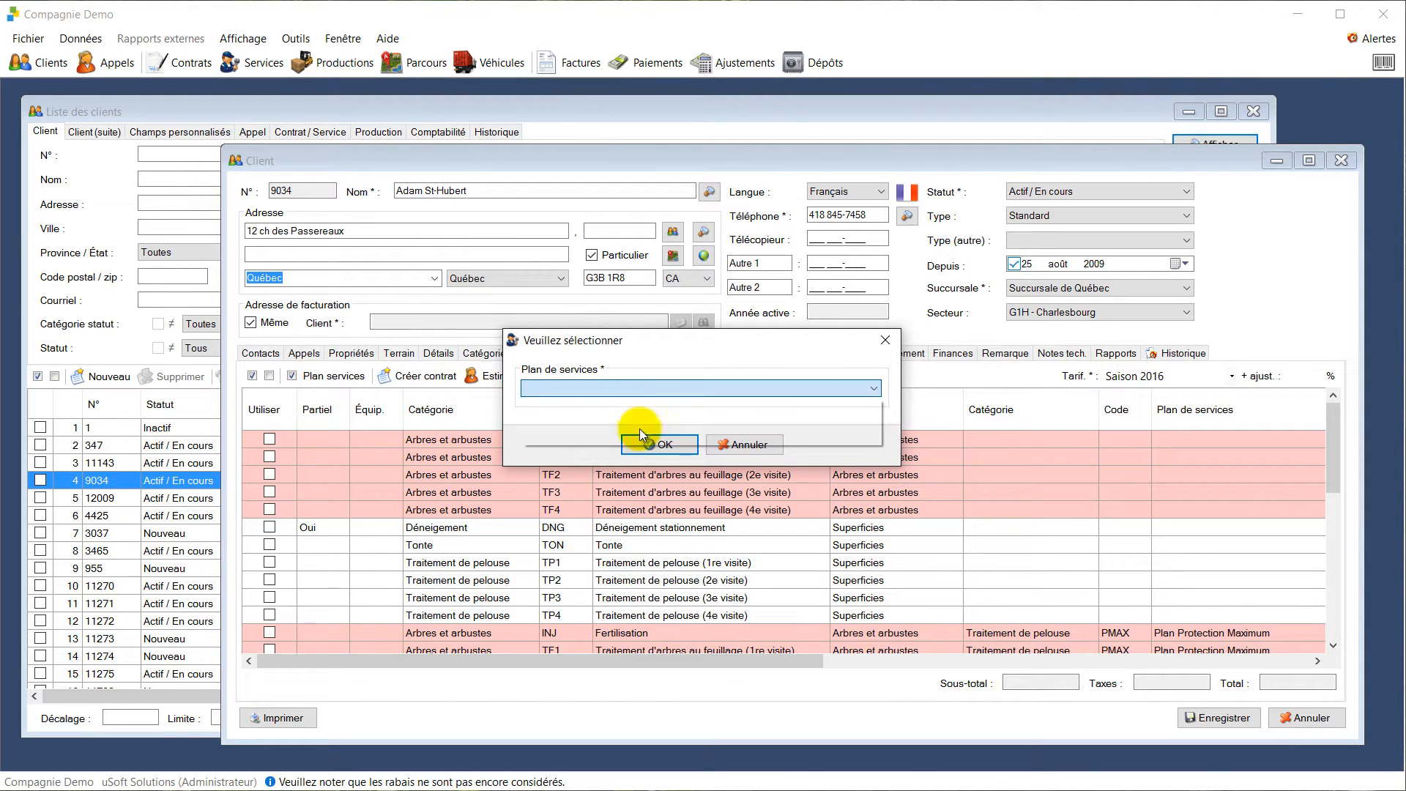
click(661, 444)
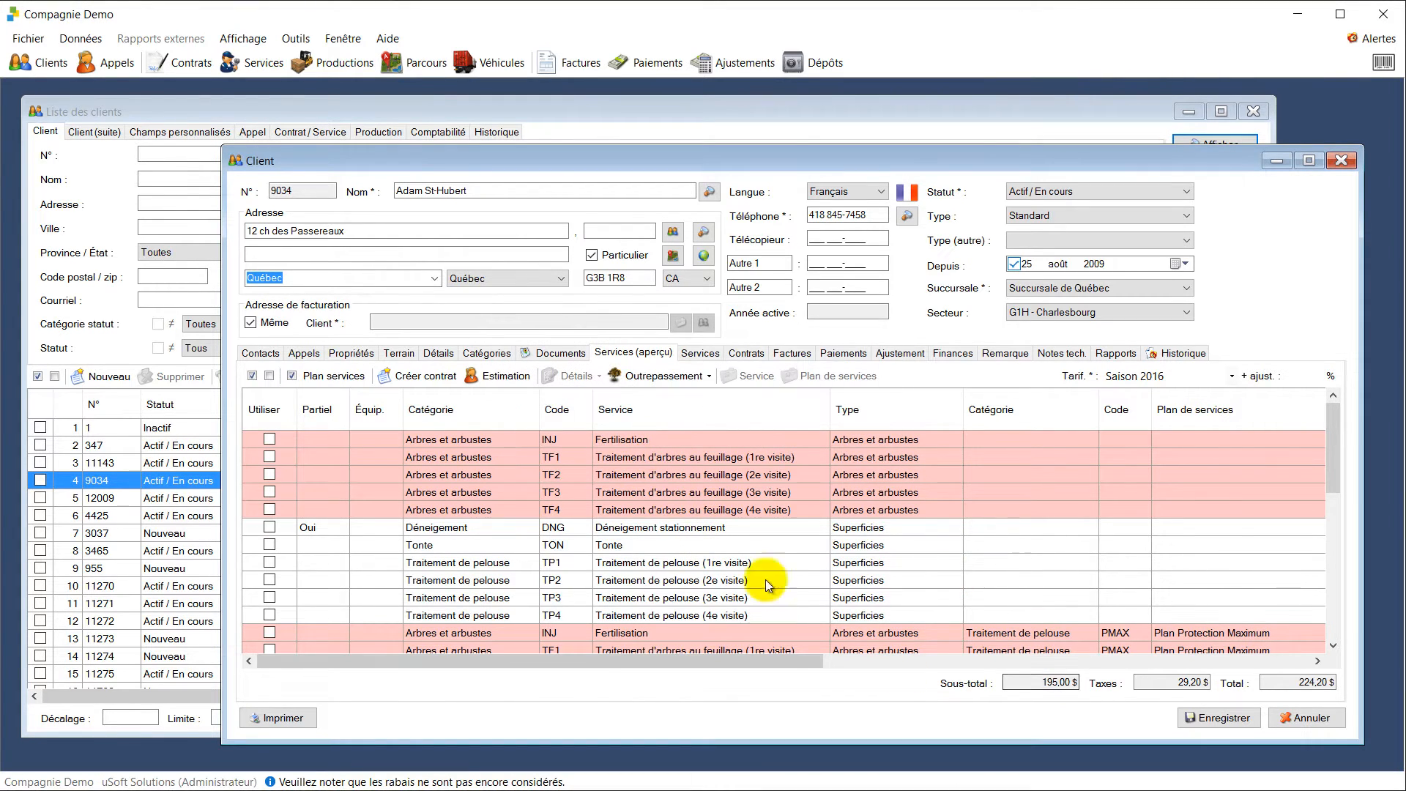
drag(1338, 456, 1298, 576)
drag(507, 530, 512, 563)
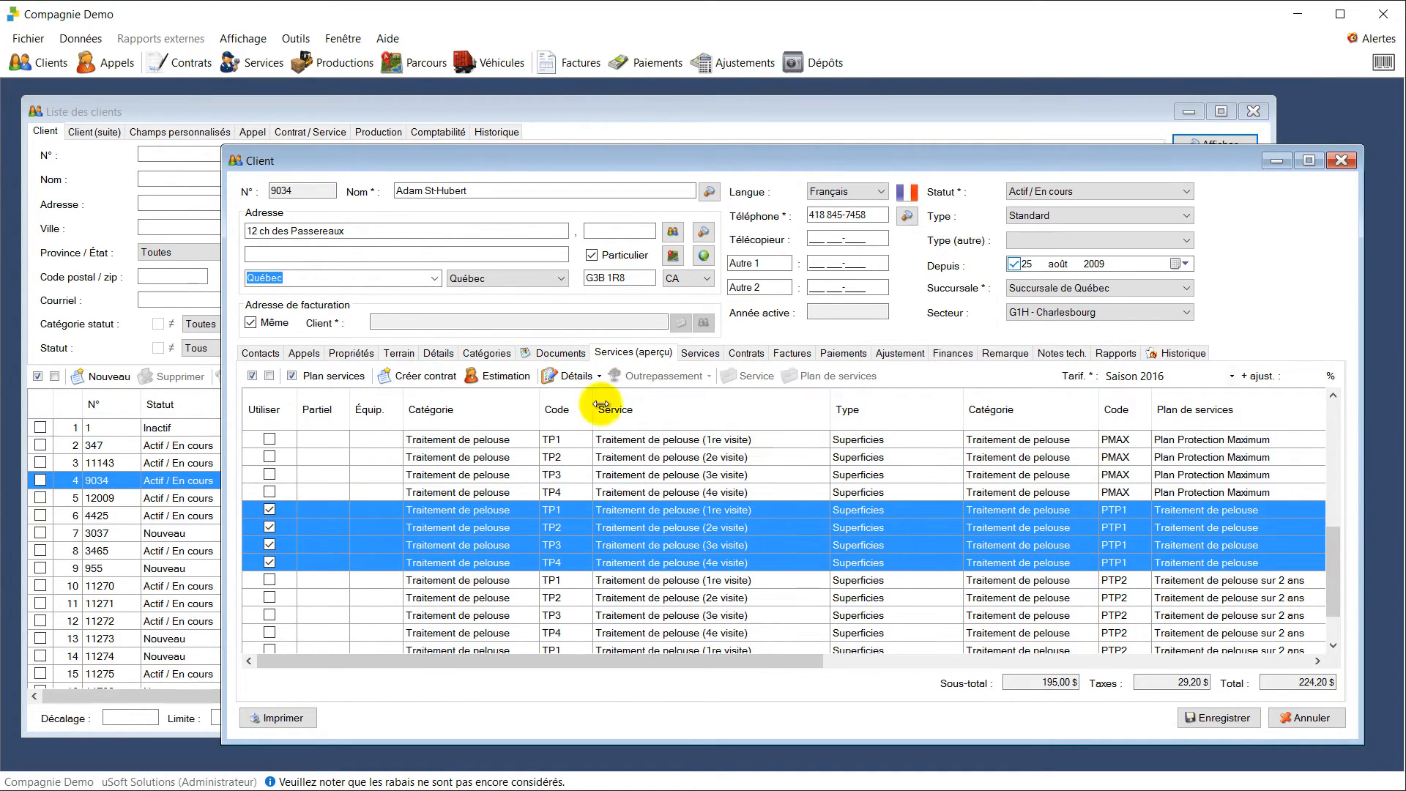
Create a 2016 contract from the selected services, choosing the second listed sales representative and Publisac as the source
click(418, 376)
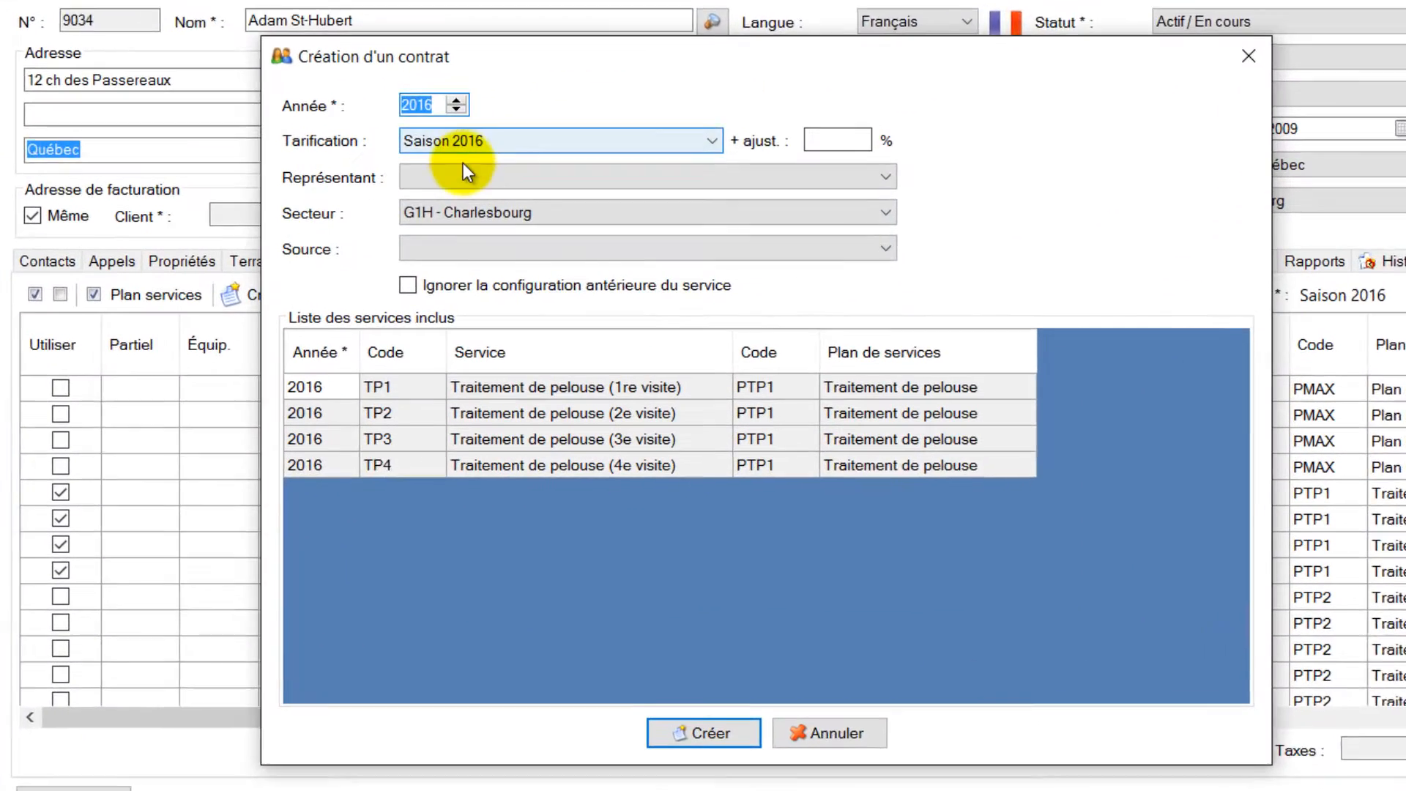
click(605, 368)
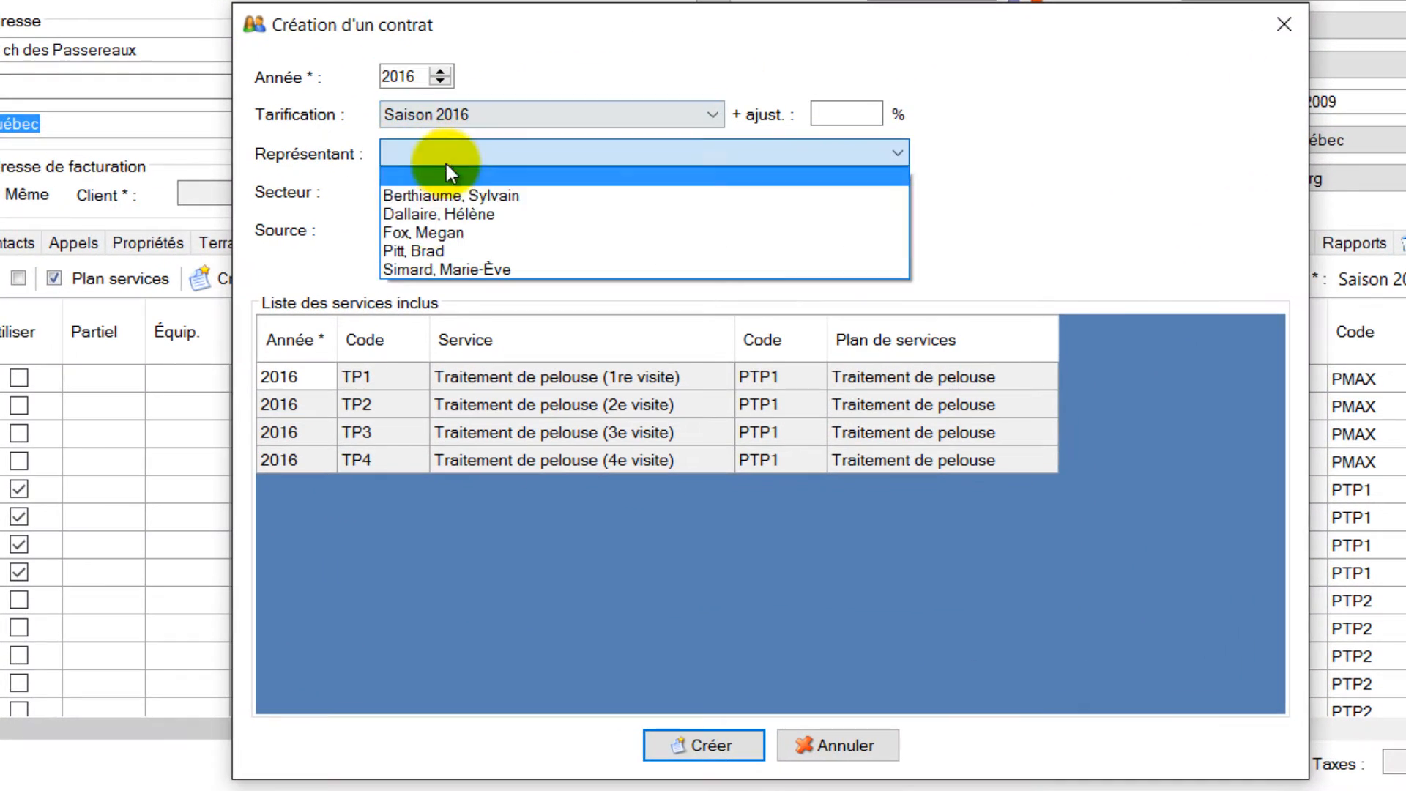
click(505, 214)
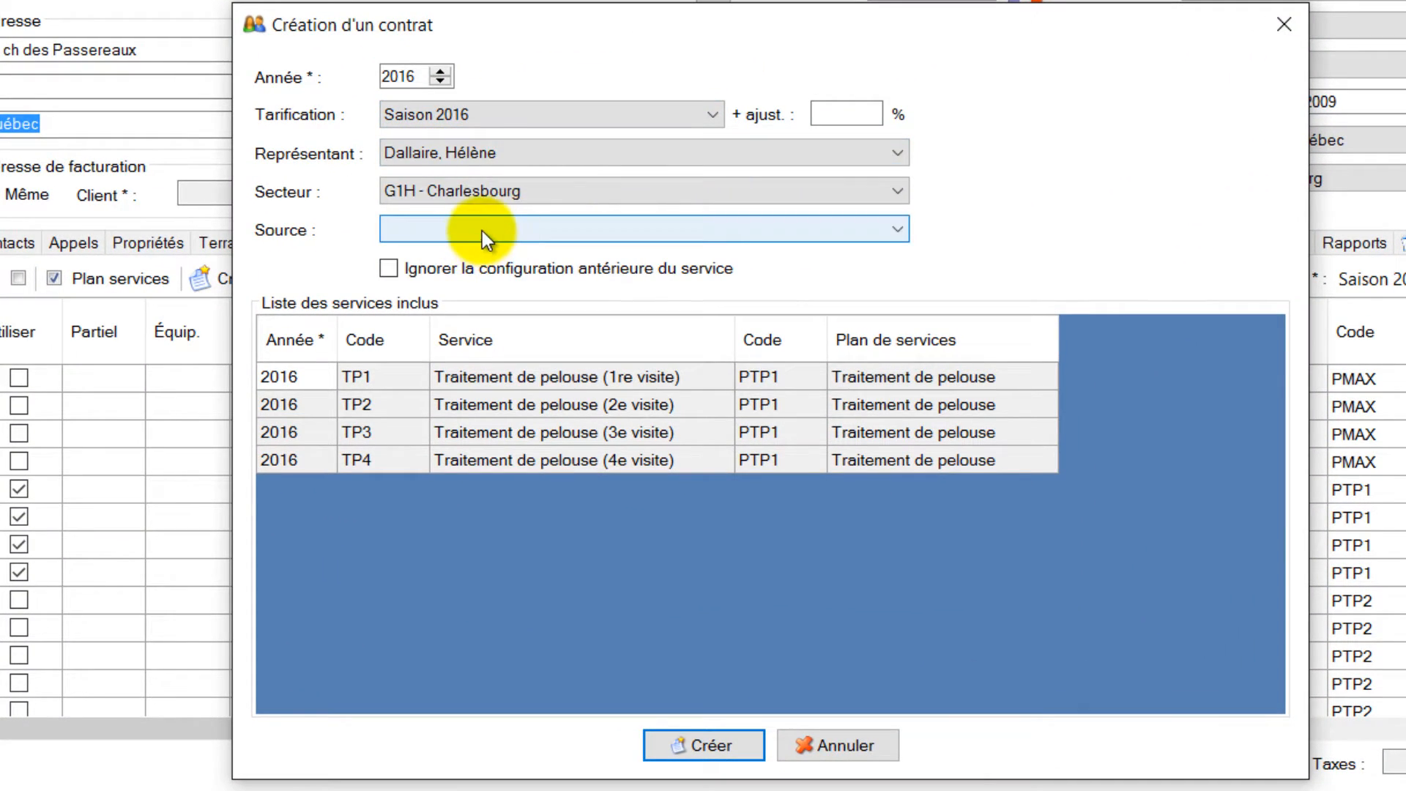
click(482, 231)
click(469, 381)
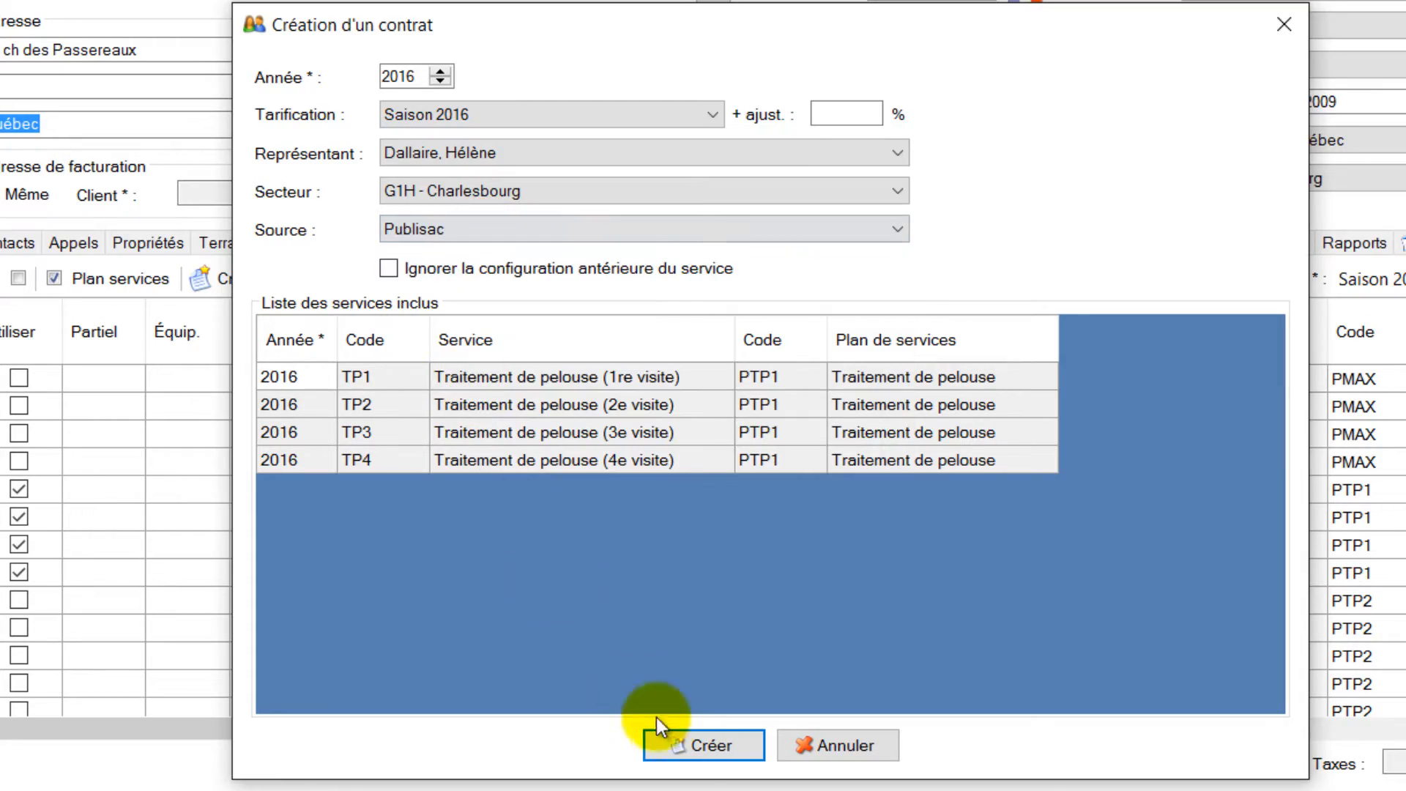
click(697, 747)
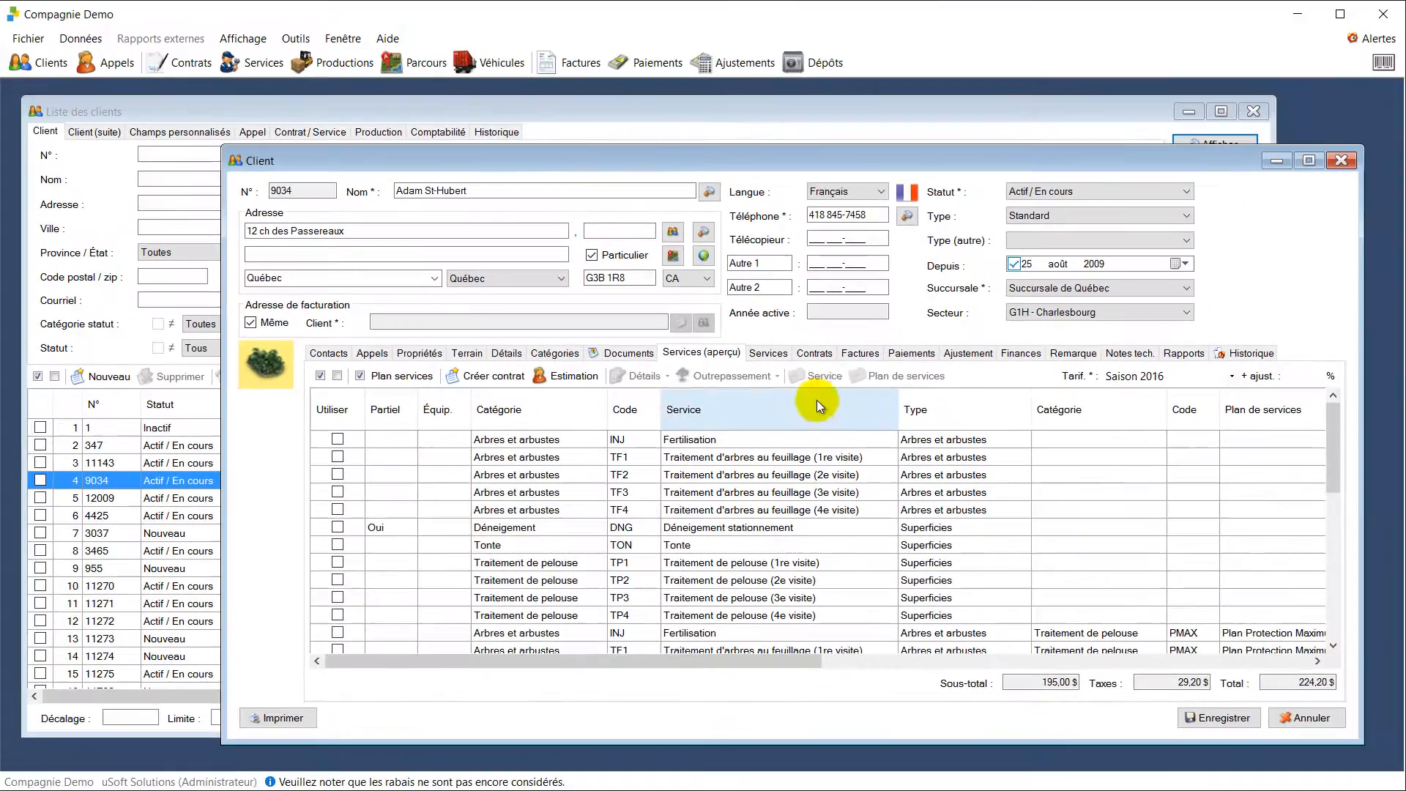
Close the client list and open the new 2016 contract from the client's contracts
drag(785, 156, 742, 130)
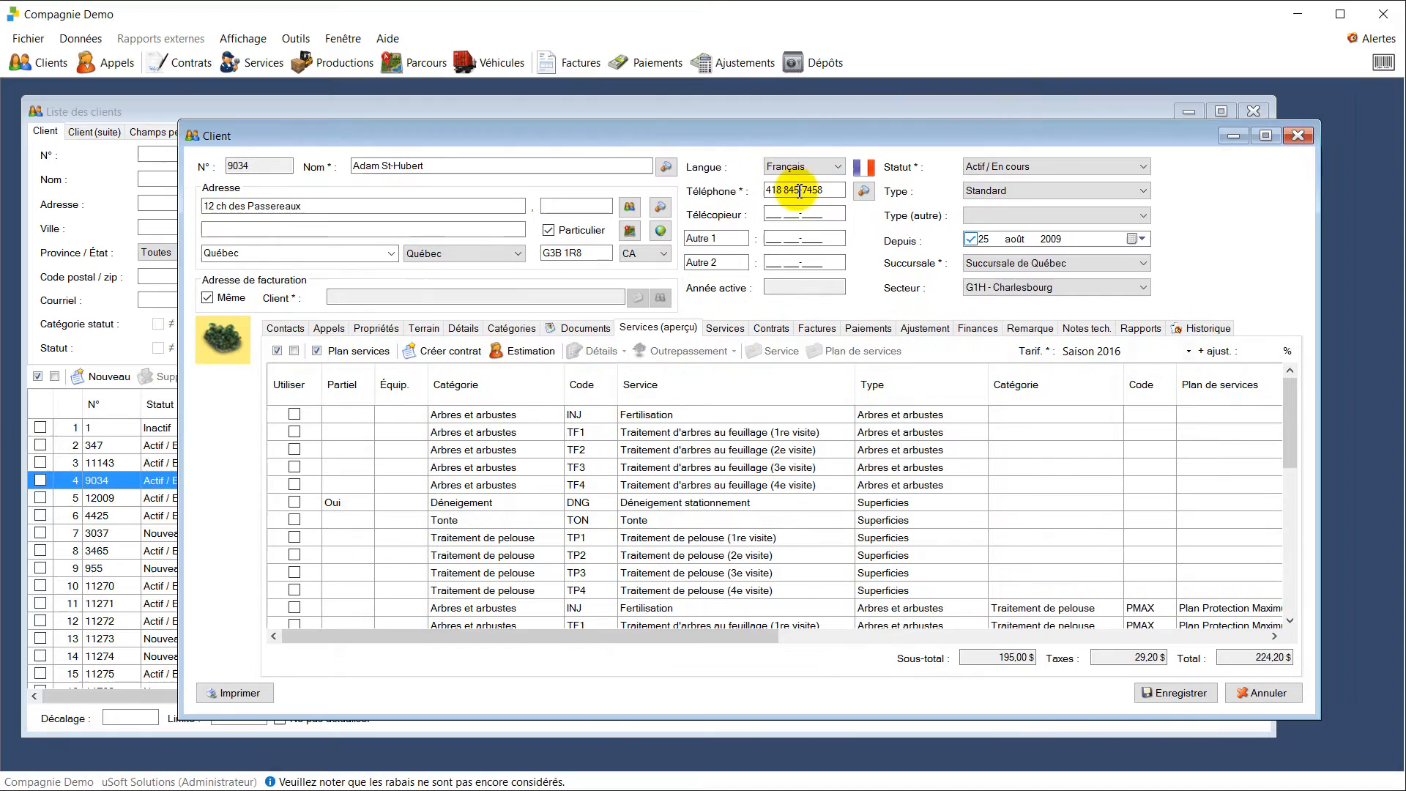
click(1251, 111)
drag(857, 144, 810, 142)
click(724, 325)
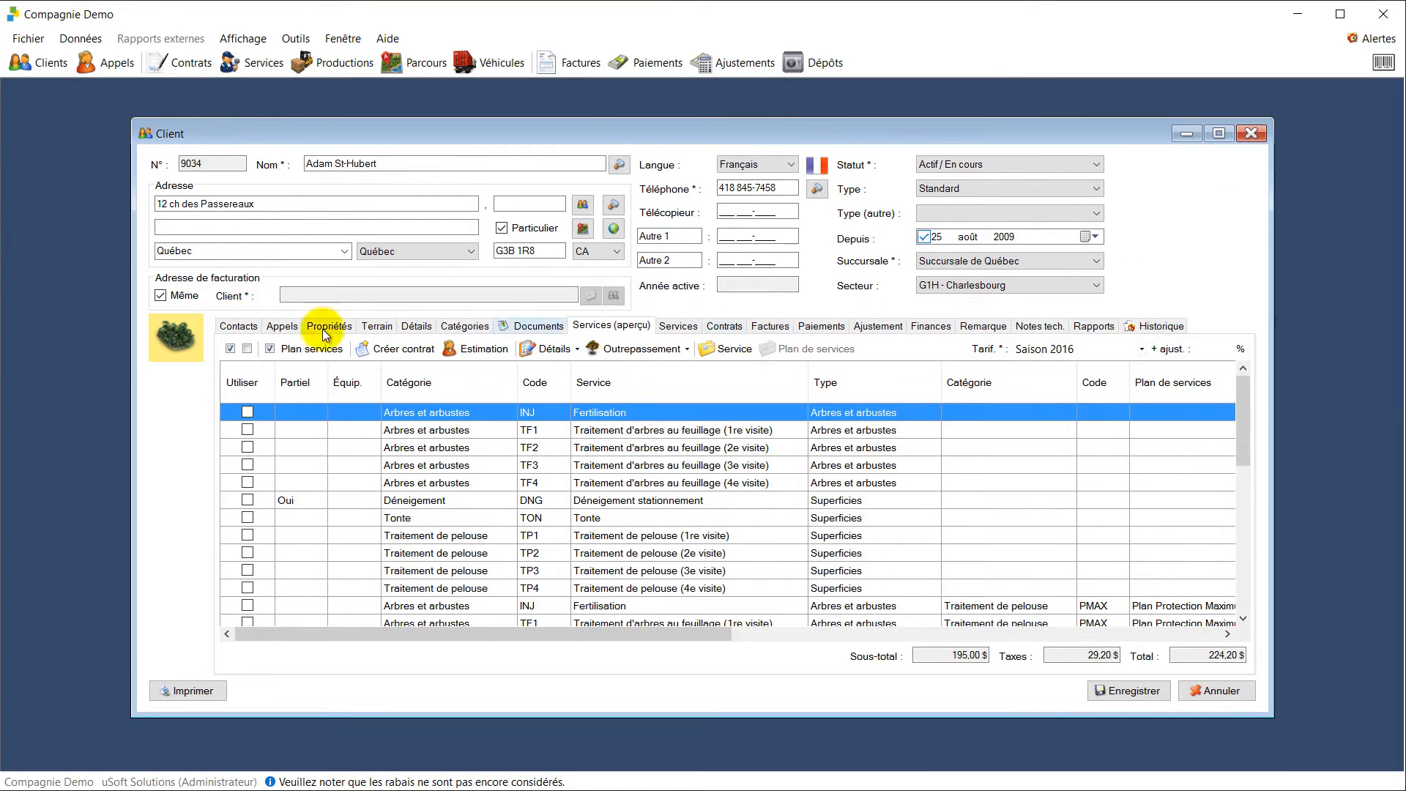
click(170, 354)
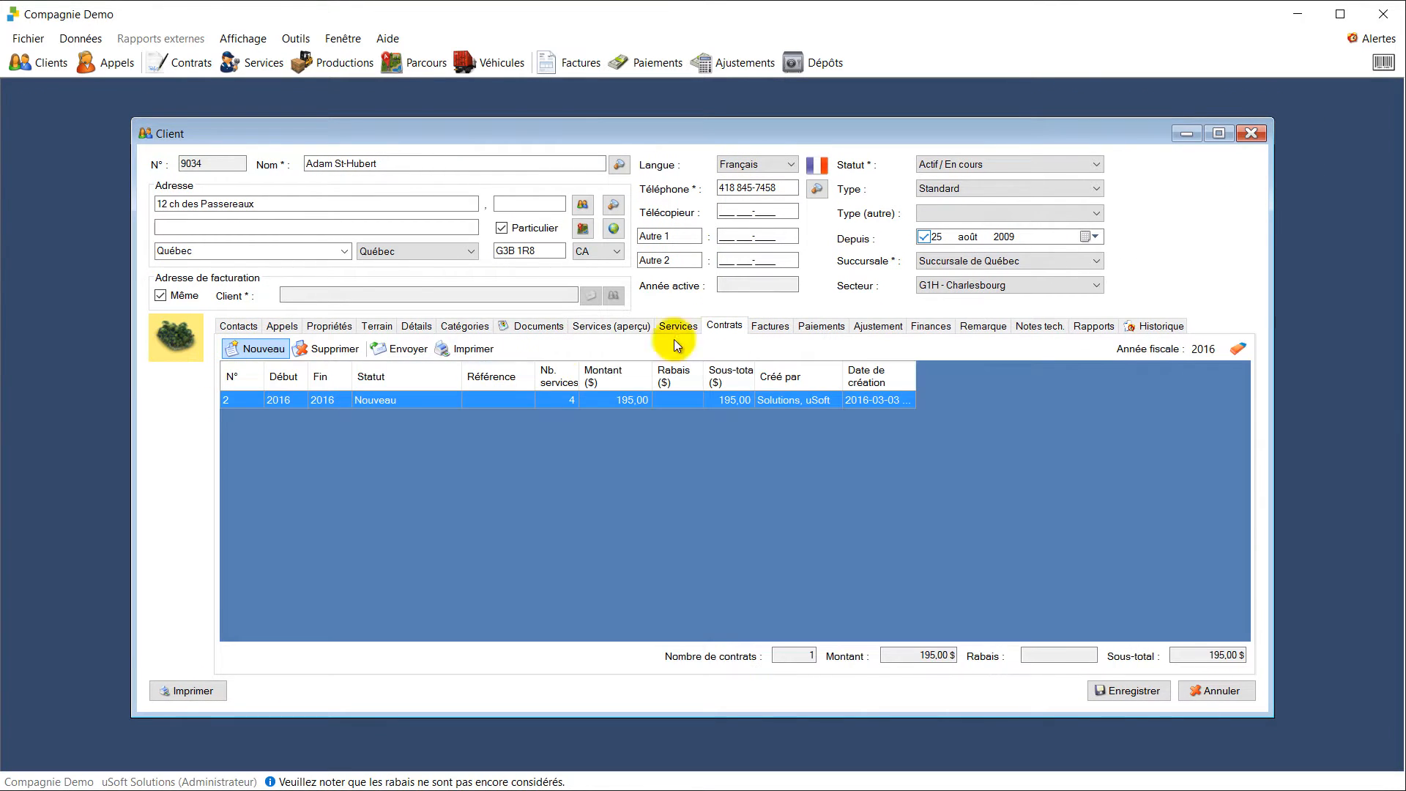
double_click(338, 398)
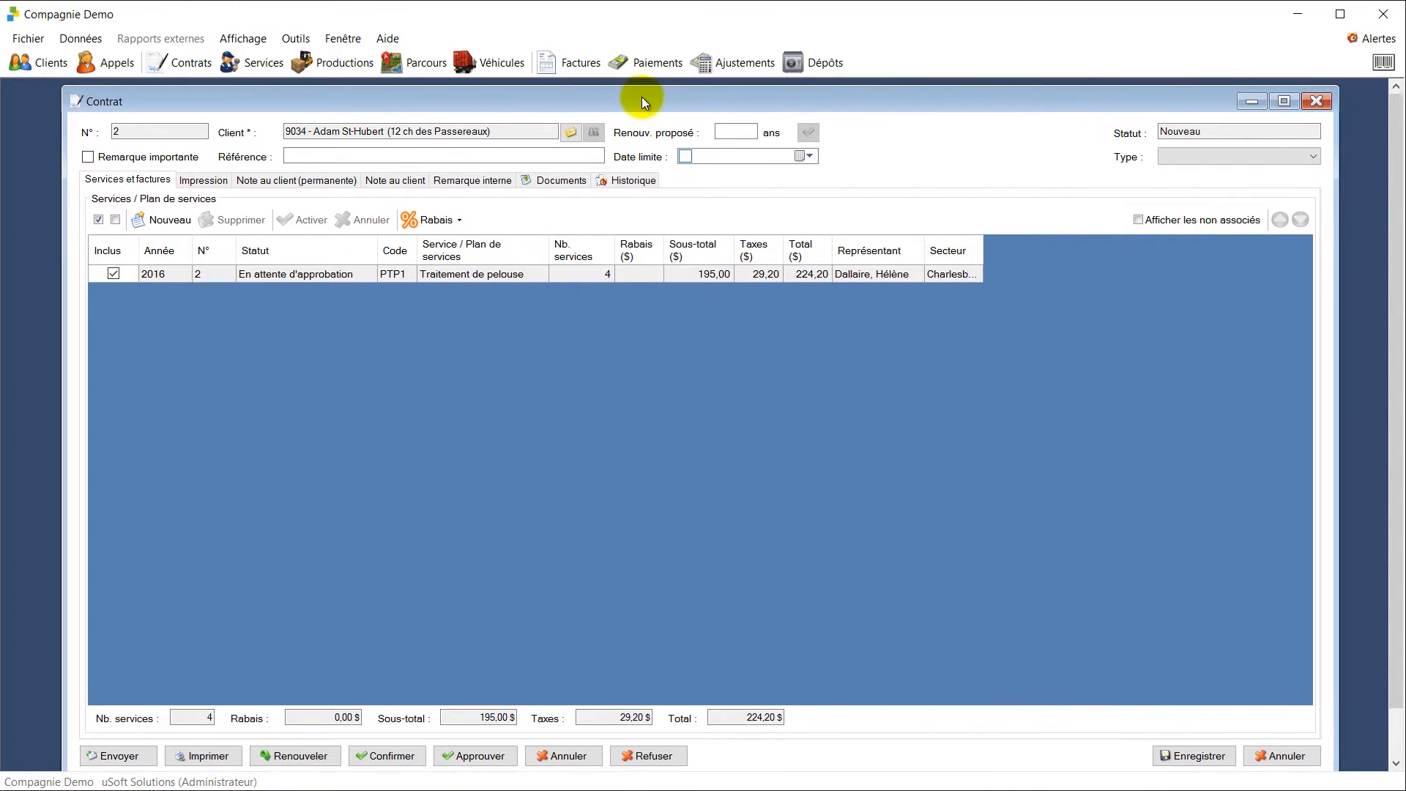
mouse_move(642, 104)
mouse_down()
mouse_move(634, 127)
mouse_move(630, 108)
mouse_up()
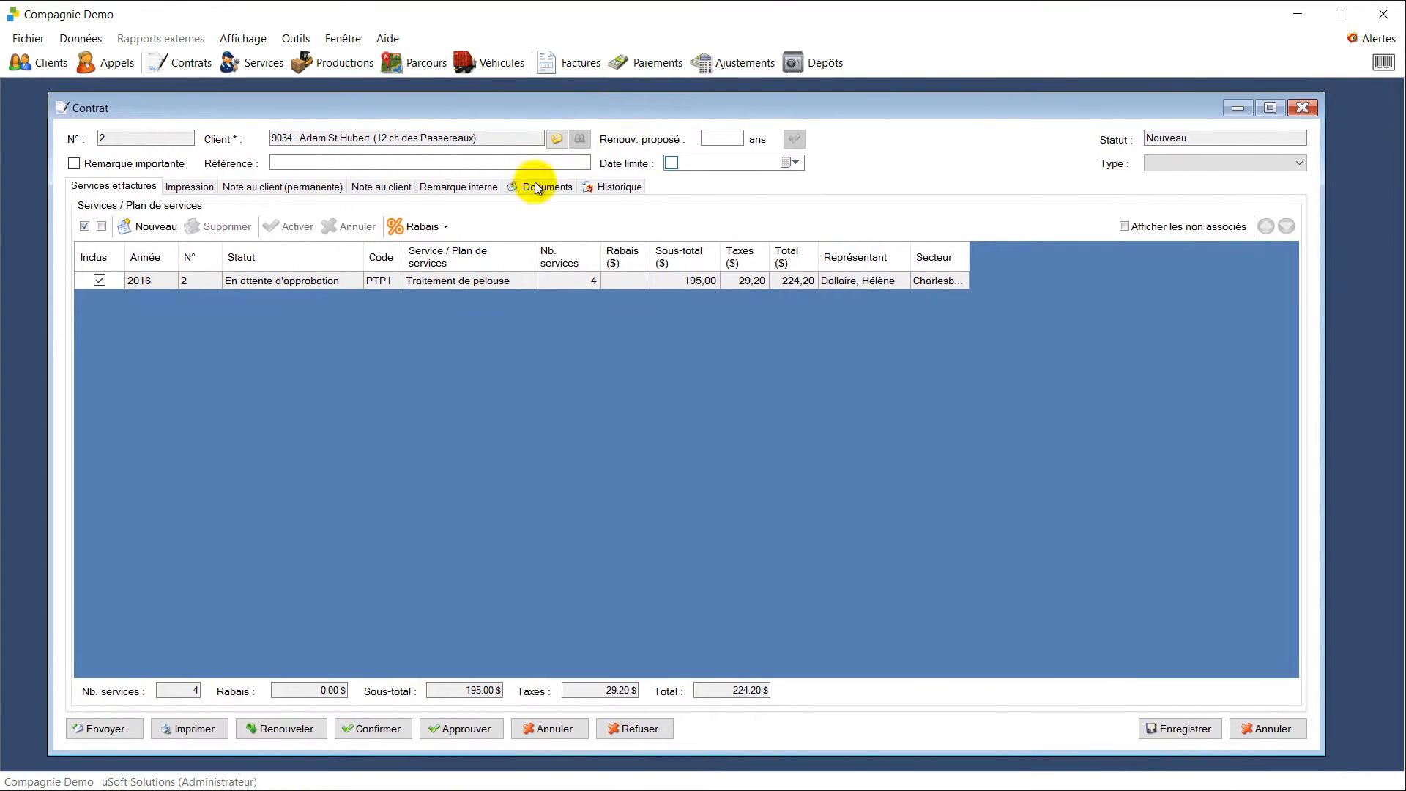
Approve the contract with the method Contrat signé, leaving the comment empty
click(471, 731)
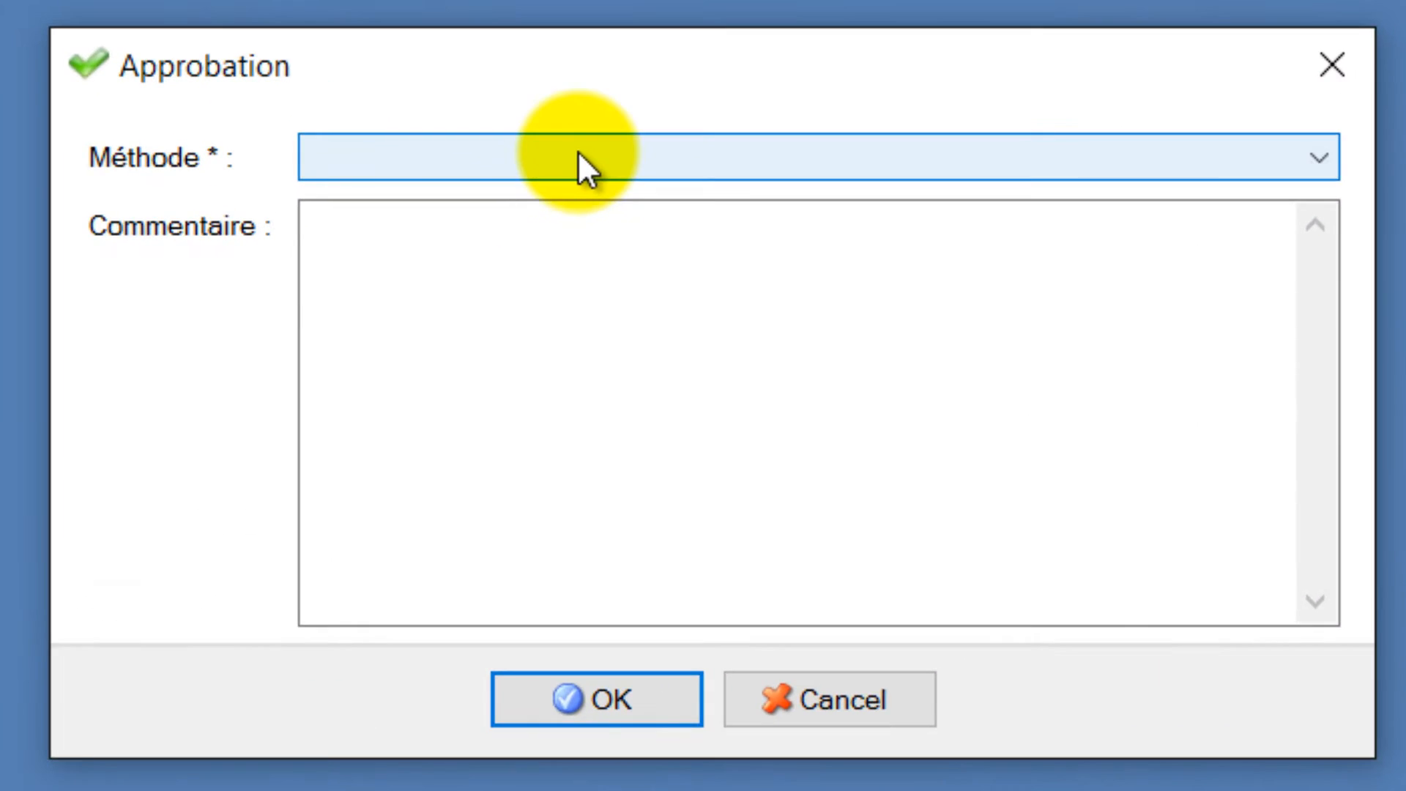
click(737, 422)
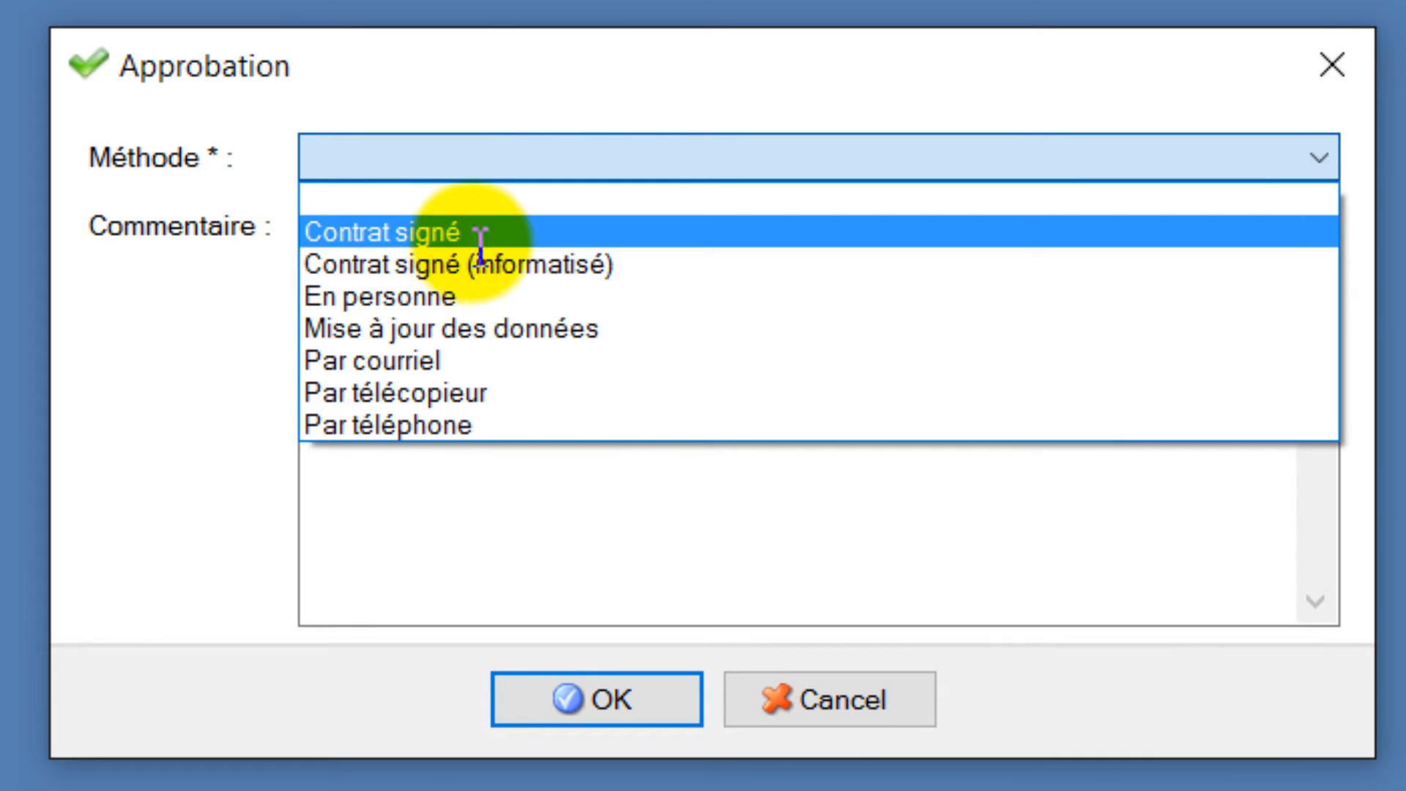
click(410, 231)
click(612, 439)
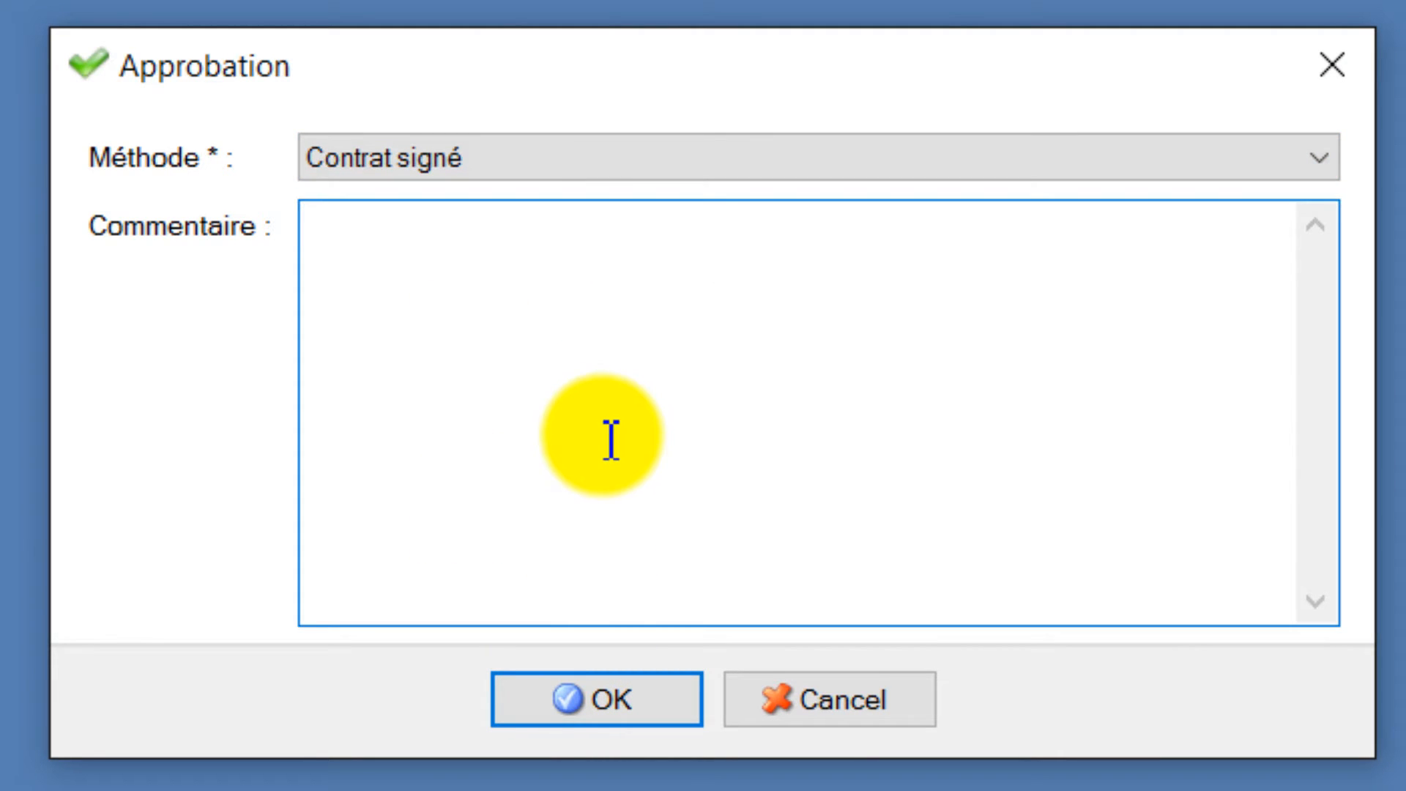
click(663, 698)
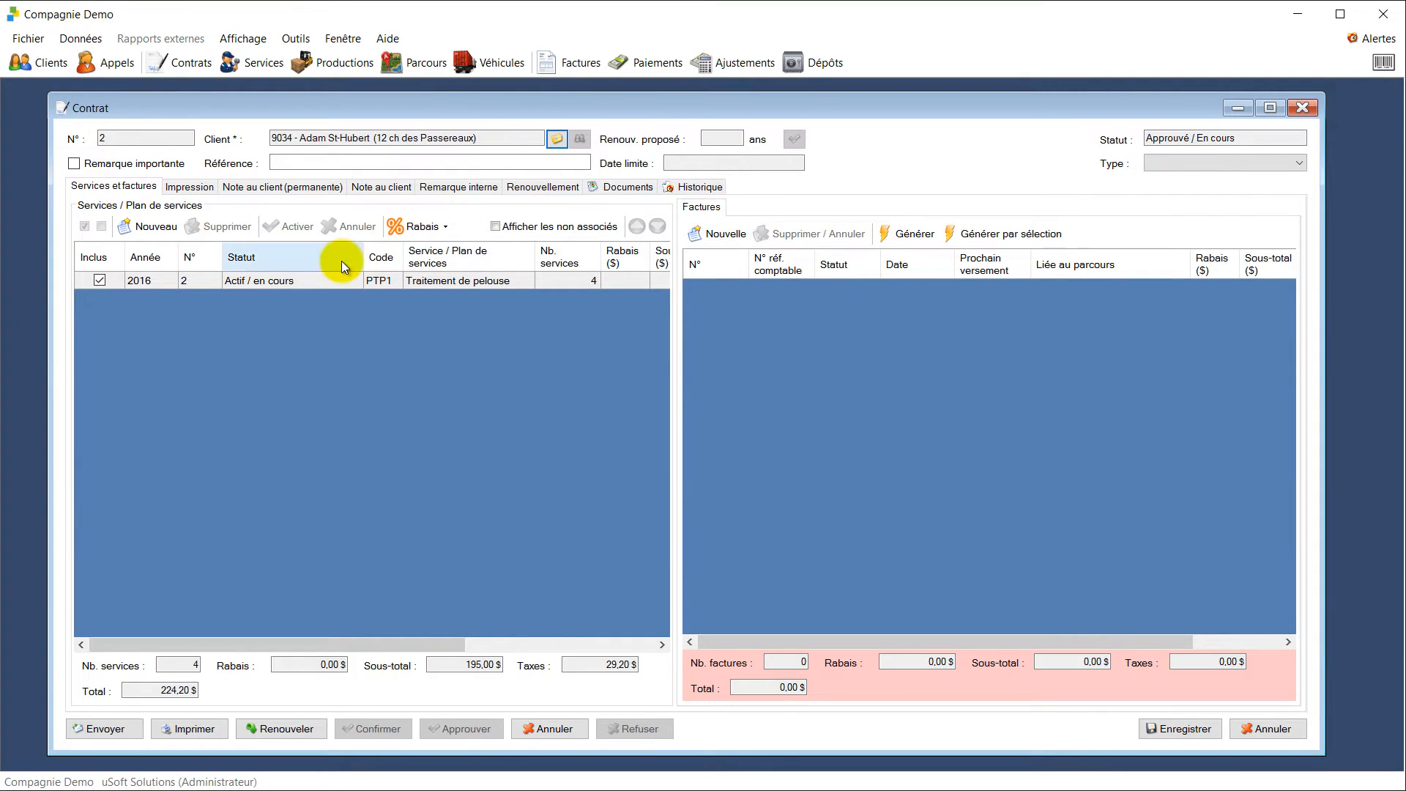
Generate the contract's invoices linked to services and route generation with 1 instalment, and widen the Liée au parcours column
click(912, 234)
drag(776, 253, 730, 234)
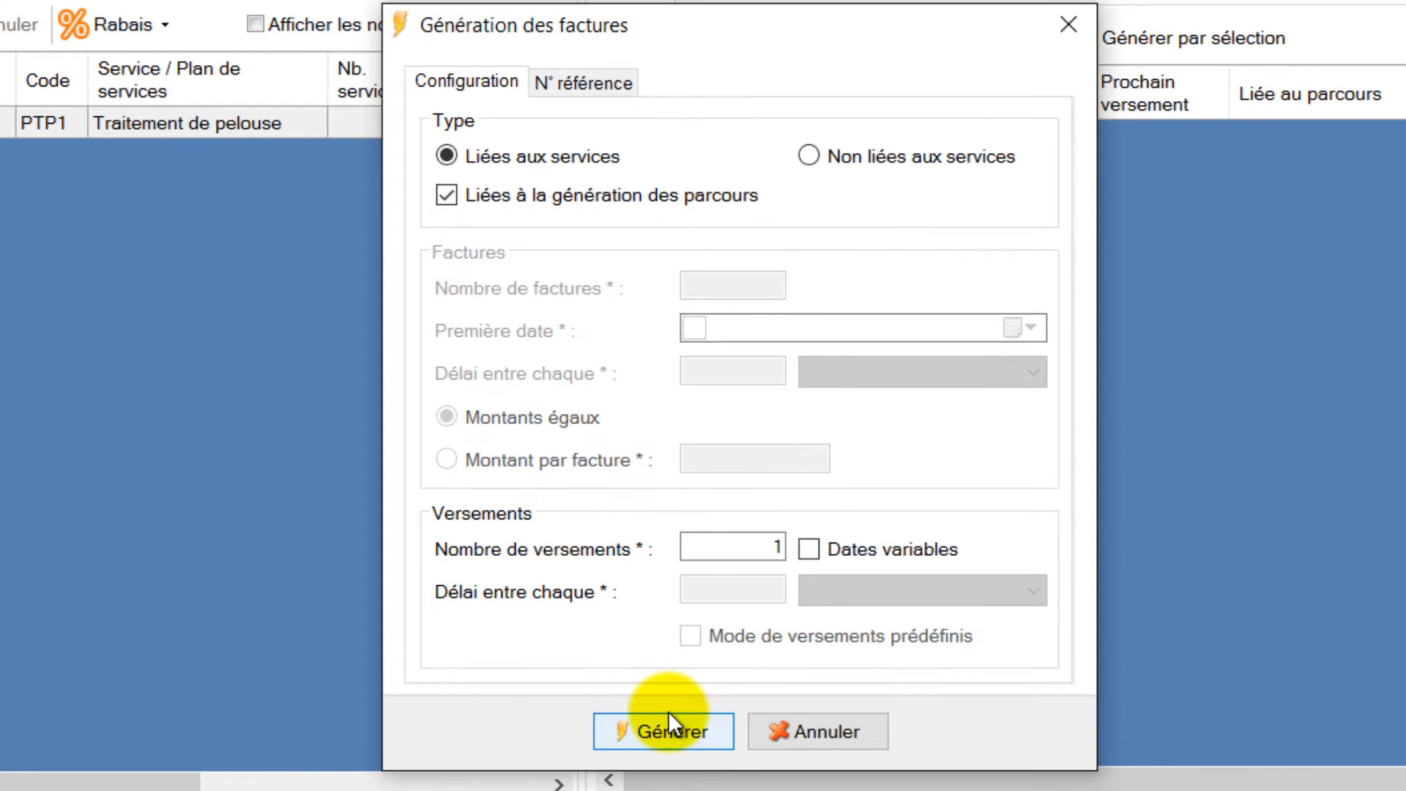
click(668, 725)
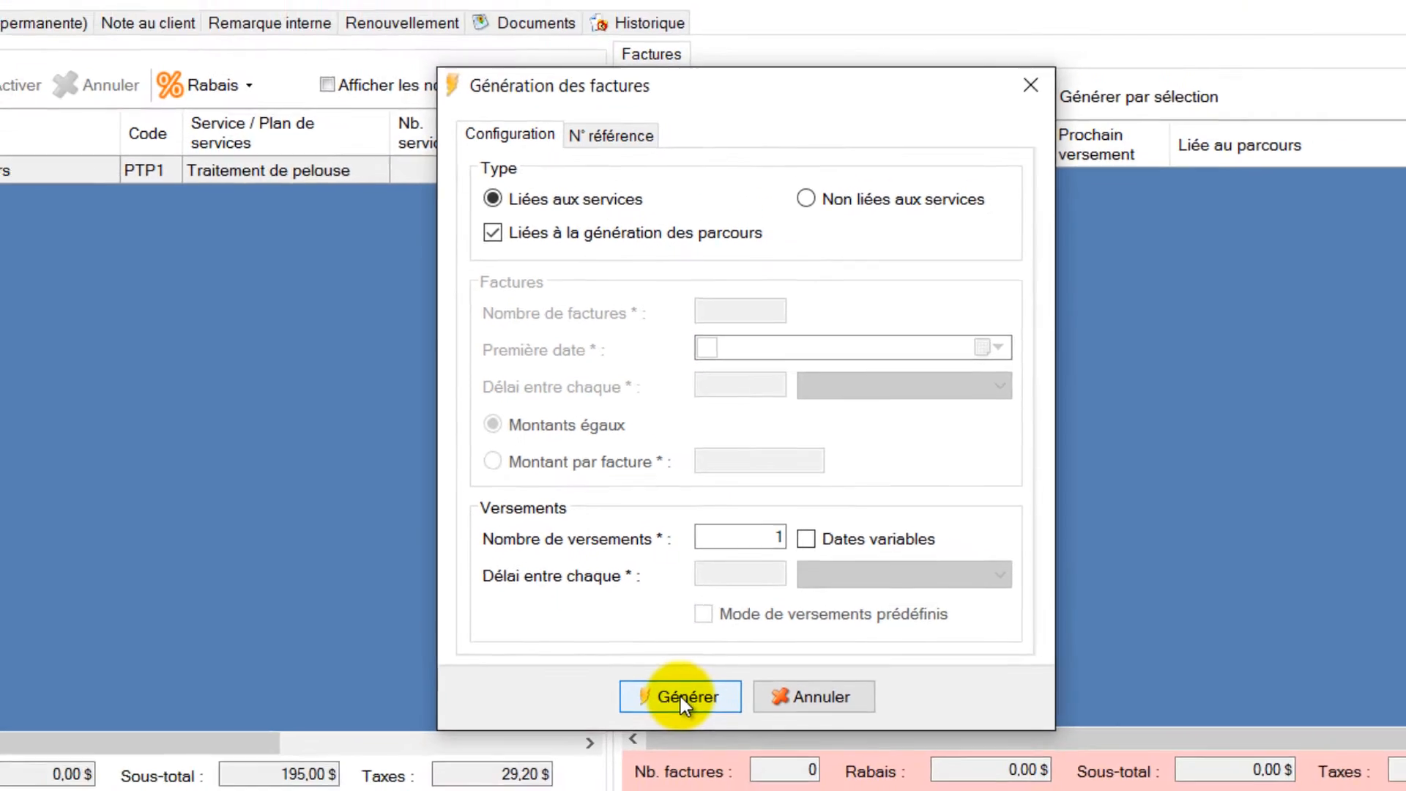
click(680, 697)
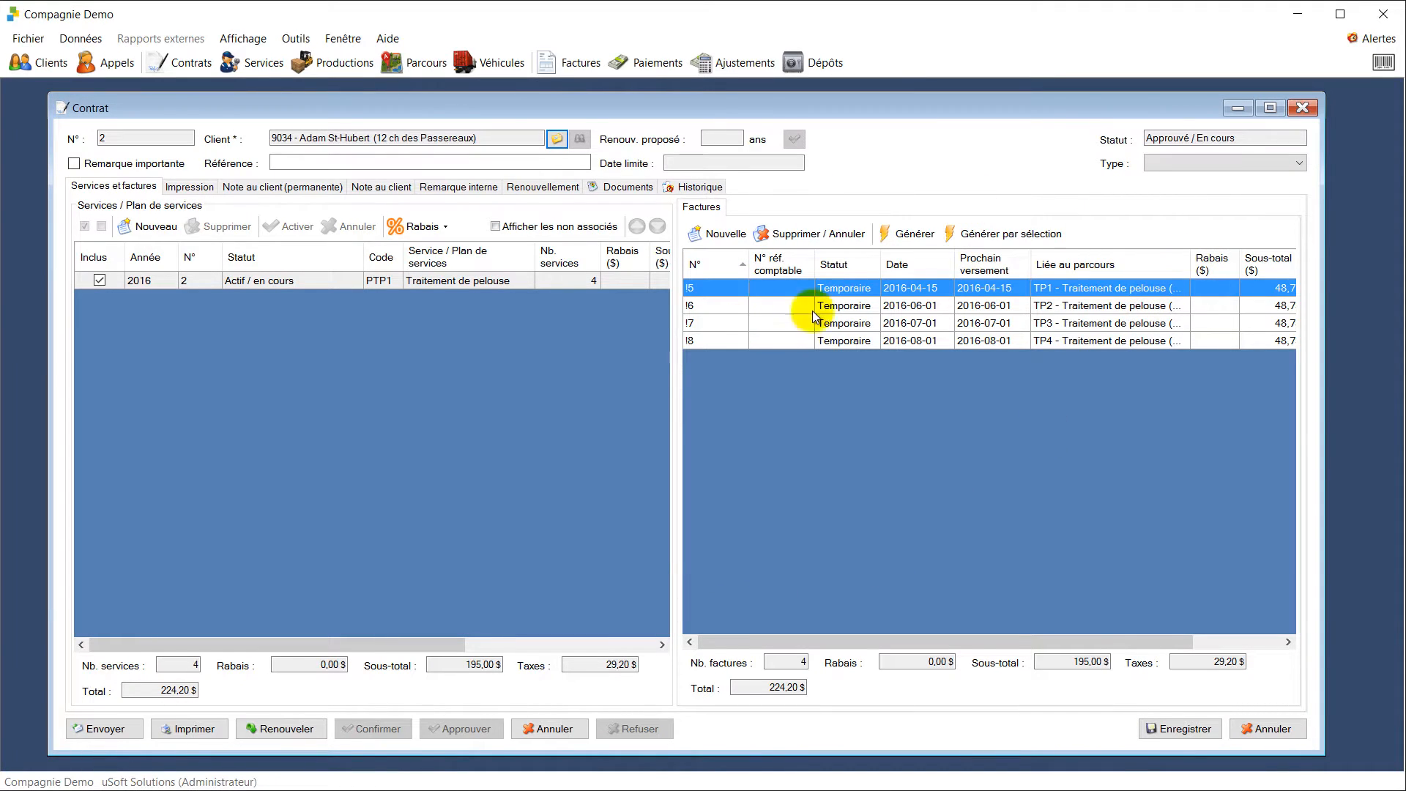
drag(1191, 268, 1228, 270)
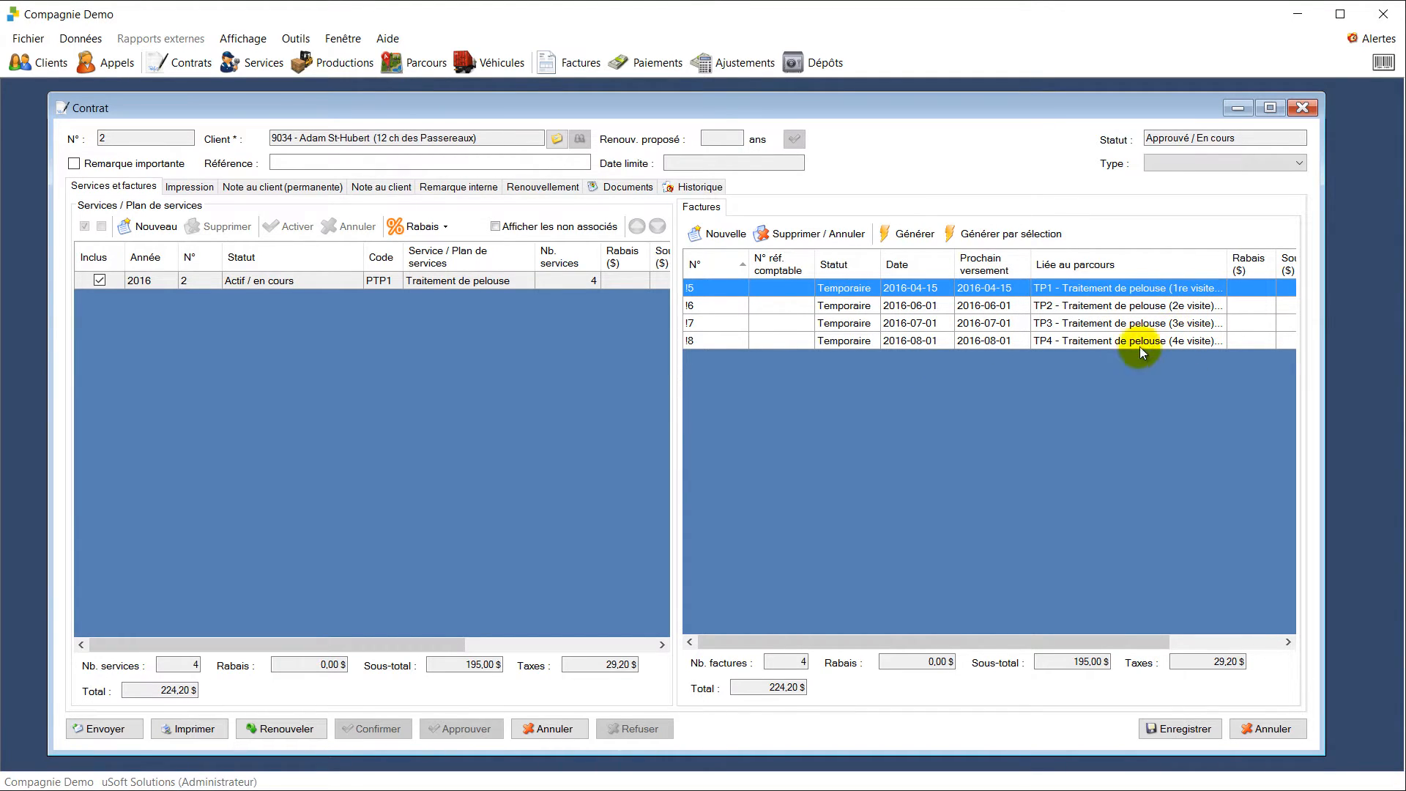
Start a payment on the first invoice (TP1) with payment mode Chèque bancaire and cheque number 321
double_click(901, 290)
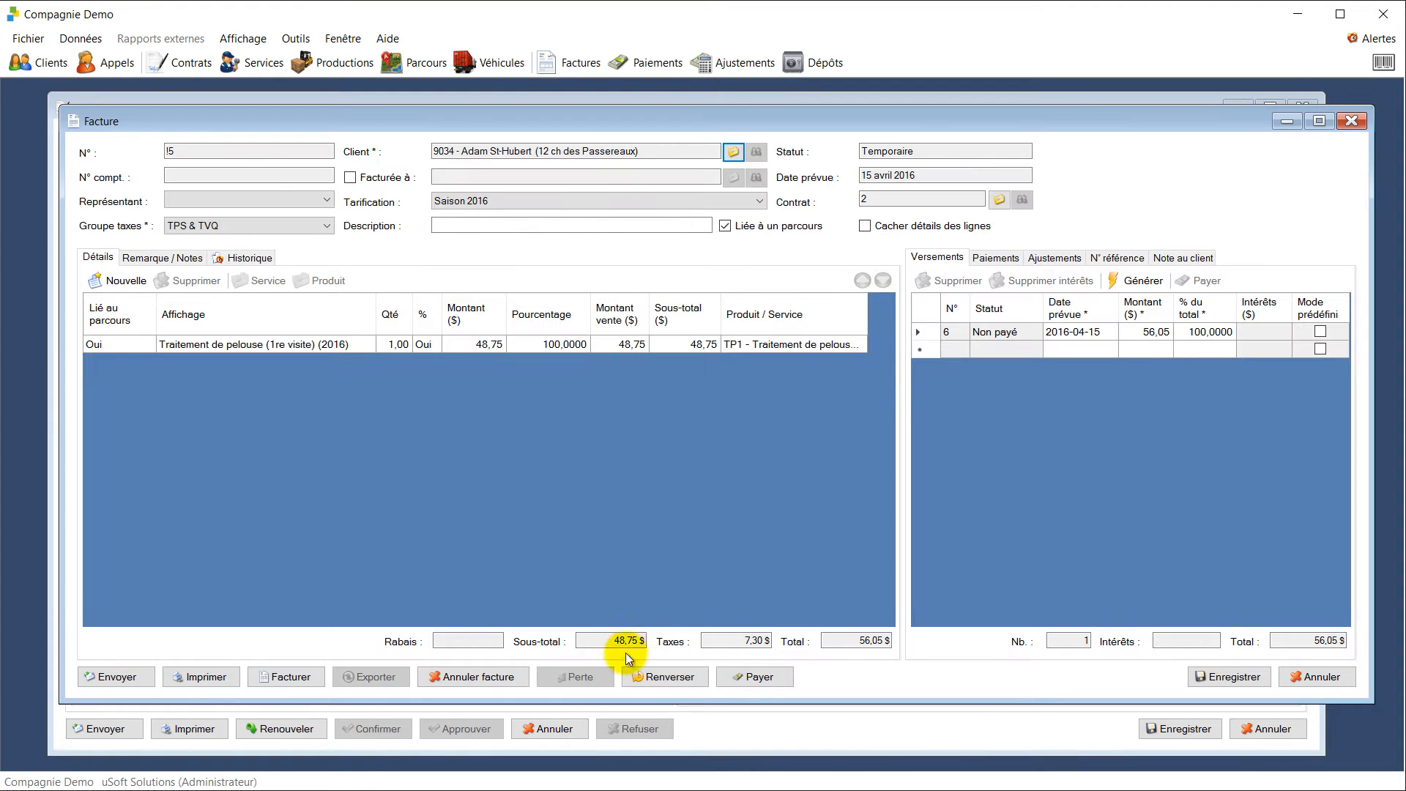
click(761, 679)
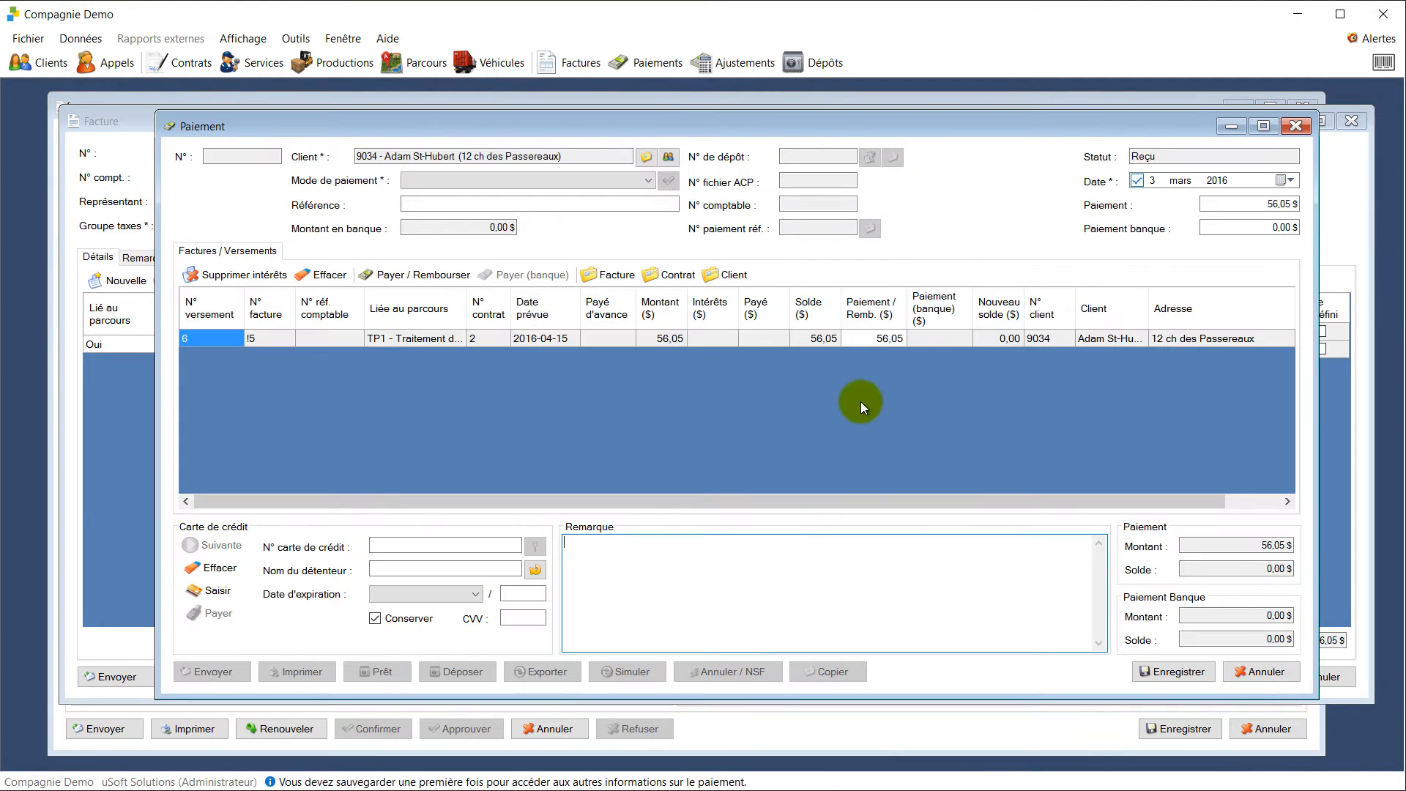
click(414, 177)
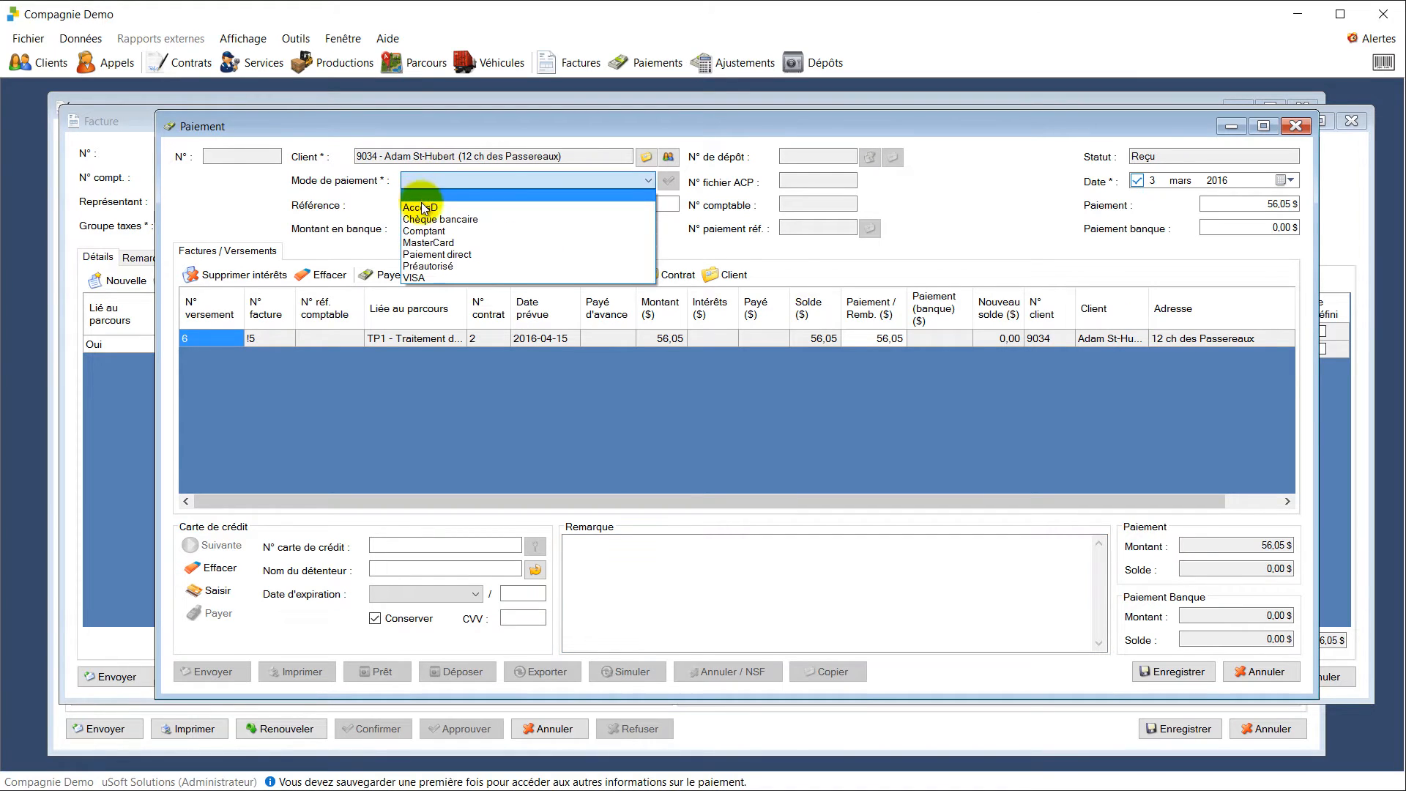
click(434, 217)
click(463, 208)
text(321)
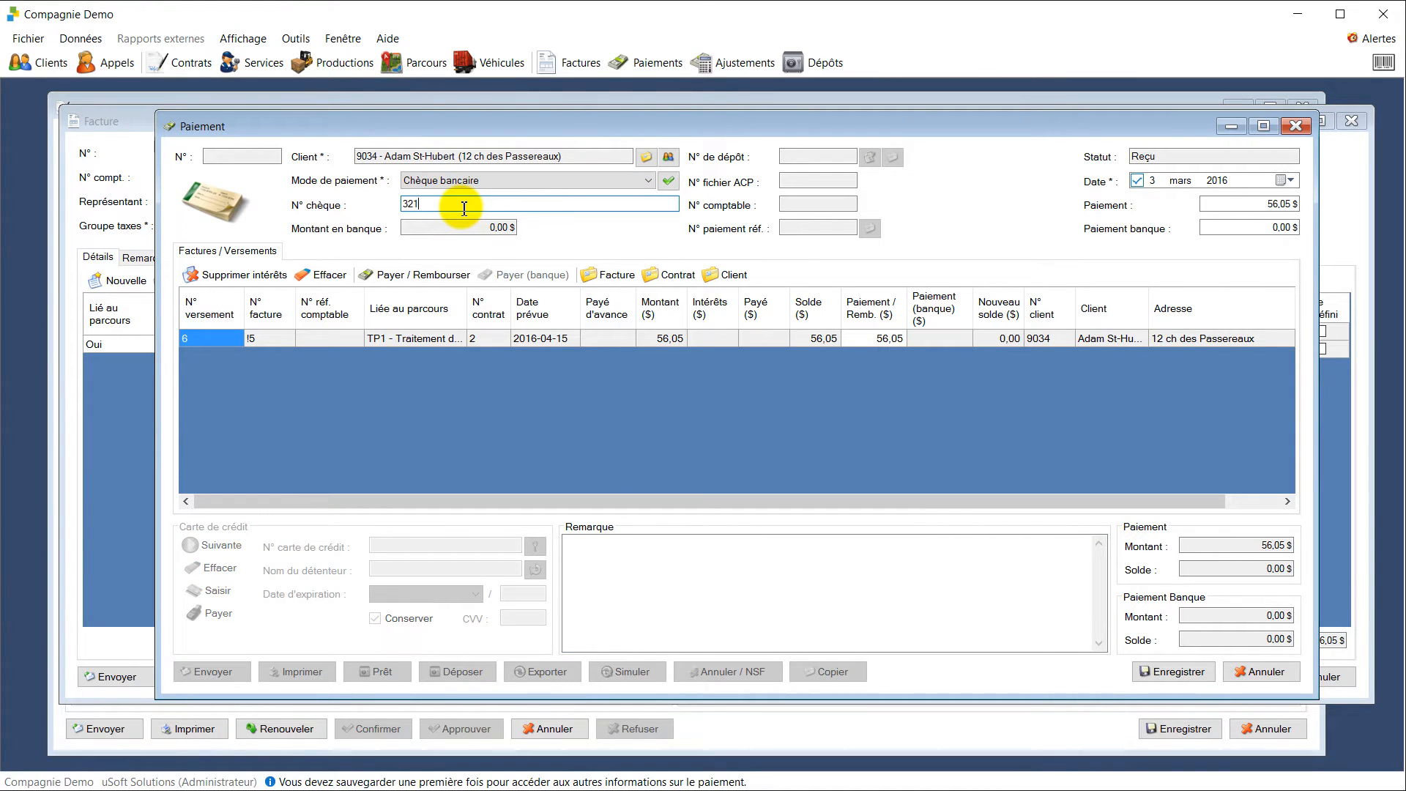
Date the payment 22 février 2016 and save it
click(1153, 183)
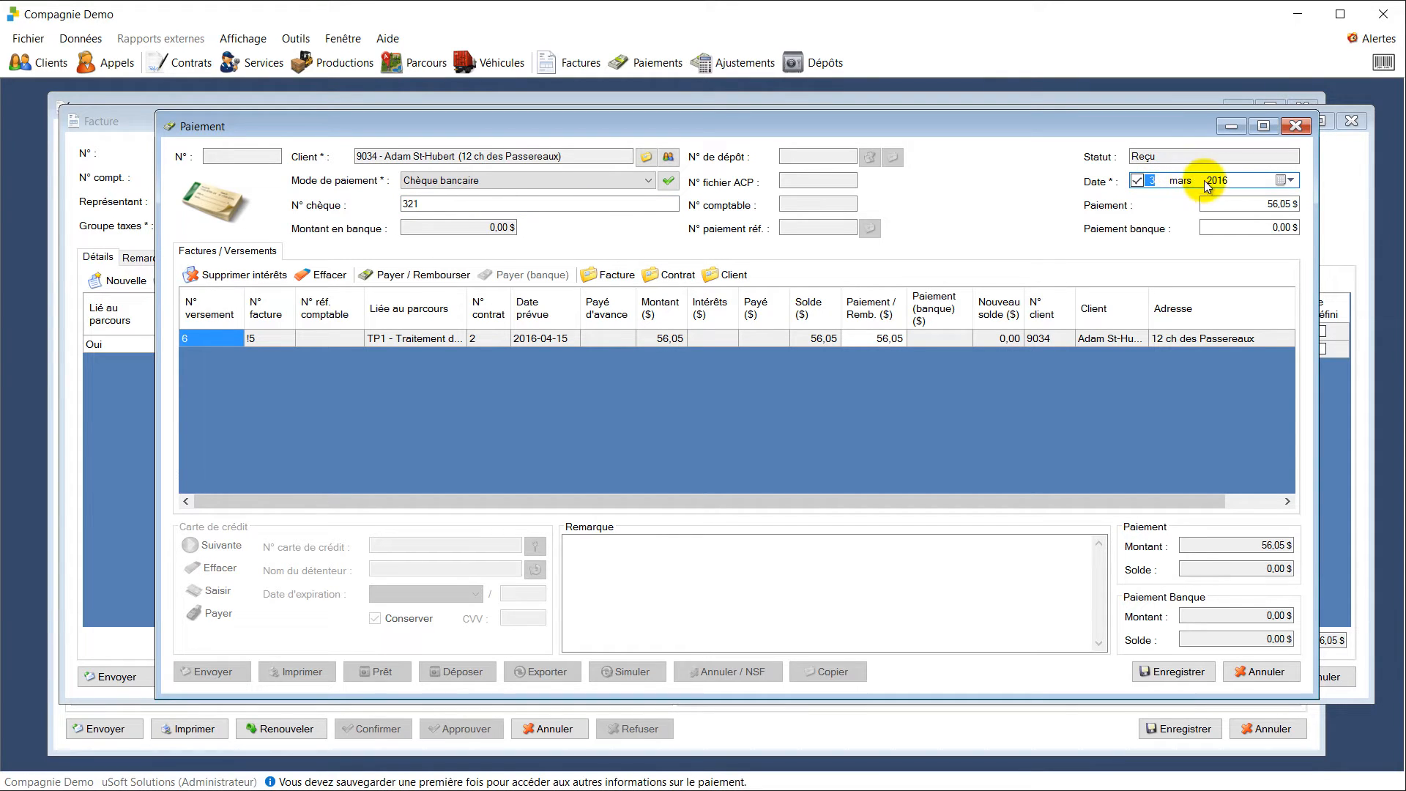
click(1287, 180)
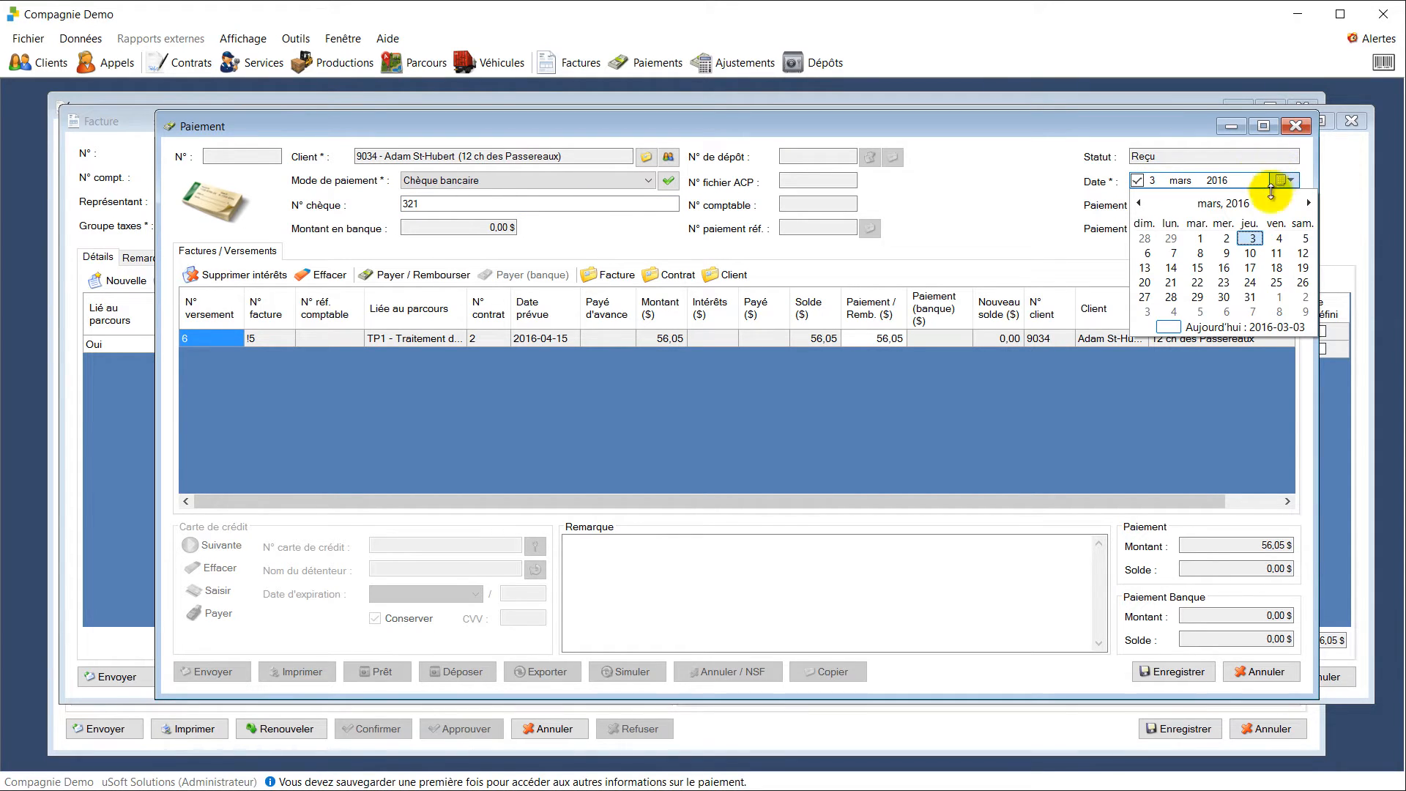
click(1140, 207)
click(1172, 282)
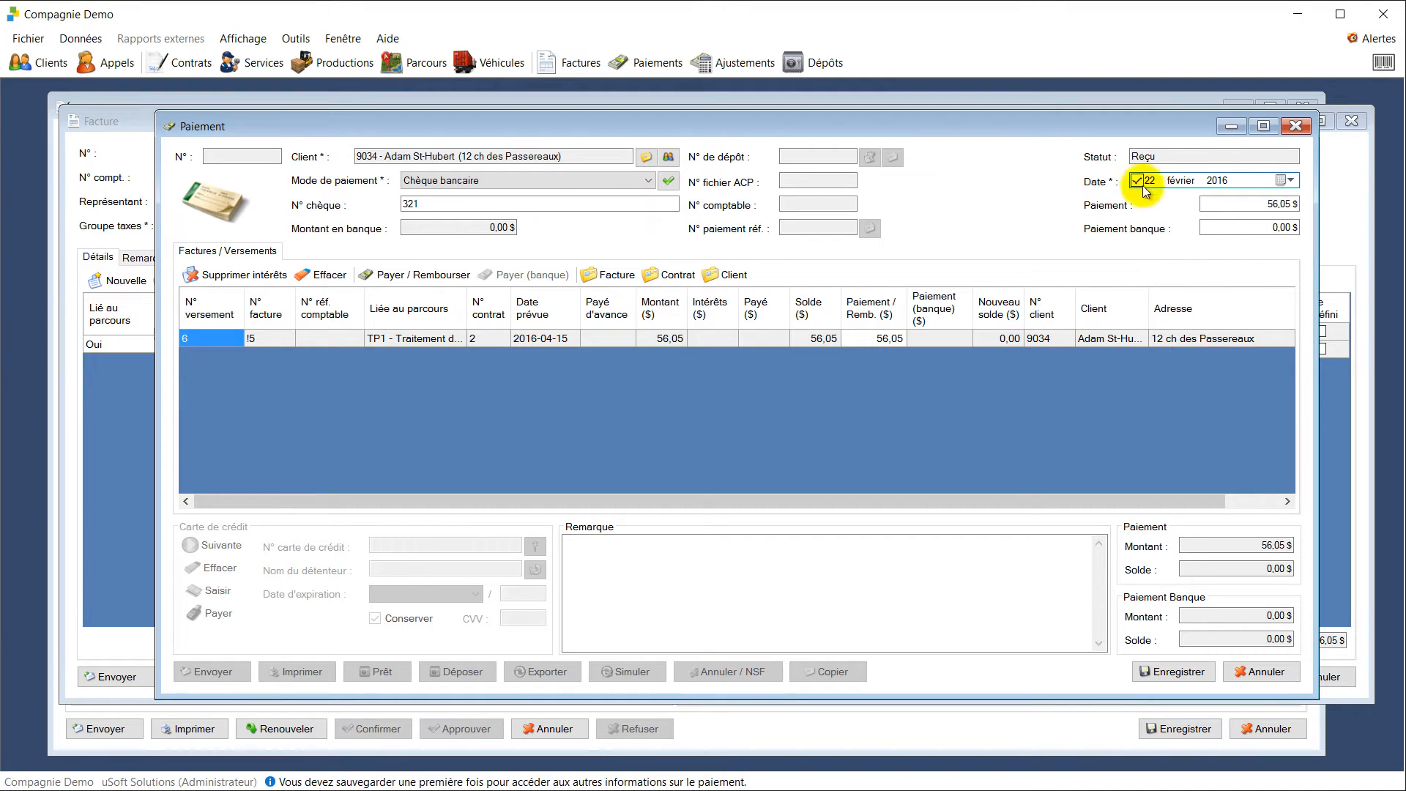
click(1177, 673)
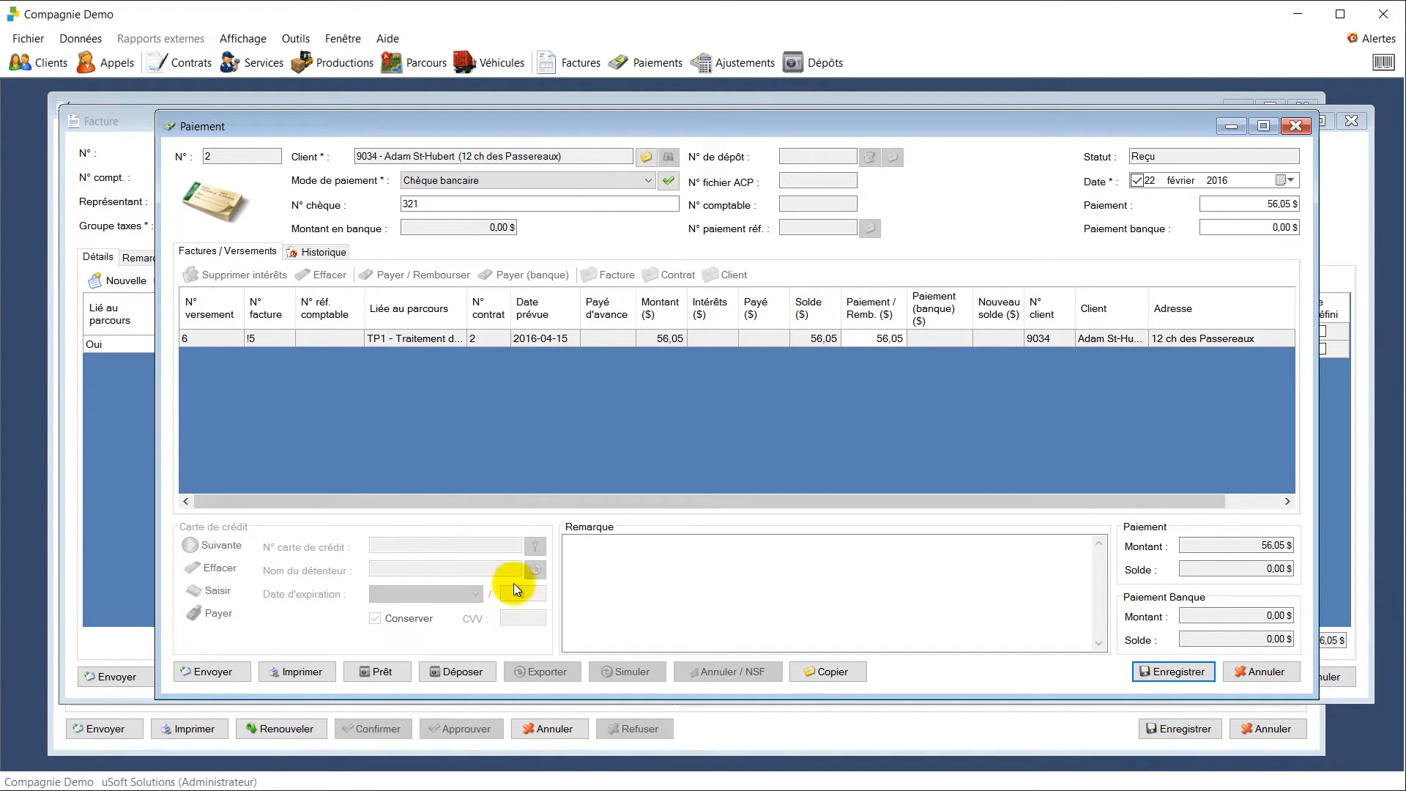
Deposit the cheque payment under deposit number 1 without updating the next deposit number, and close all open windows
click(459, 672)
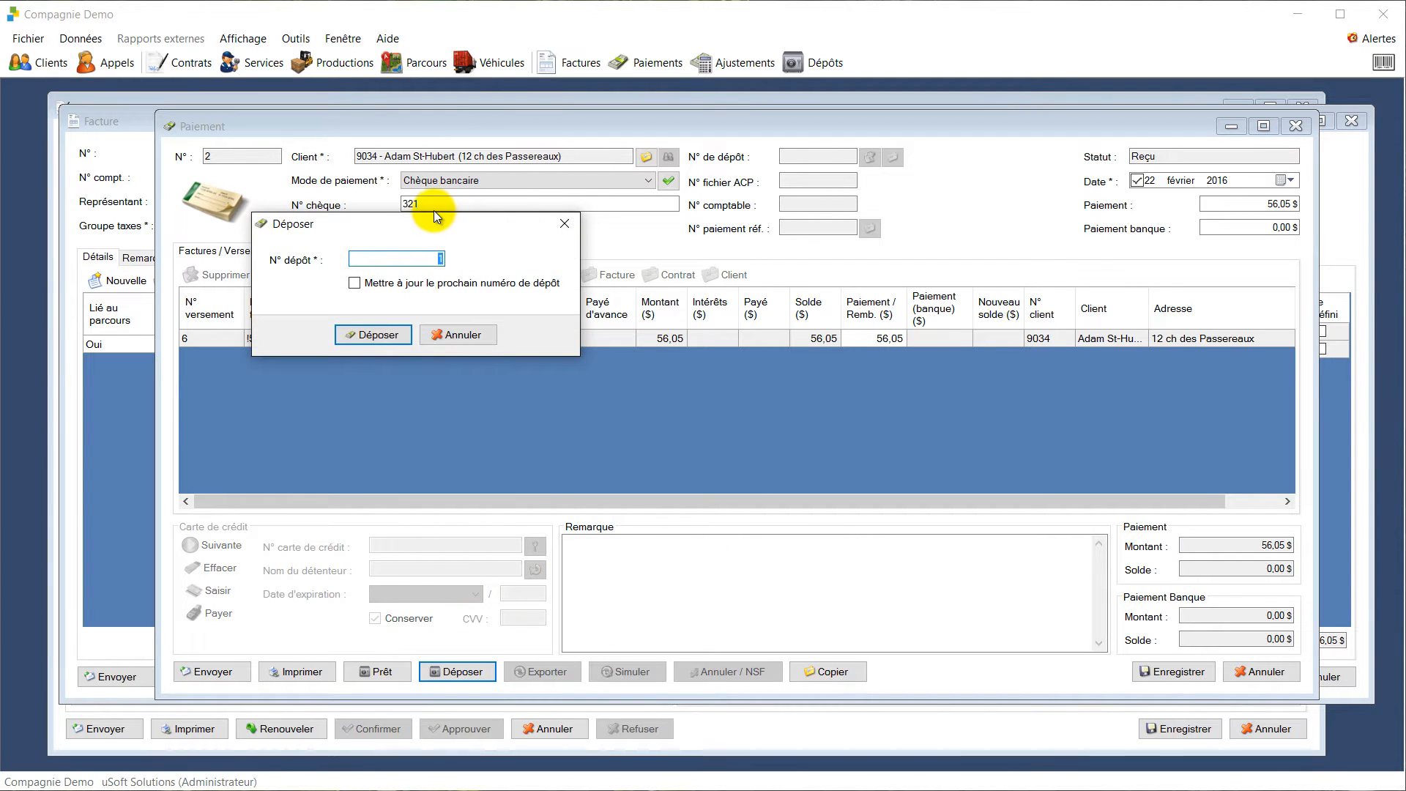
drag(486, 229, 810, 345)
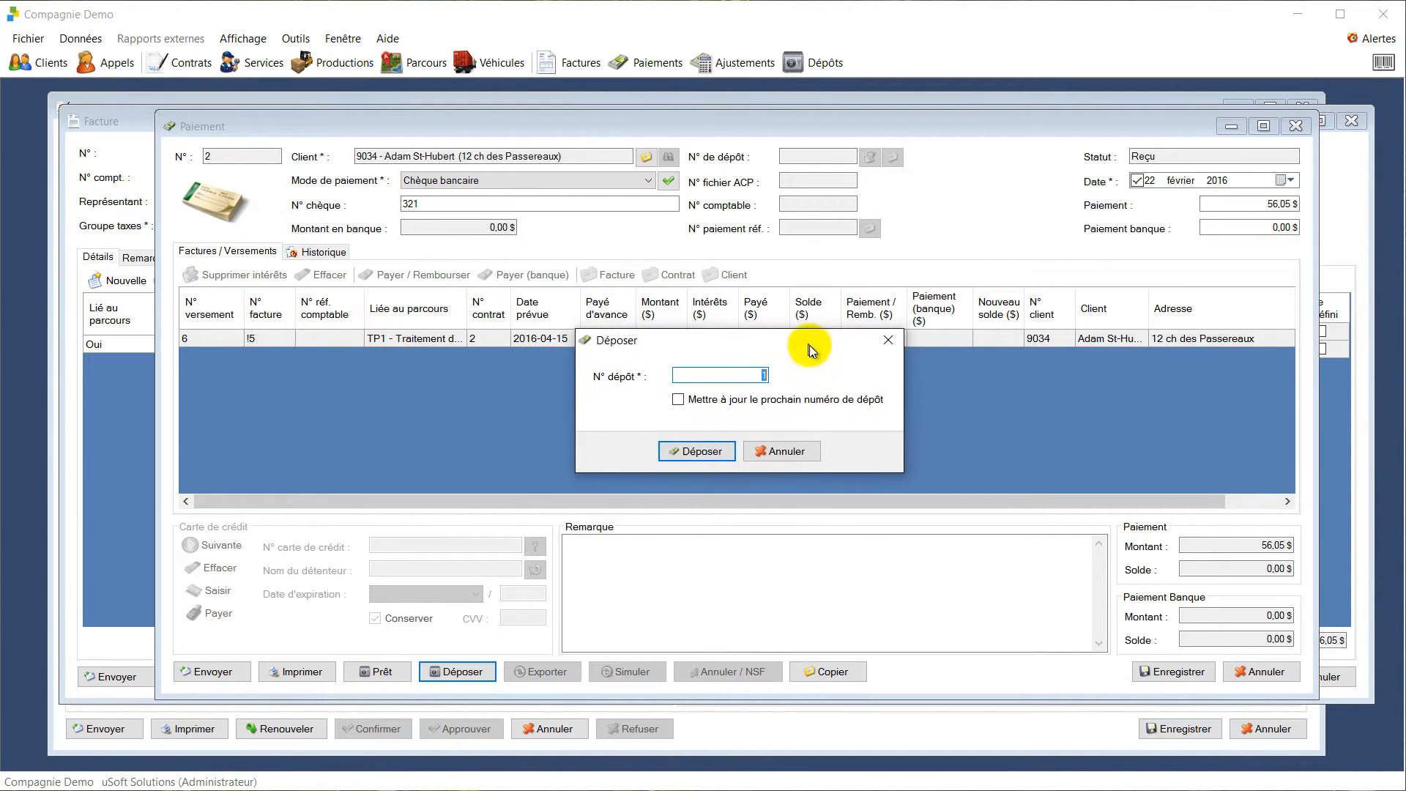
click(699, 453)
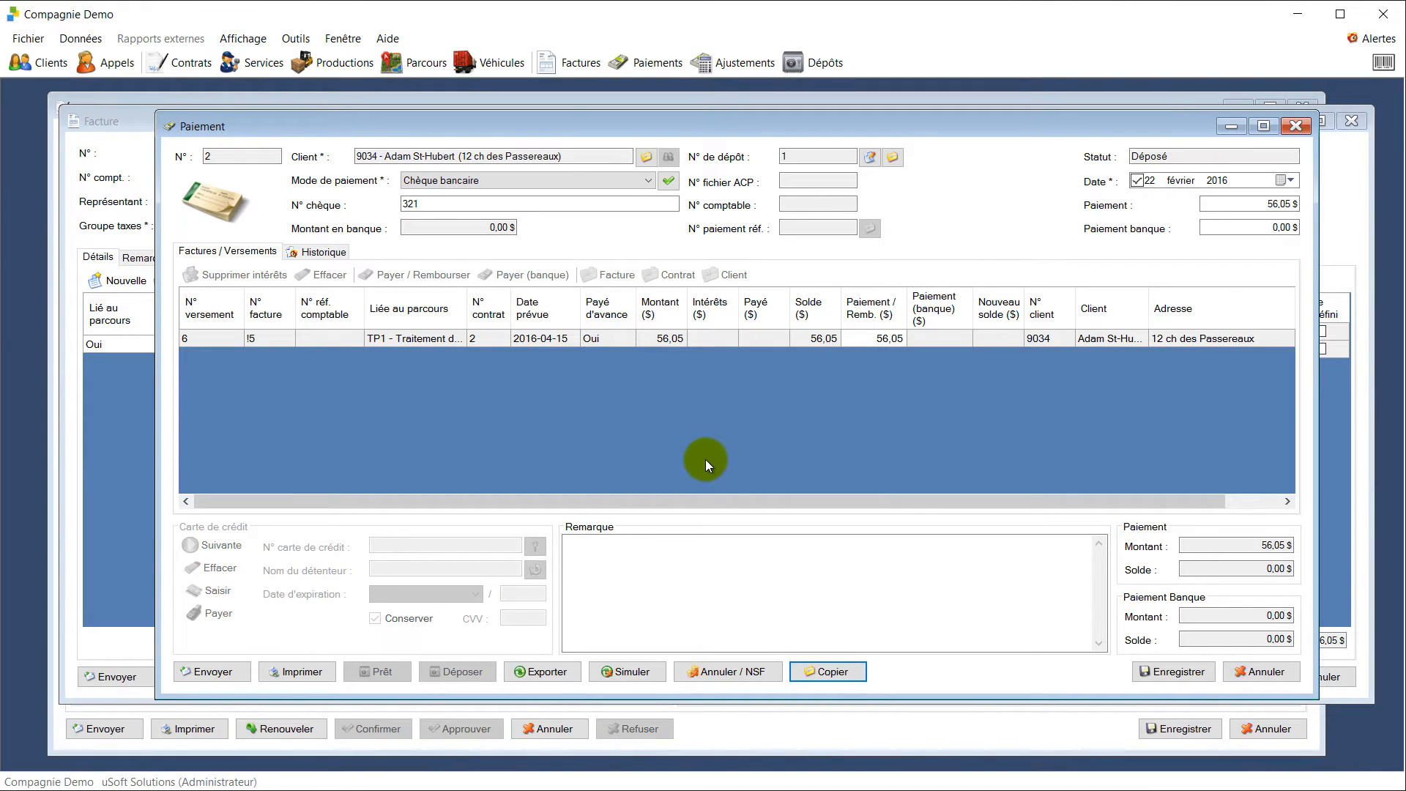
click(343, 38)
click(363, 99)
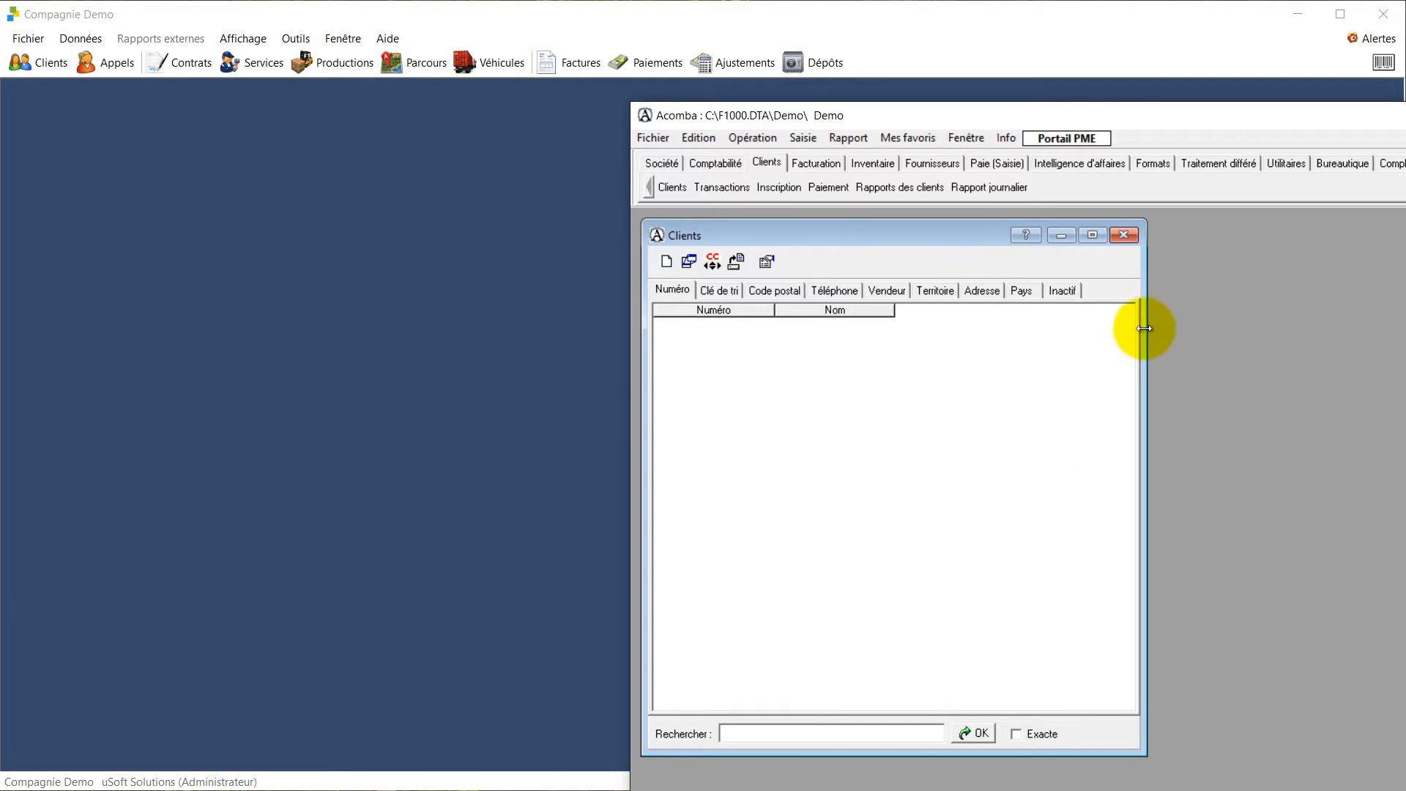
Close Acomba's client list and create a new month closing (Fermeture de mois) up to Mars 2016 in the management system
click(1124, 236)
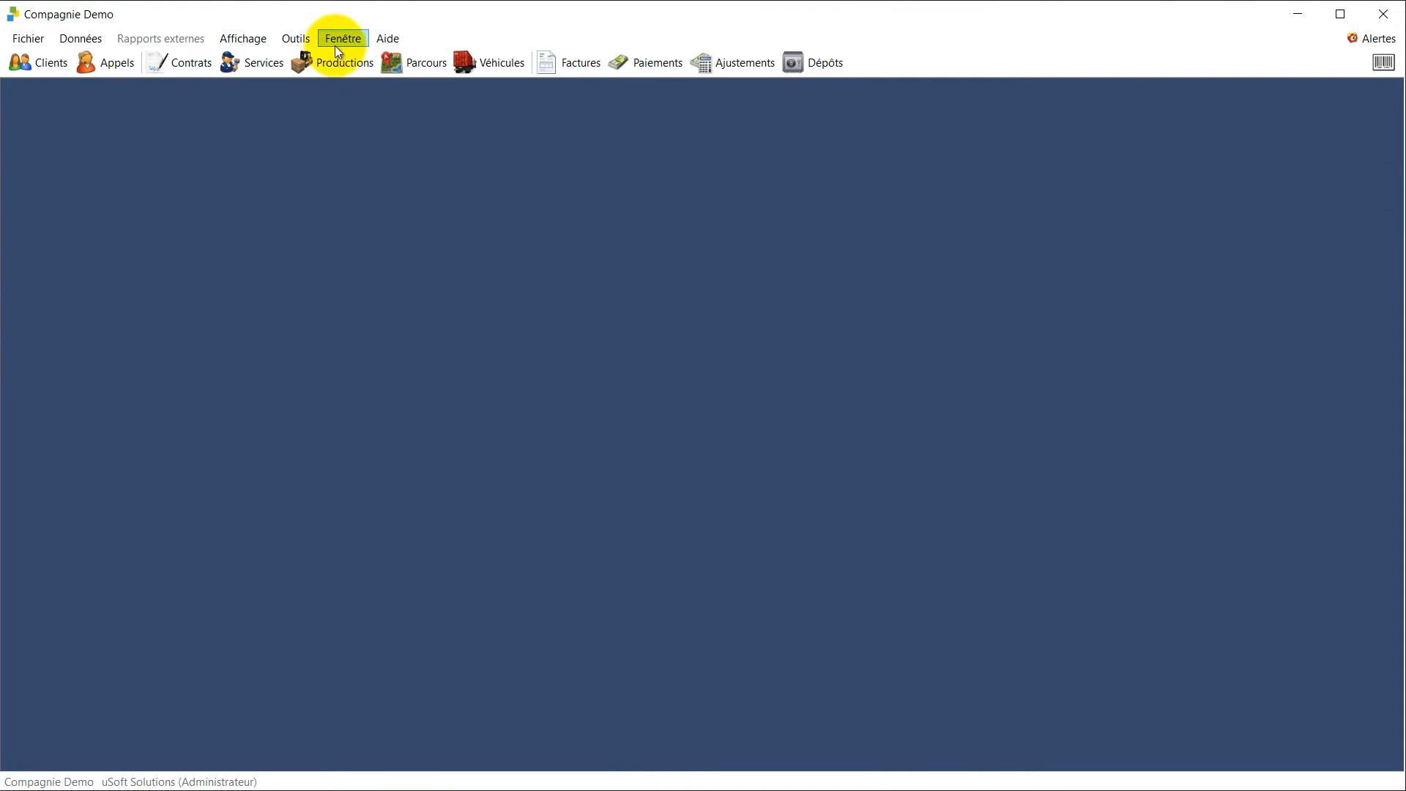
click(332, 40)
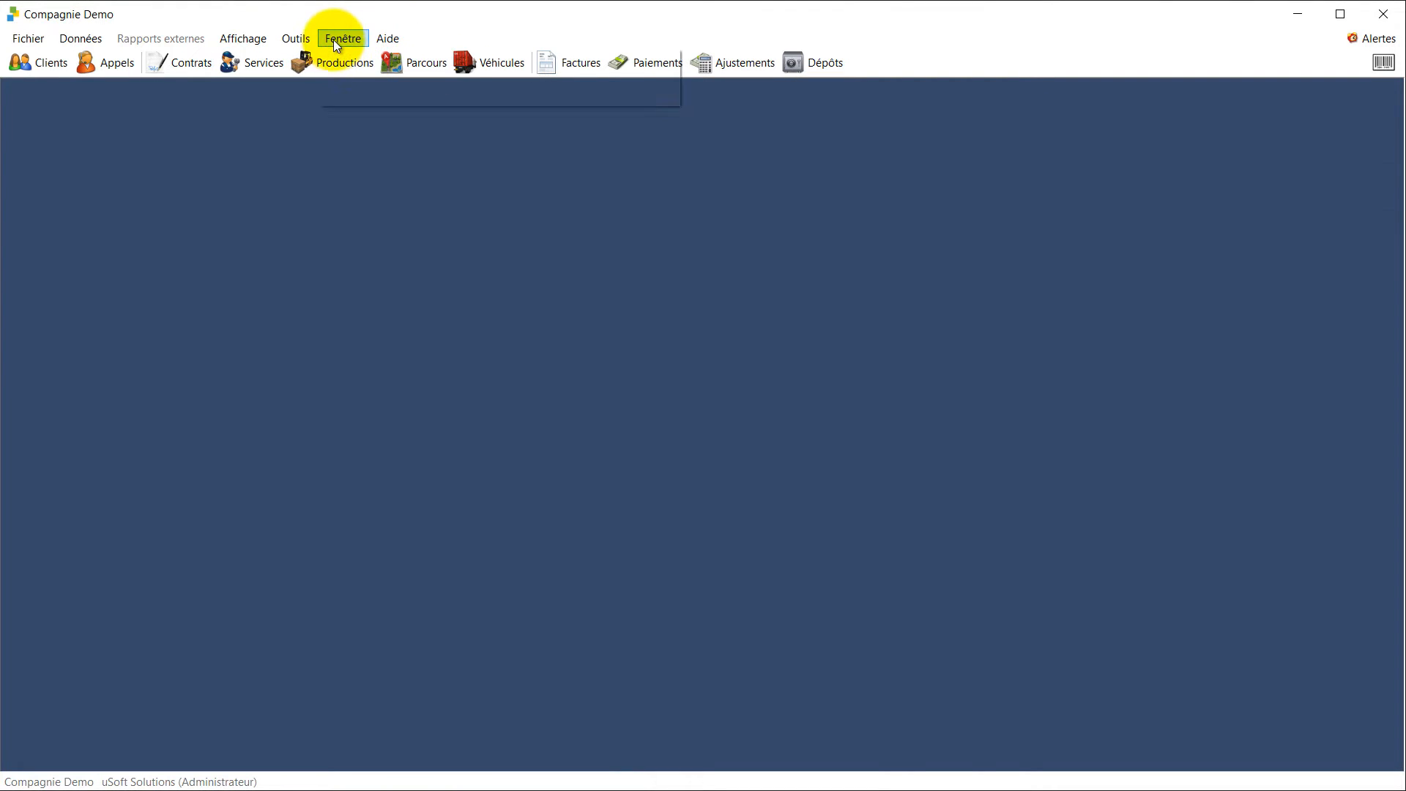
click(325, 143)
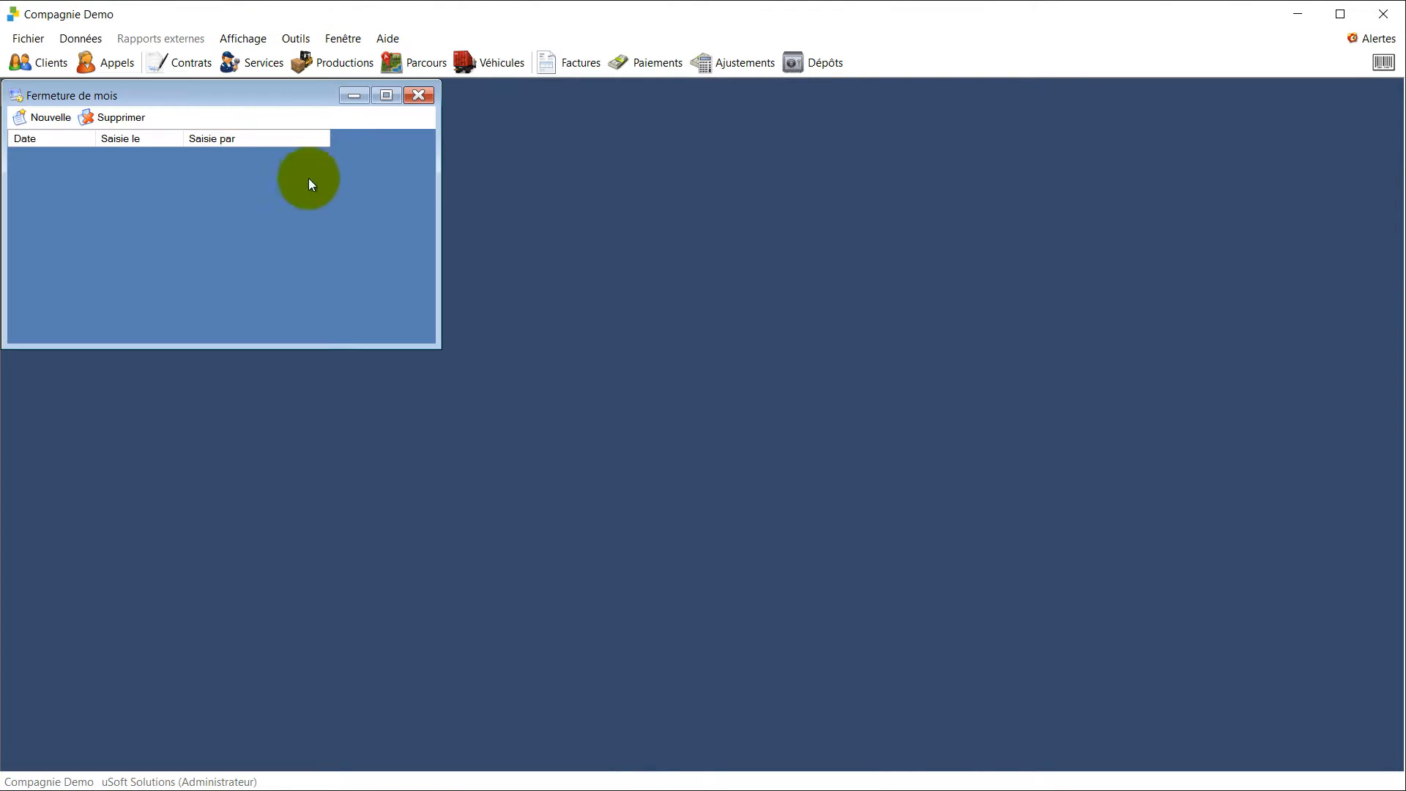
click(67, 121)
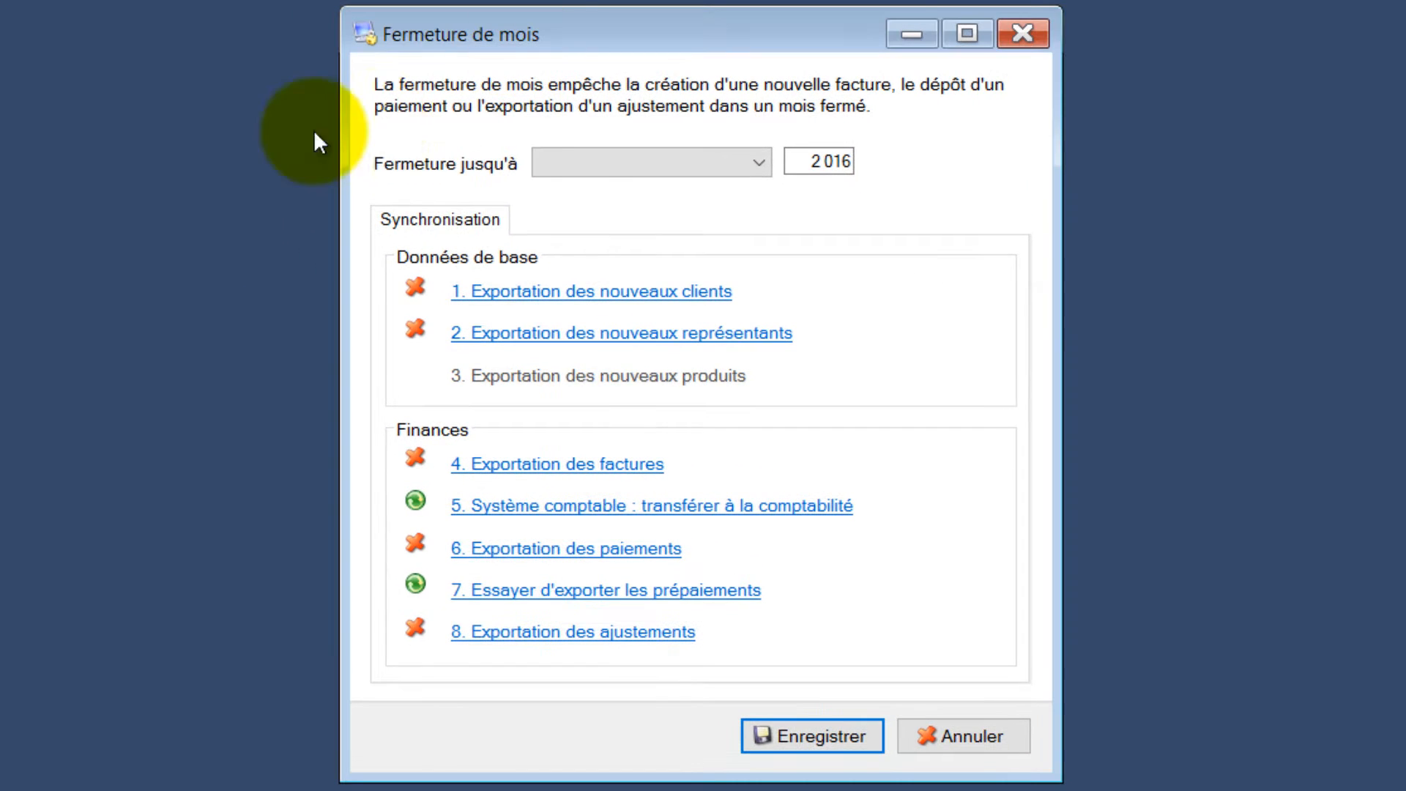
click(574, 162)
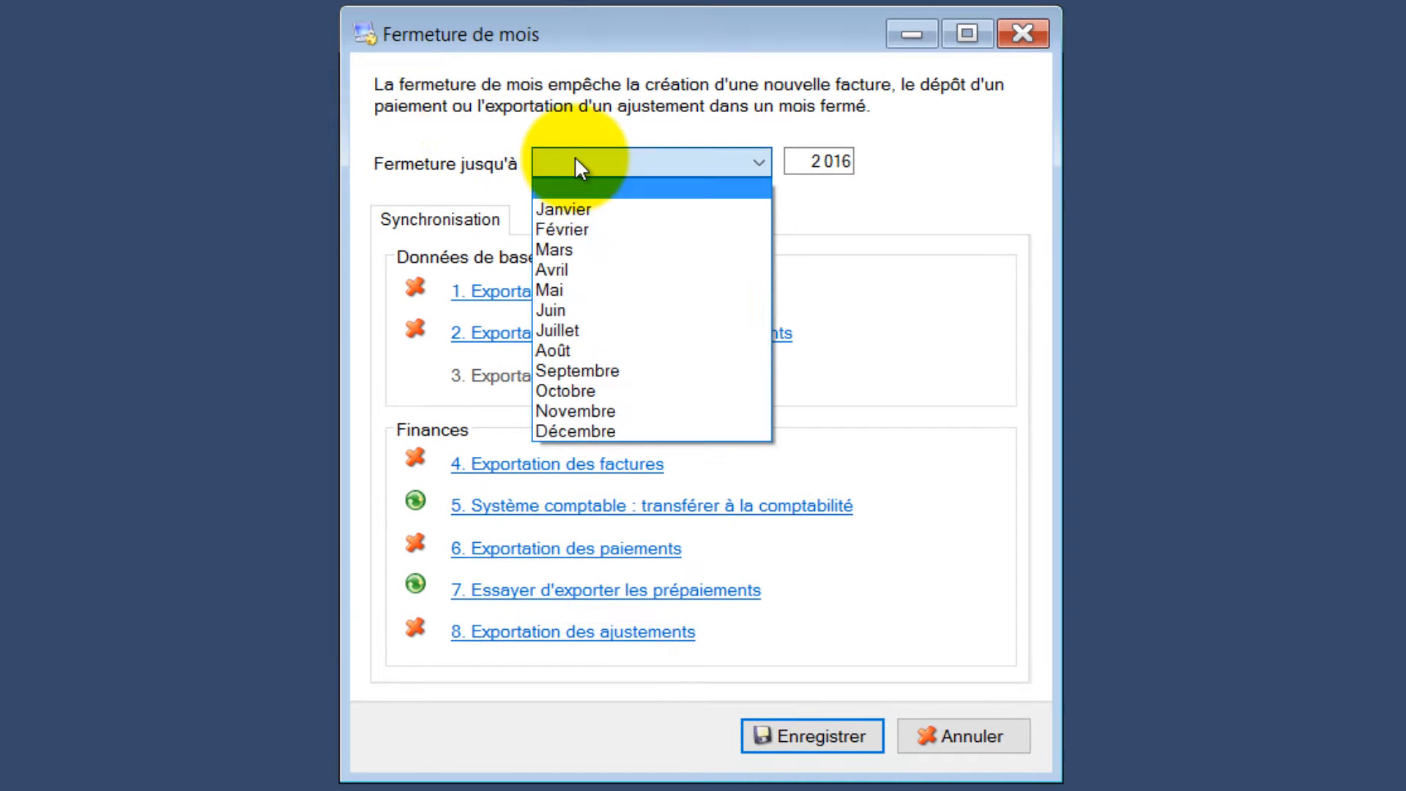
click(600, 249)
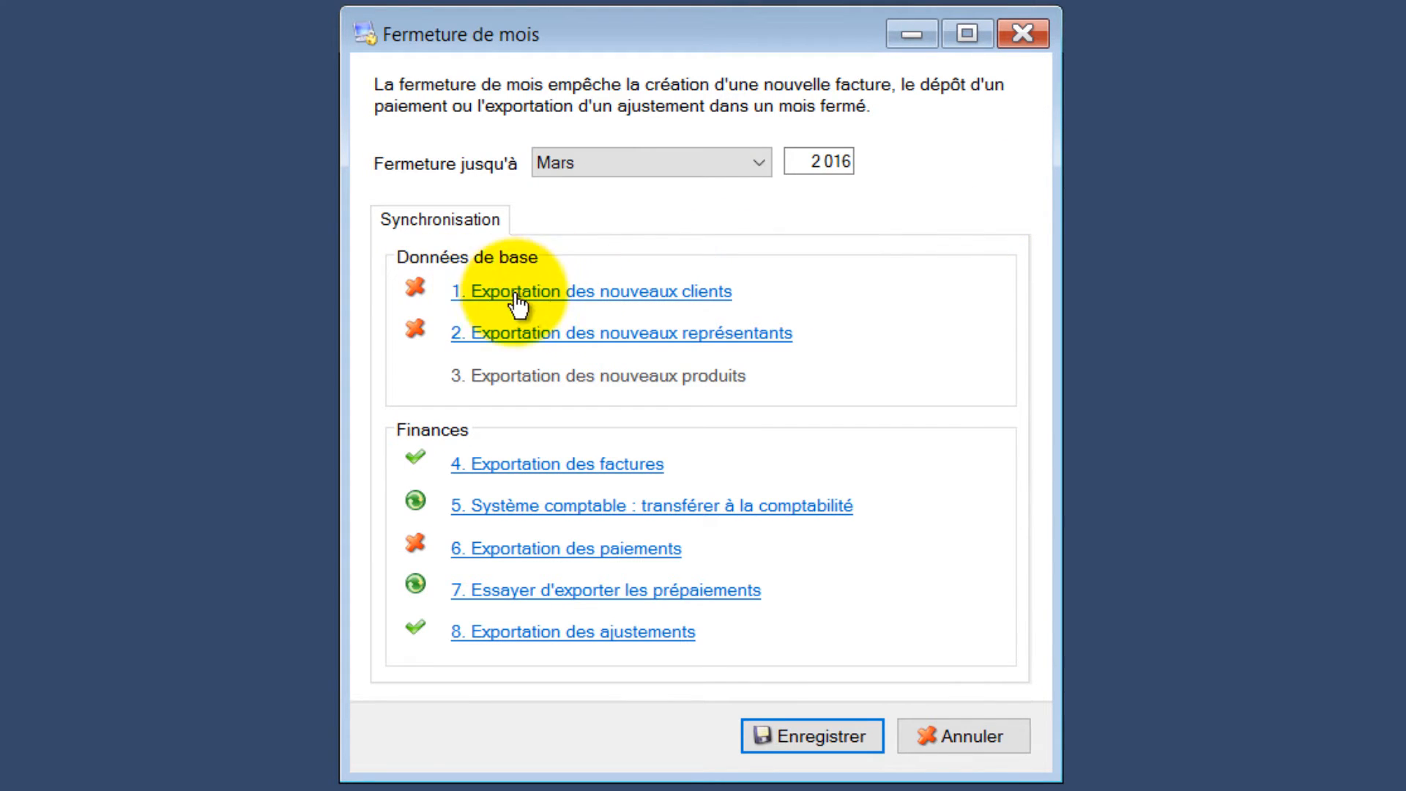
Export all new clients to Acomba through the month closing's client synchronisation and refresh the list
click(648, 293)
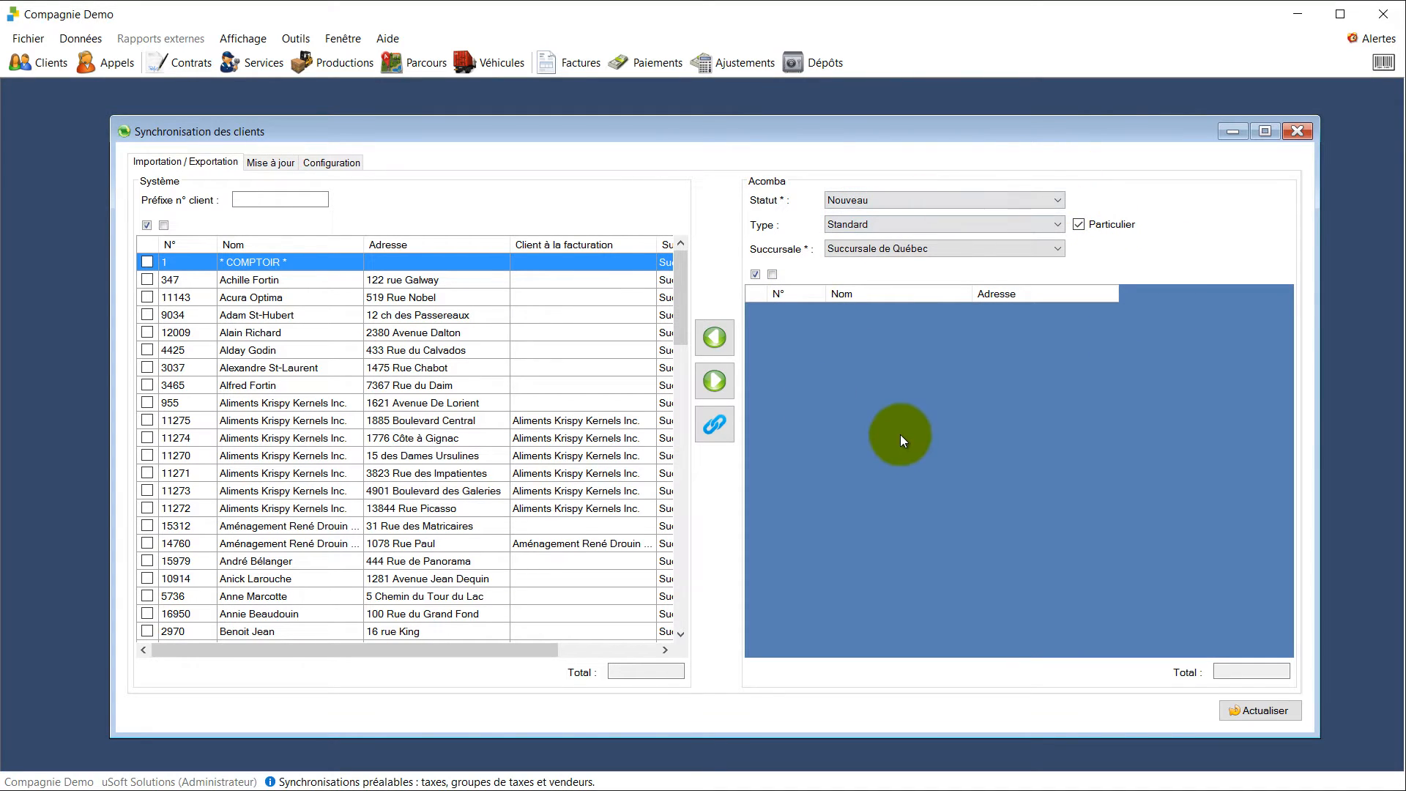
click(284, 167)
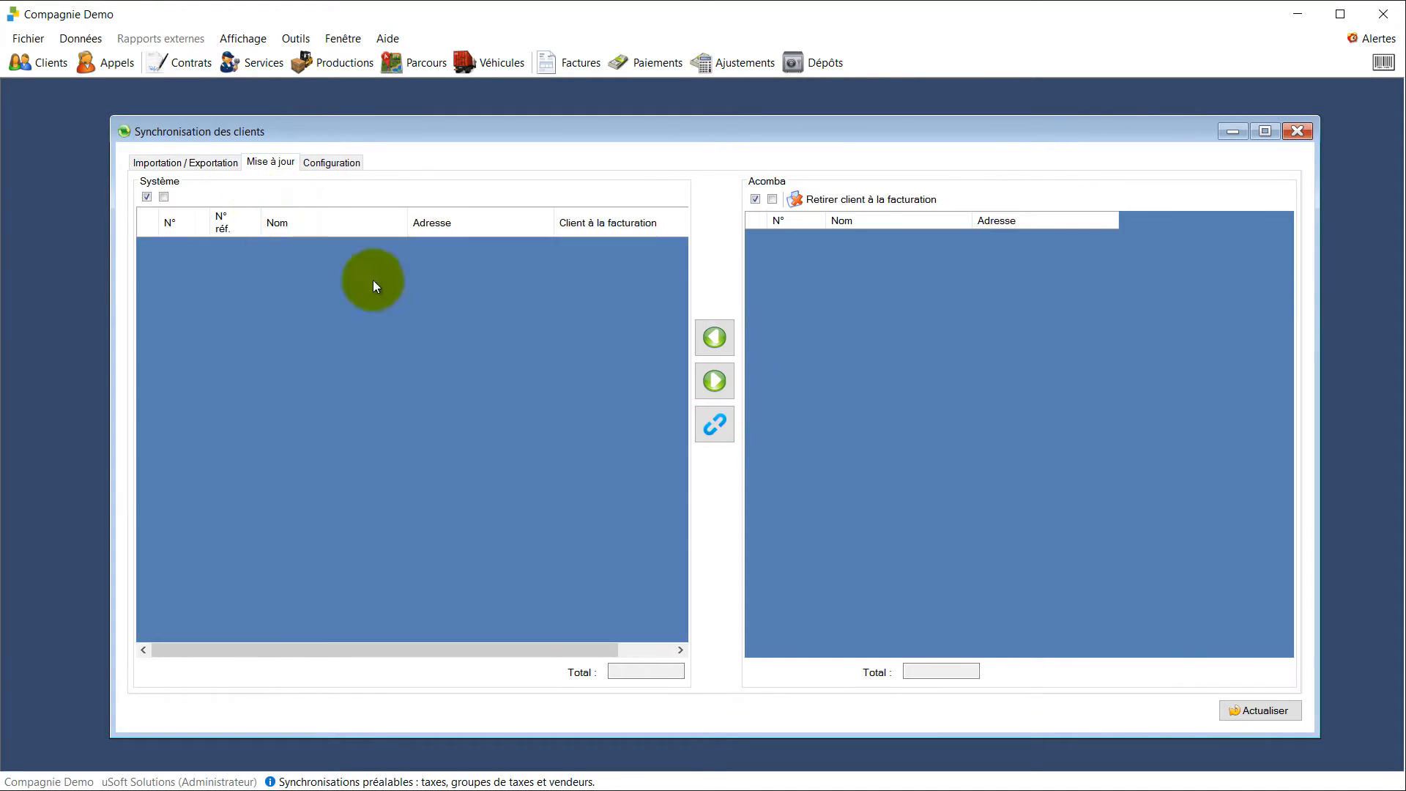
click(179, 164)
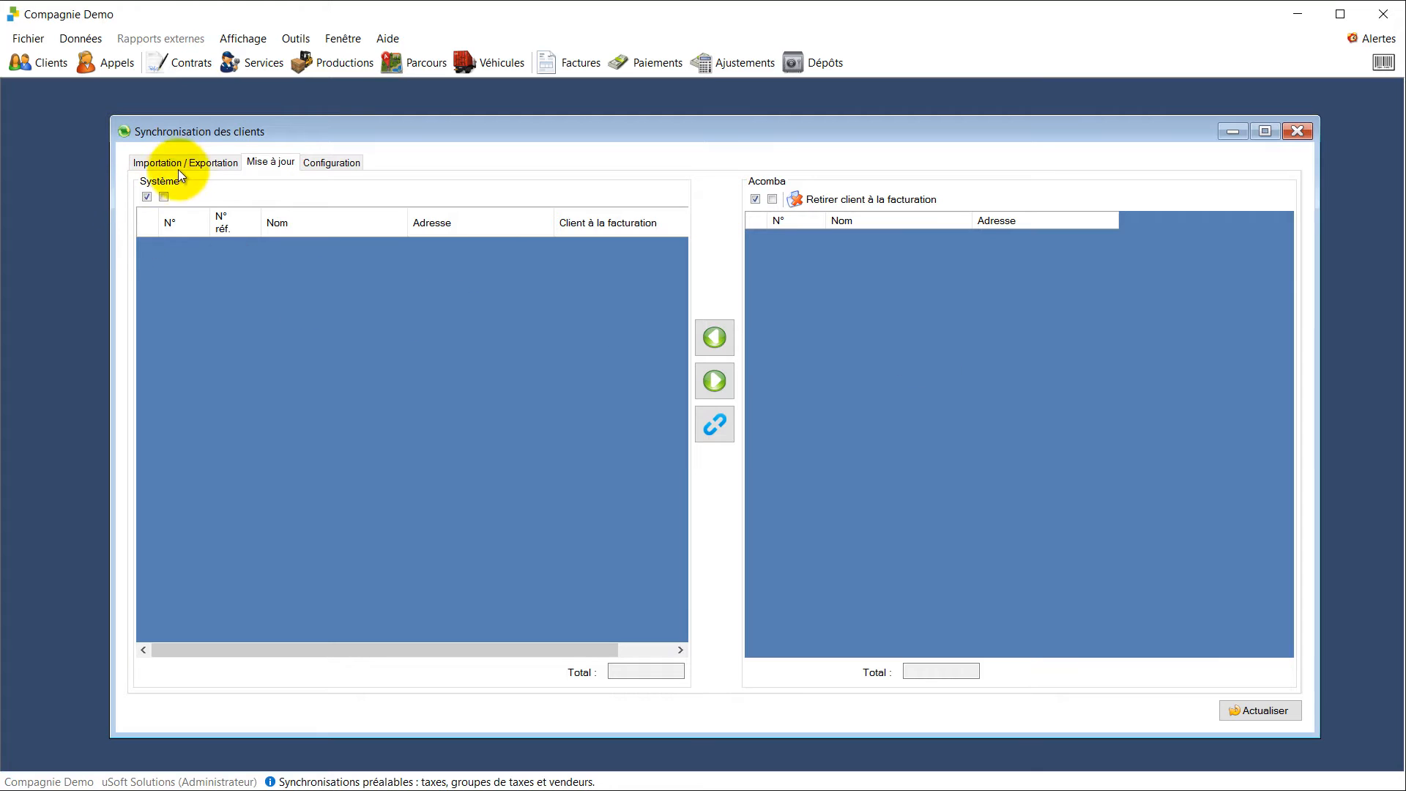
click(146, 225)
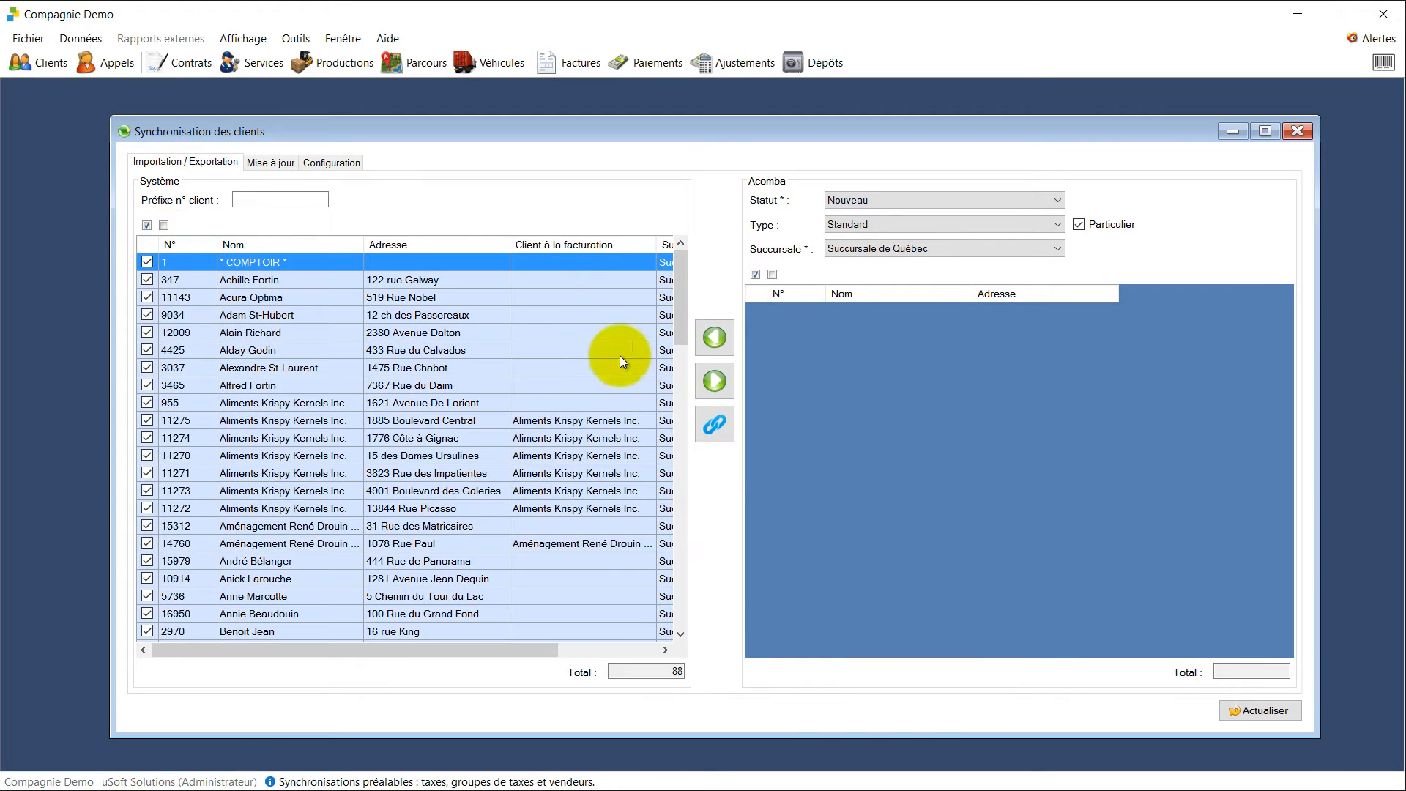
click(714, 380)
click(982, 580)
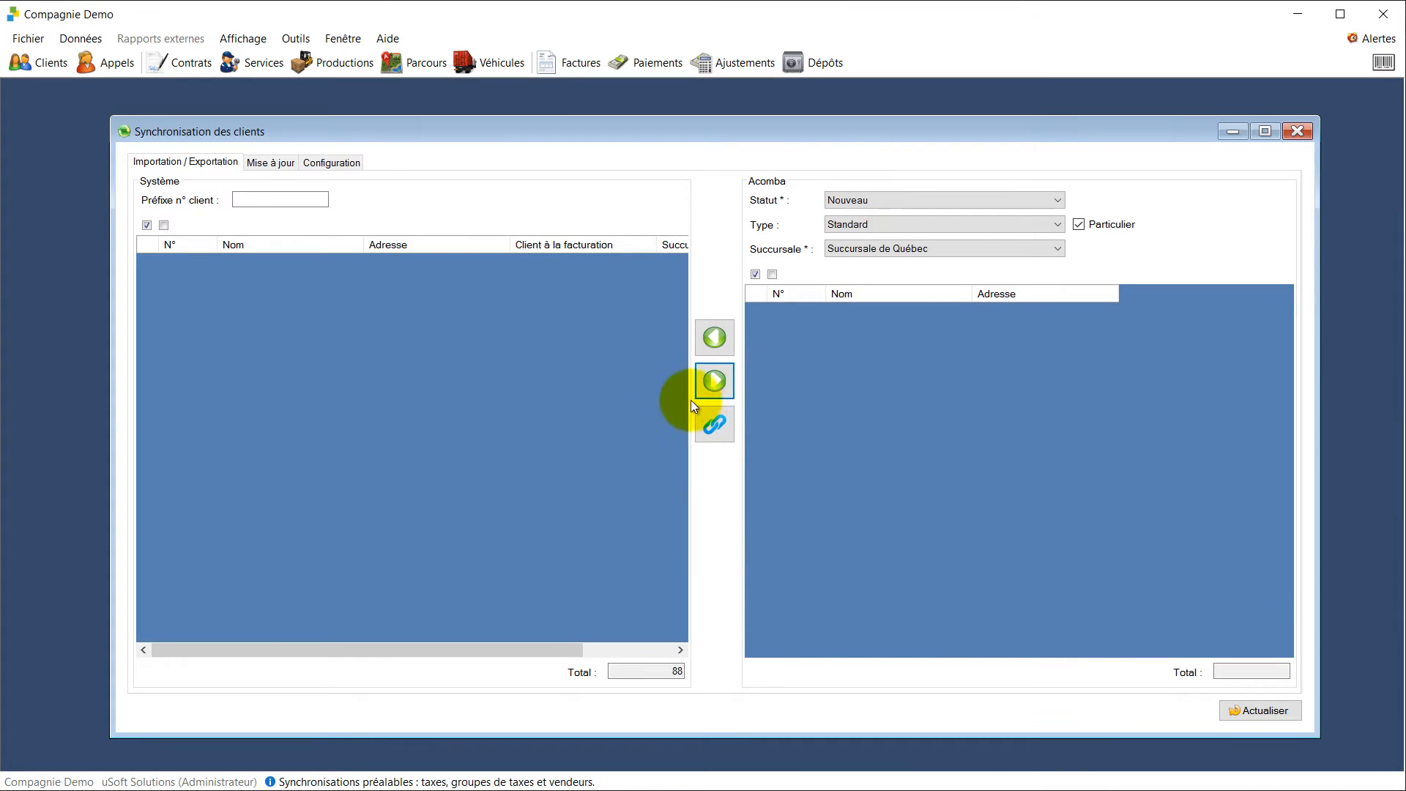
click(1287, 710)
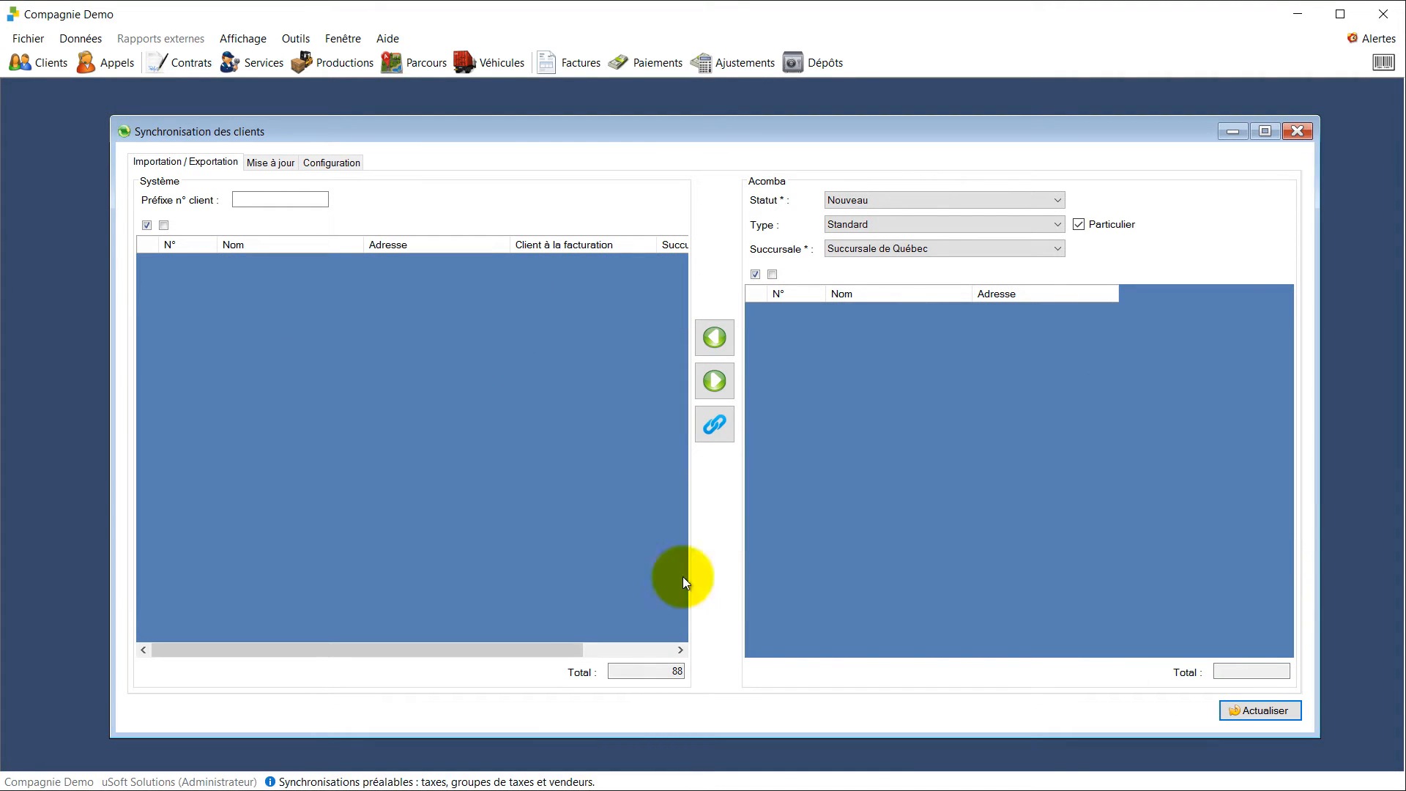
Compare the linked clients in the Mise à jour view with the client list in Acomba to verify the export
click(266, 163)
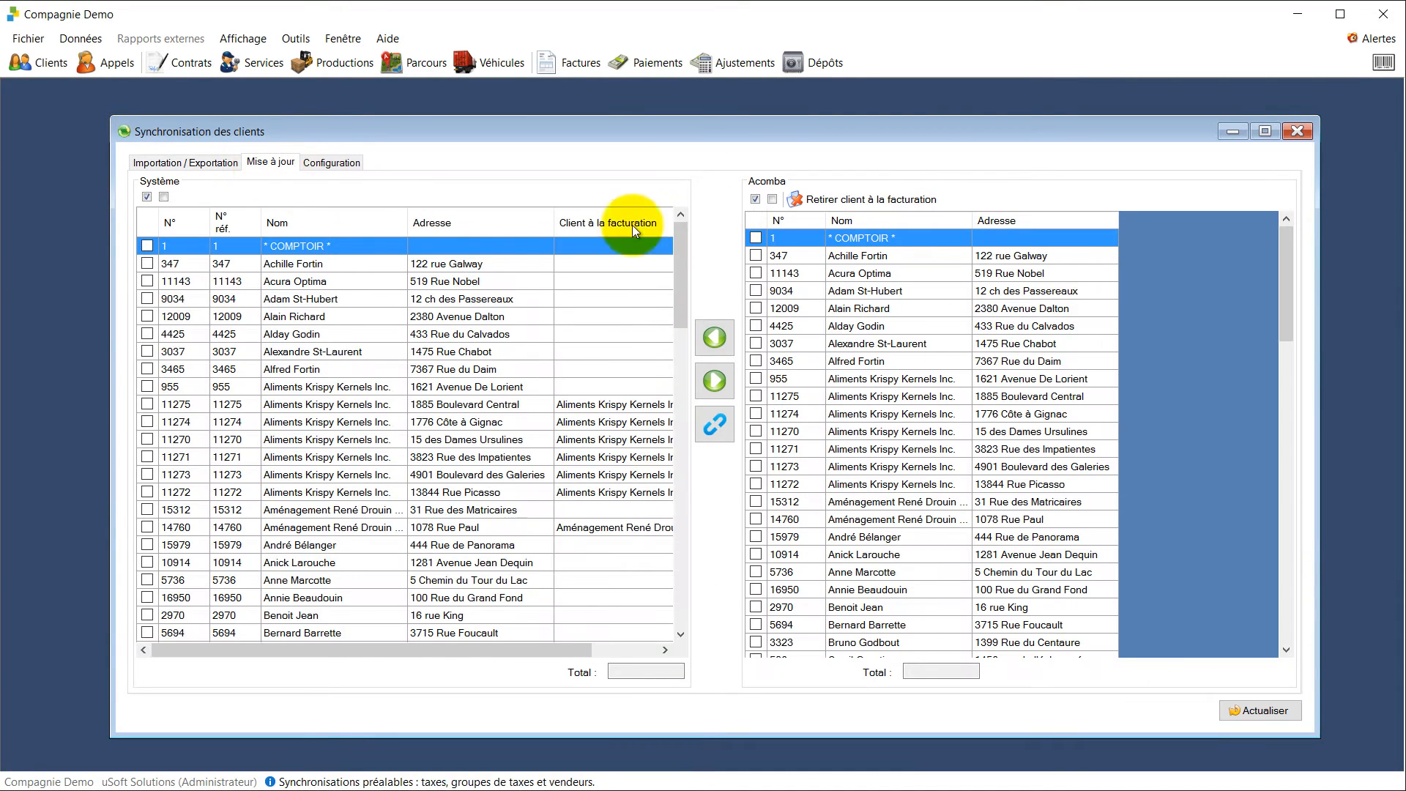
click(309, 393)
click(327, 481)
click(330, 558)
scroll(329, 557, down, 4)
click(332, 498)
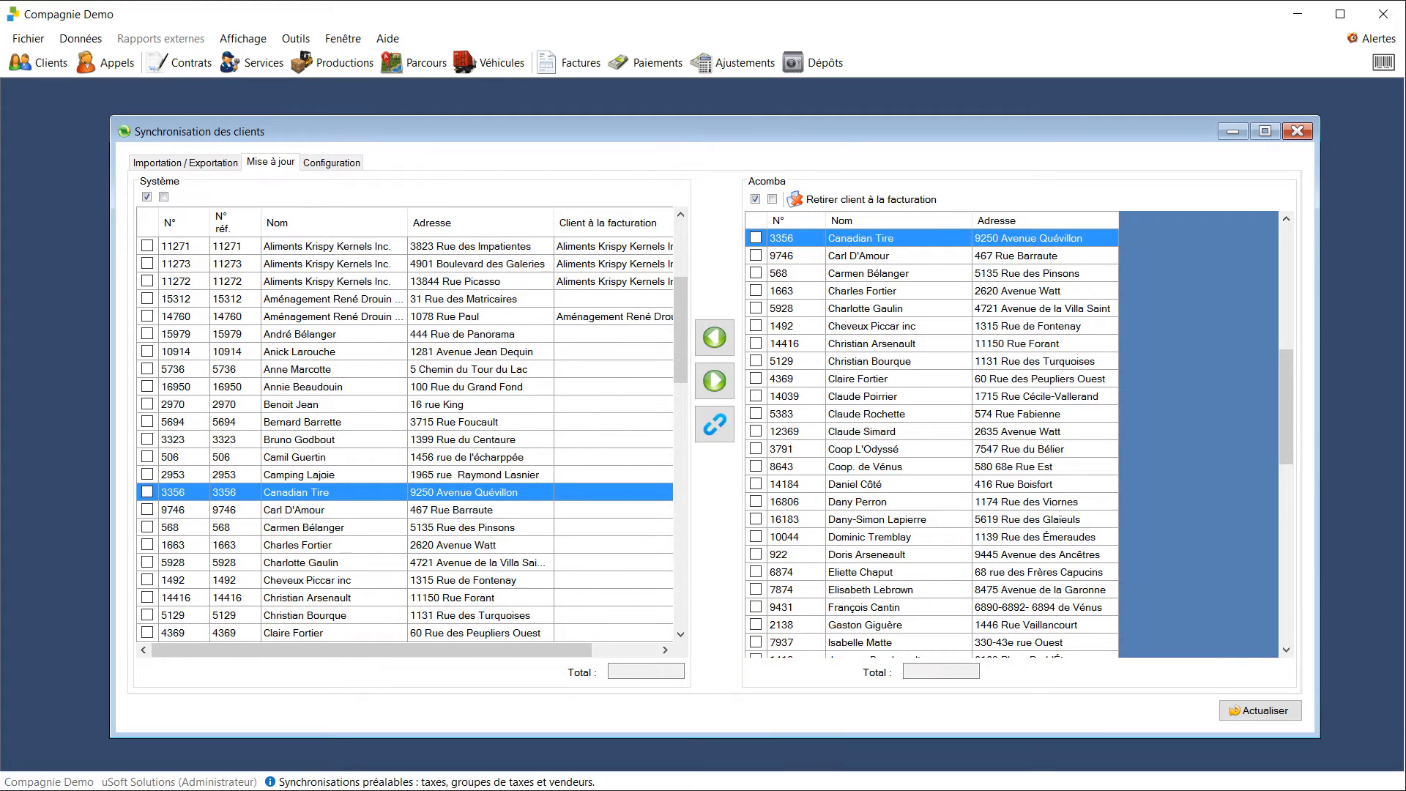
key(alt+Tab)
click(673, 187)
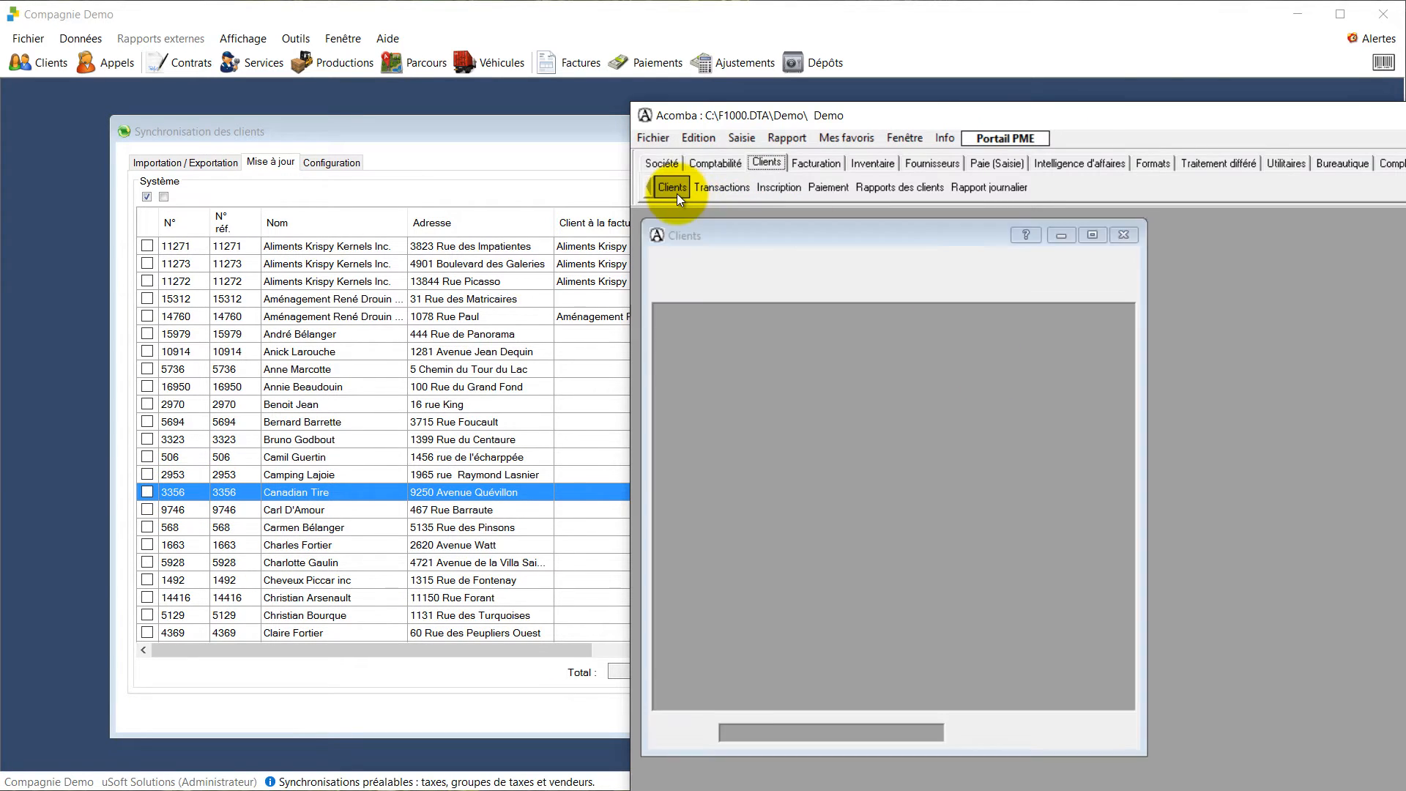
scroll(815, 462, down, 19)
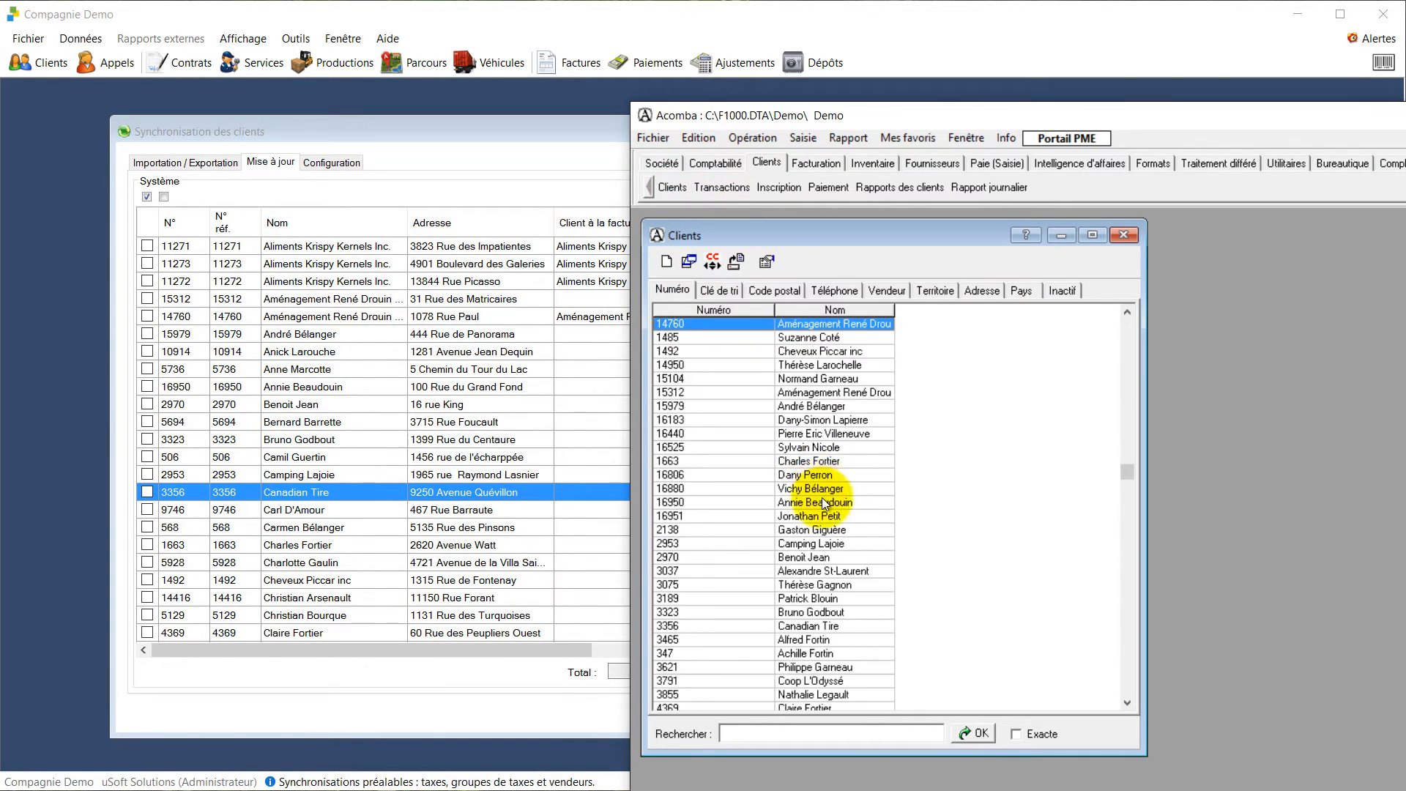
scroll(816, 515, up, 13)
scroll(758, 526, up, 5)
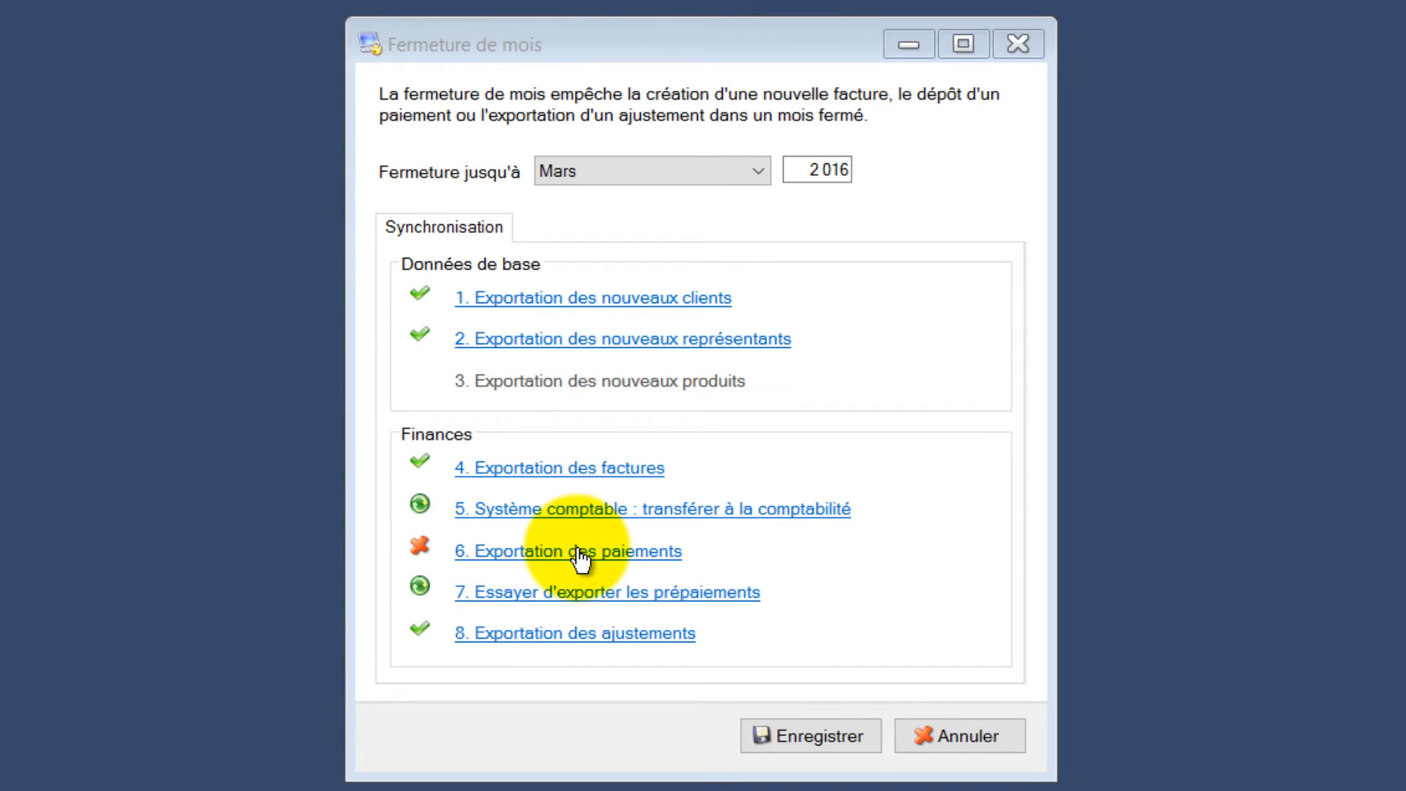
Run the month closing's payment export for the deposited payment, and close the payment list
click(654, 554)
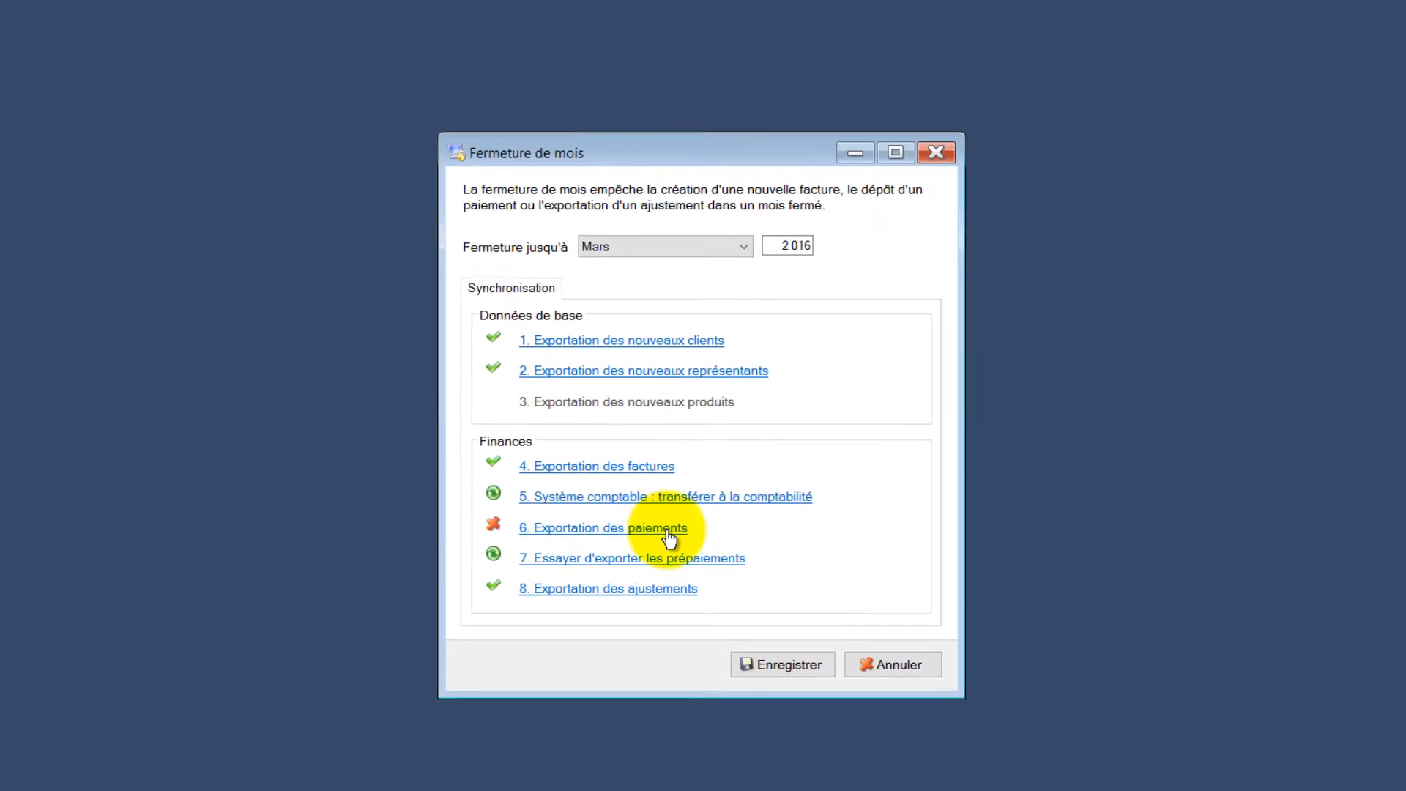
click(667, 530)
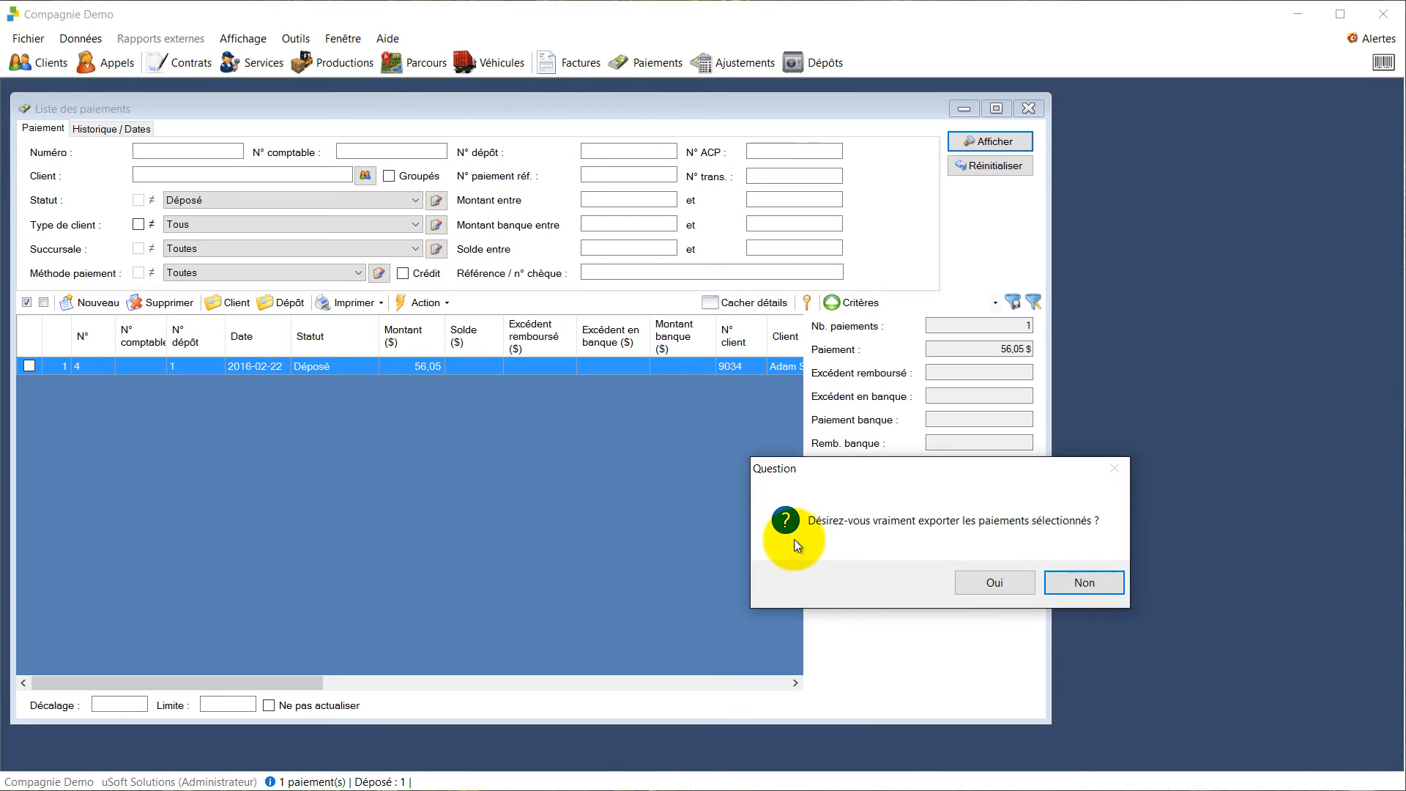
click(994, 584)
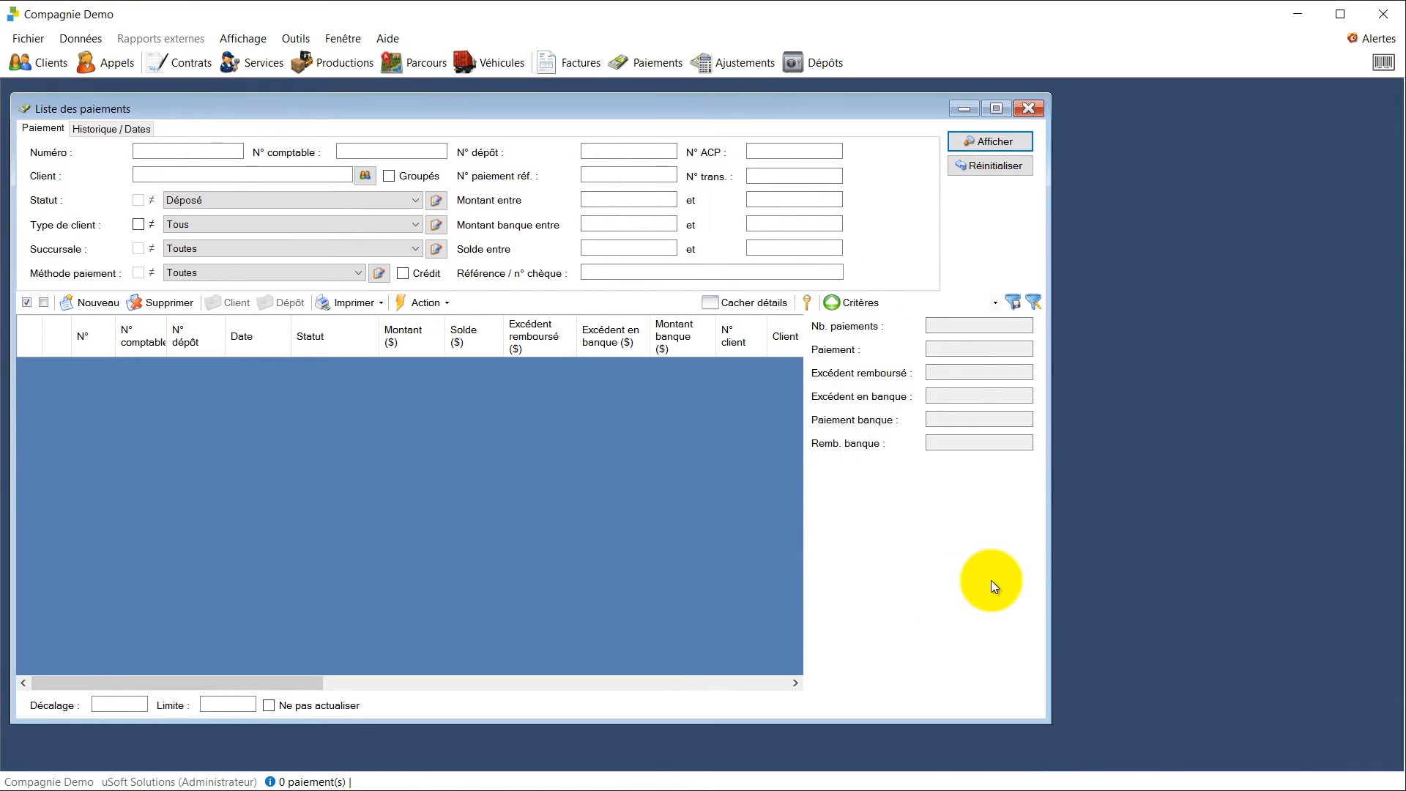
click(1029, 108)
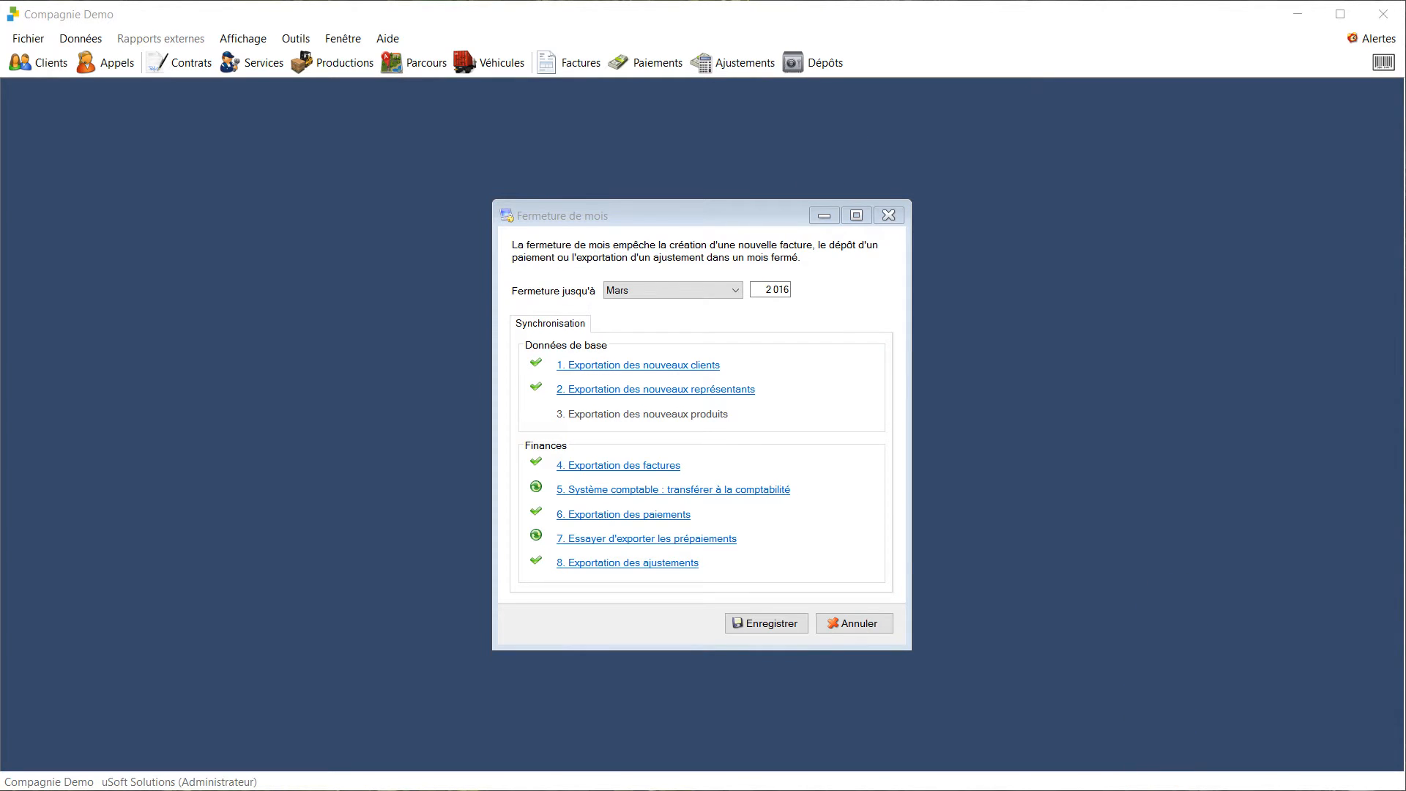
Switch to Acomba and set up the clients' Rapport journalier as Rapport (transfert détaillé), dated 31/03/16
key(alt+Tab)
click(874, 149)
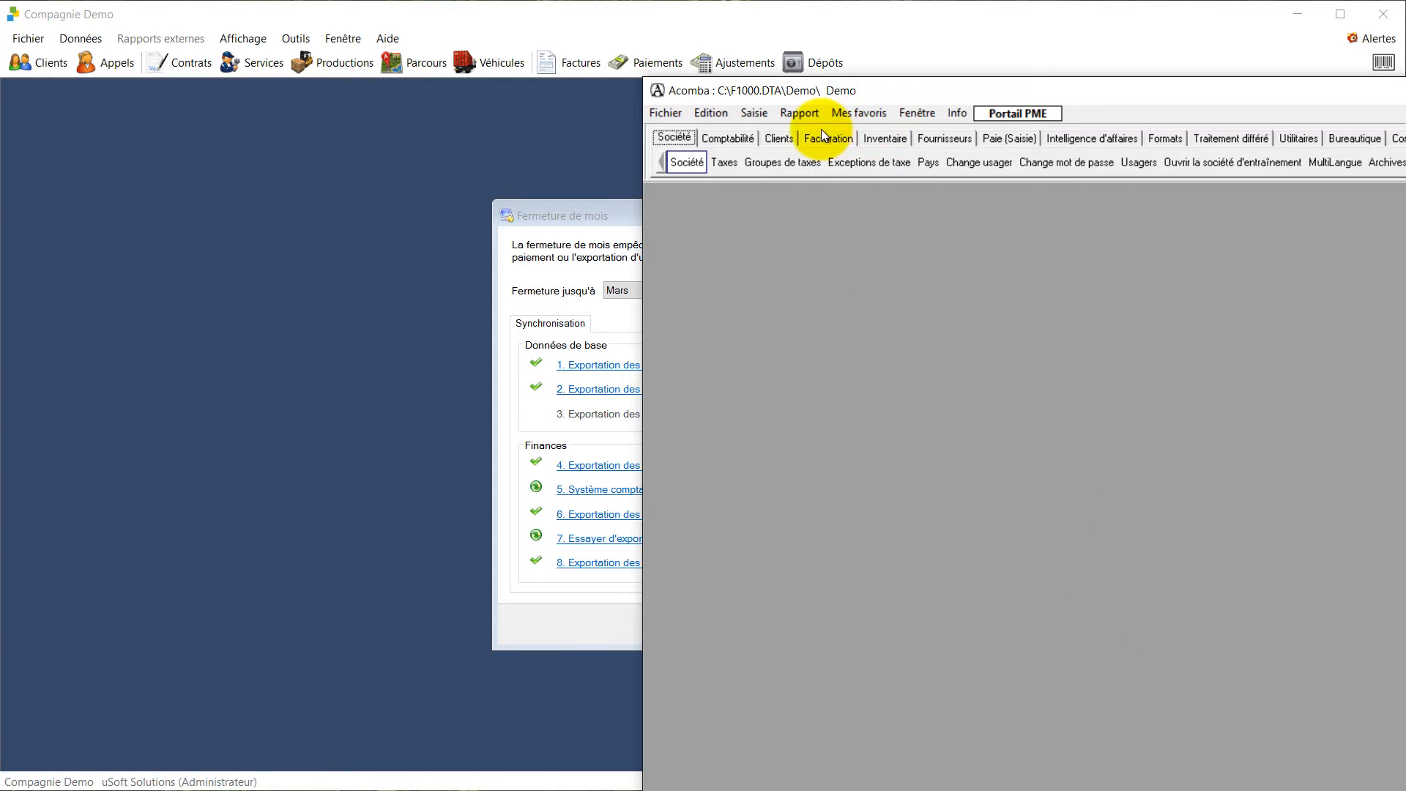
click(777, 139)
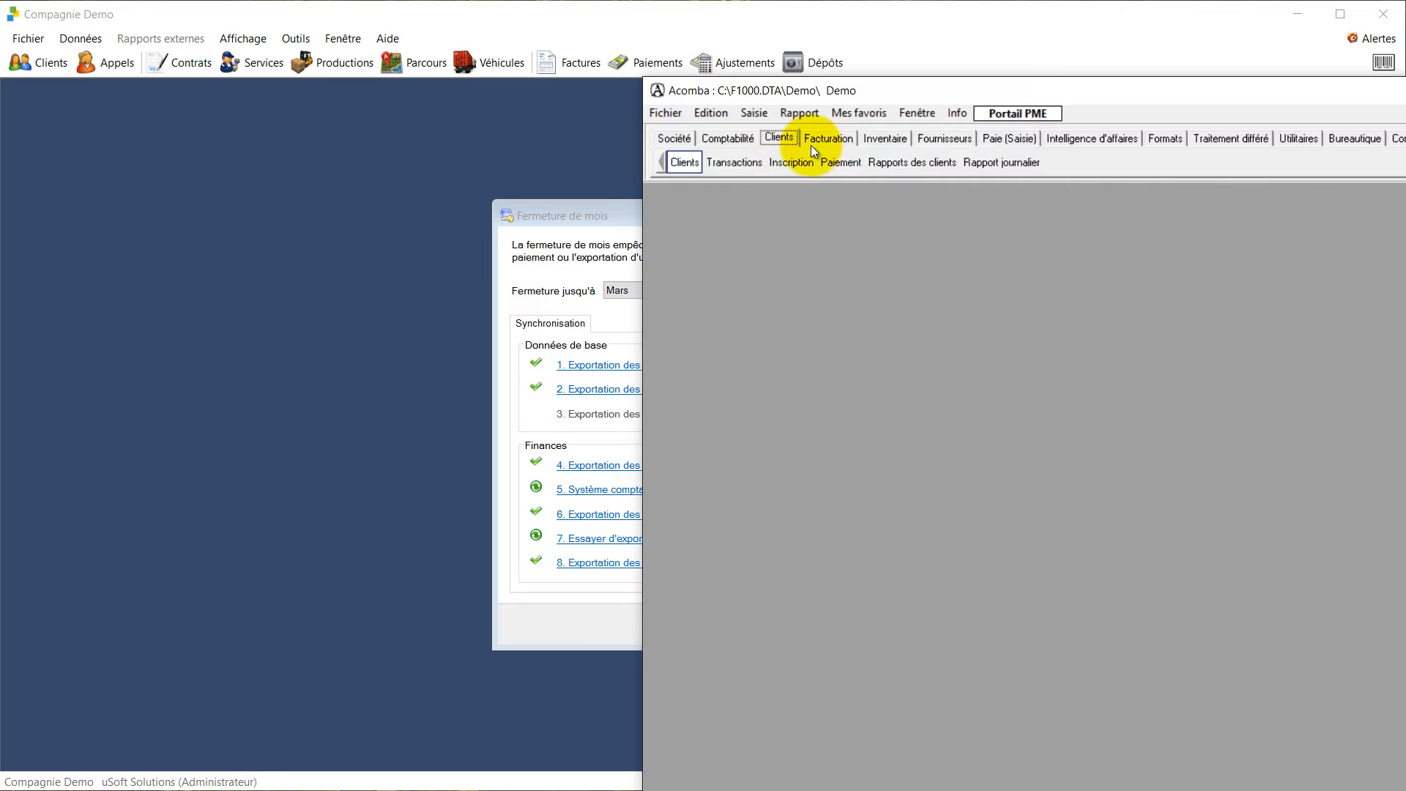
click(990, 166)
click(1093, 420)
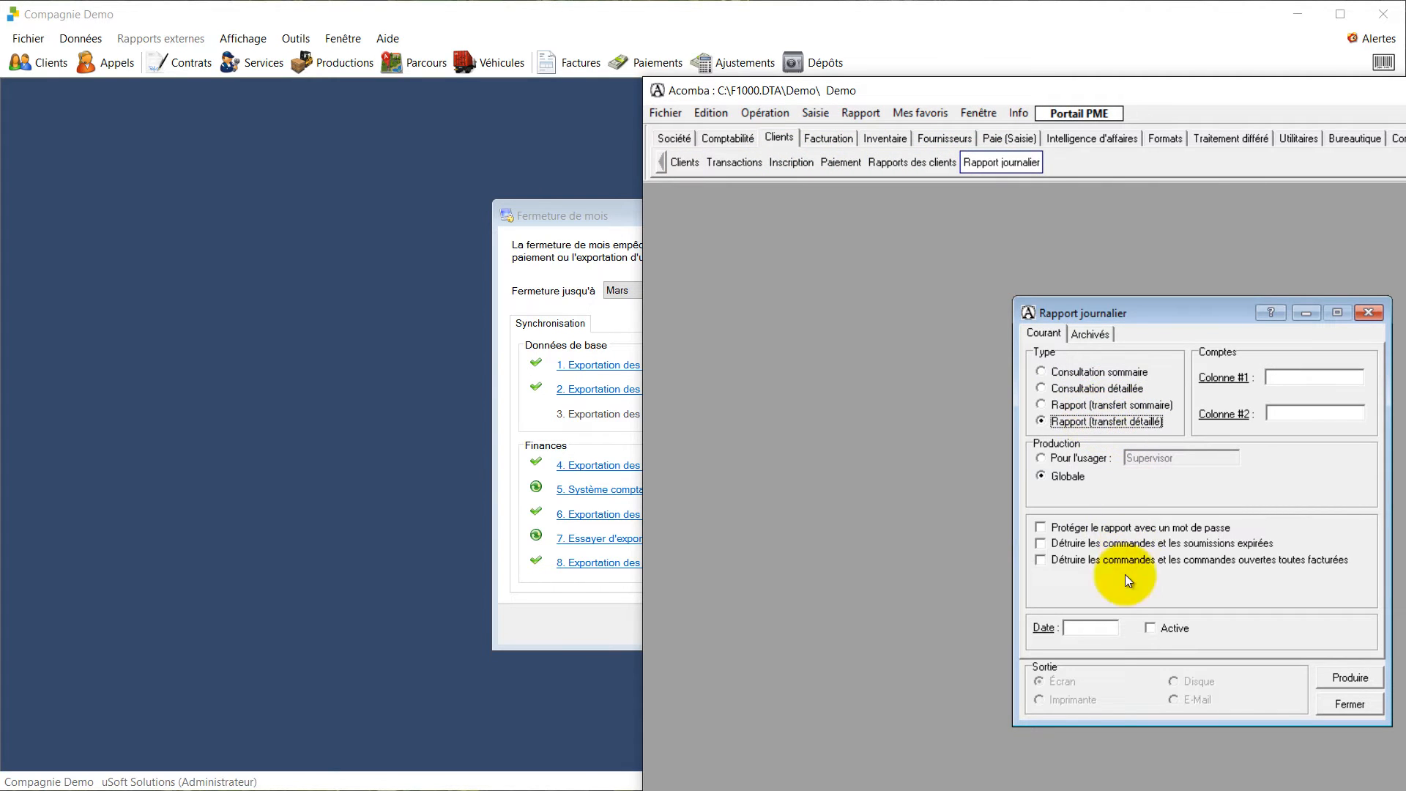
click(1096, 633)
text(31/)
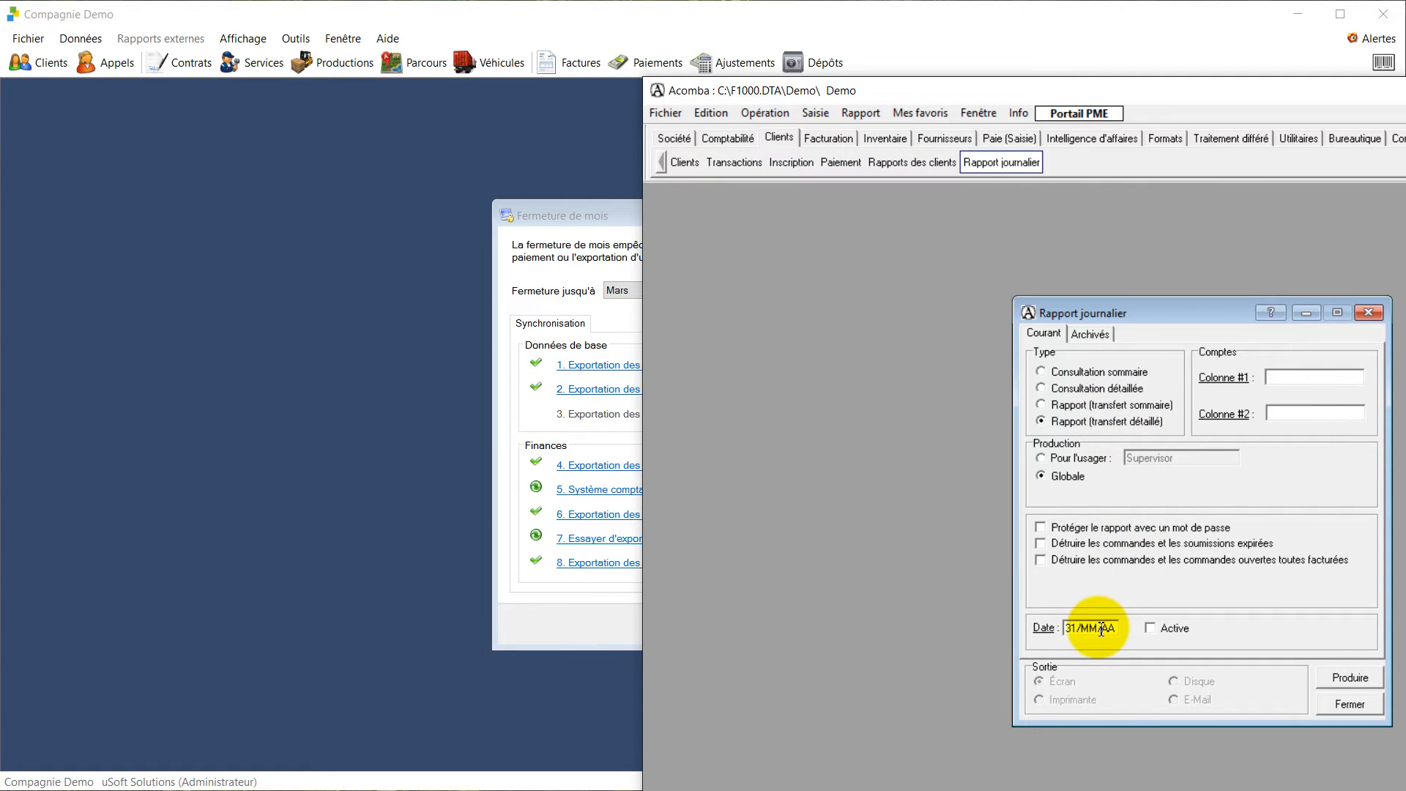
text(03/)
text(18)
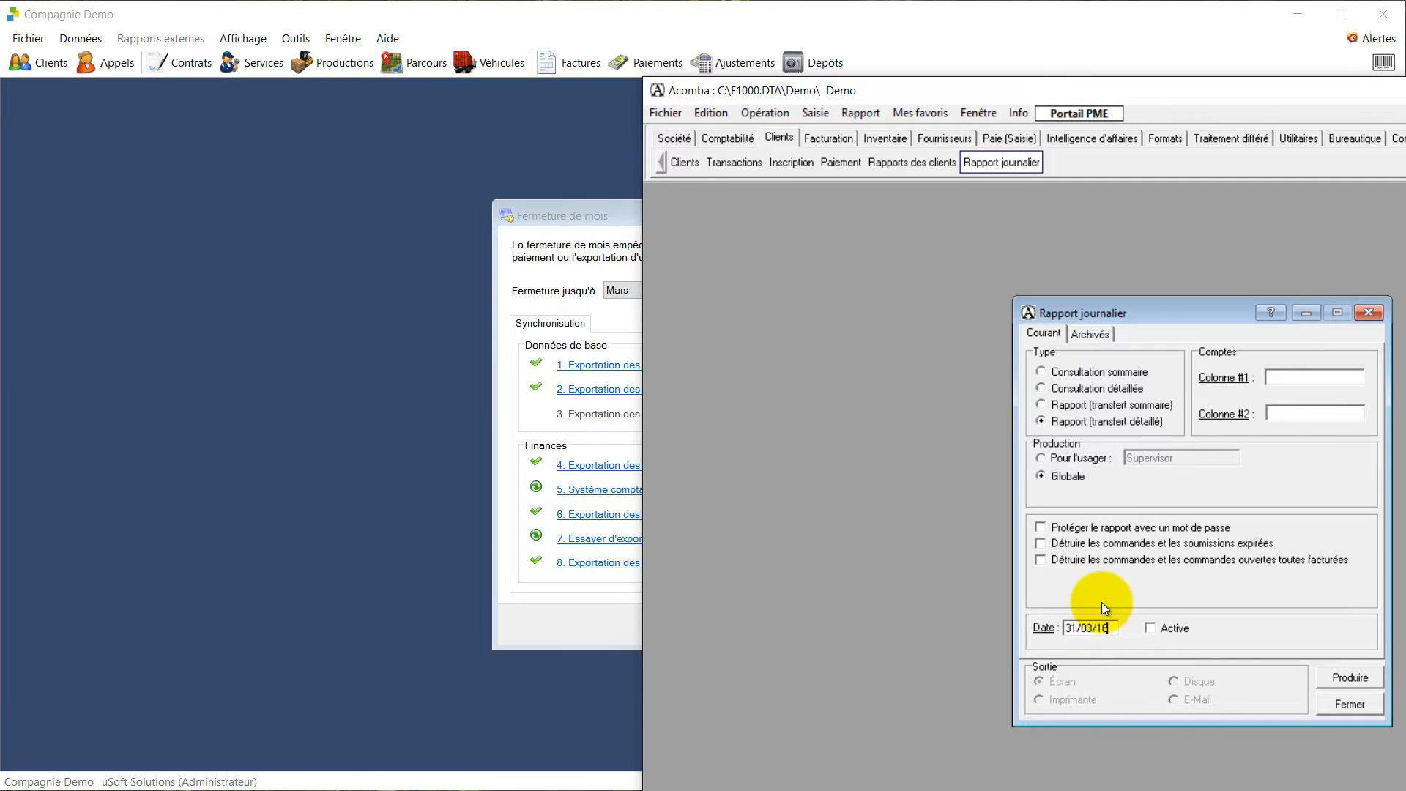
Produce the detailed daily report and print all its pages with the Défaut configuration
click(1351, 679)
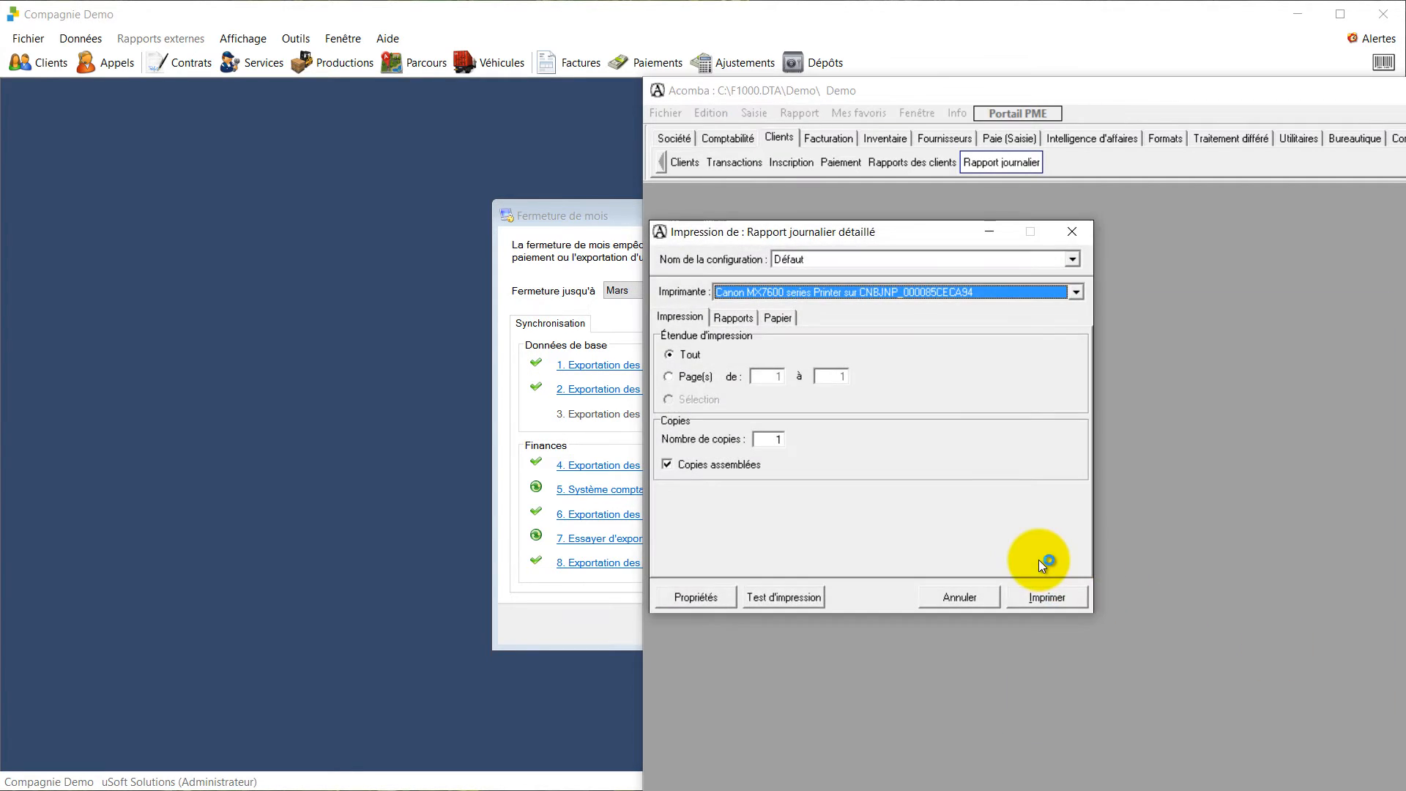
click(1047, 597)
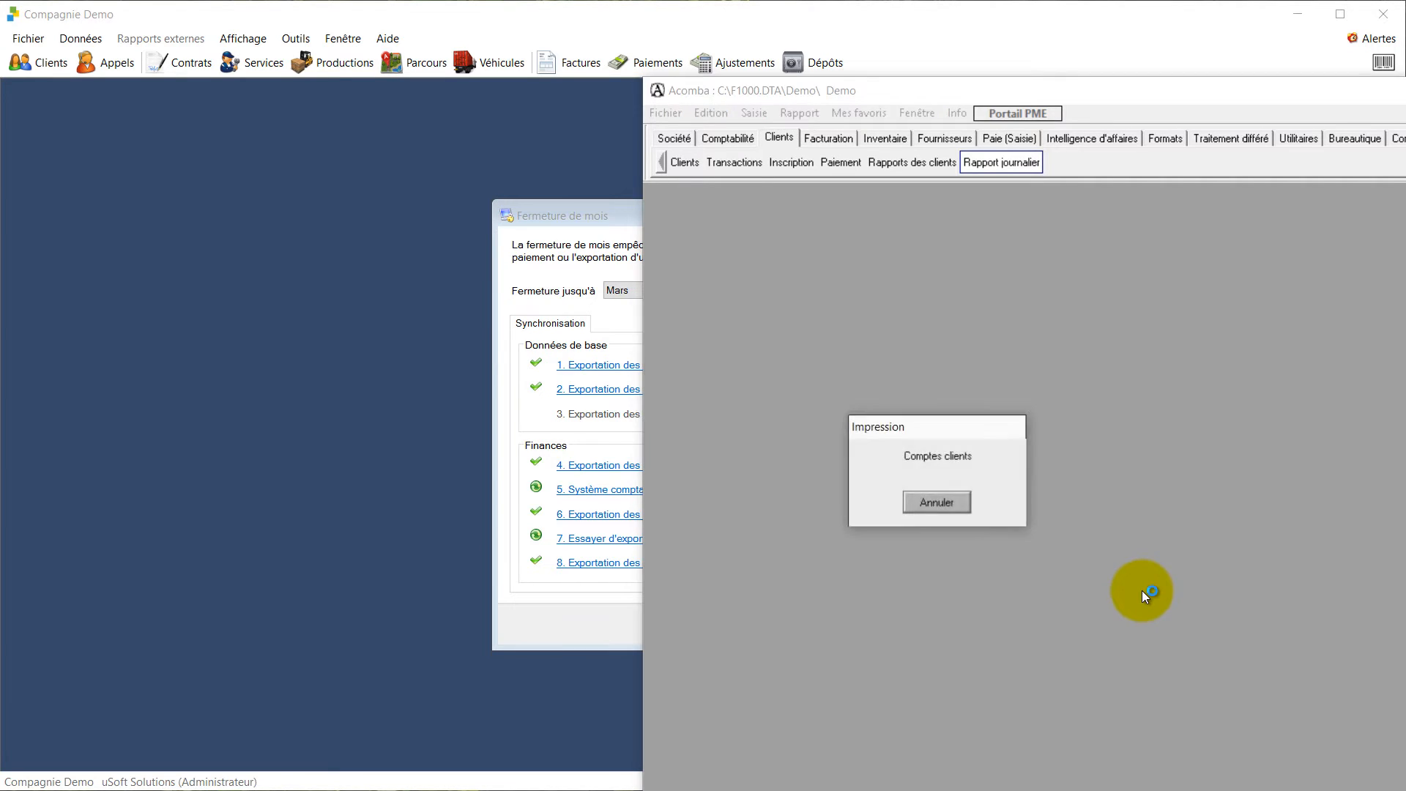
click(975, 593)
click(982, 600)
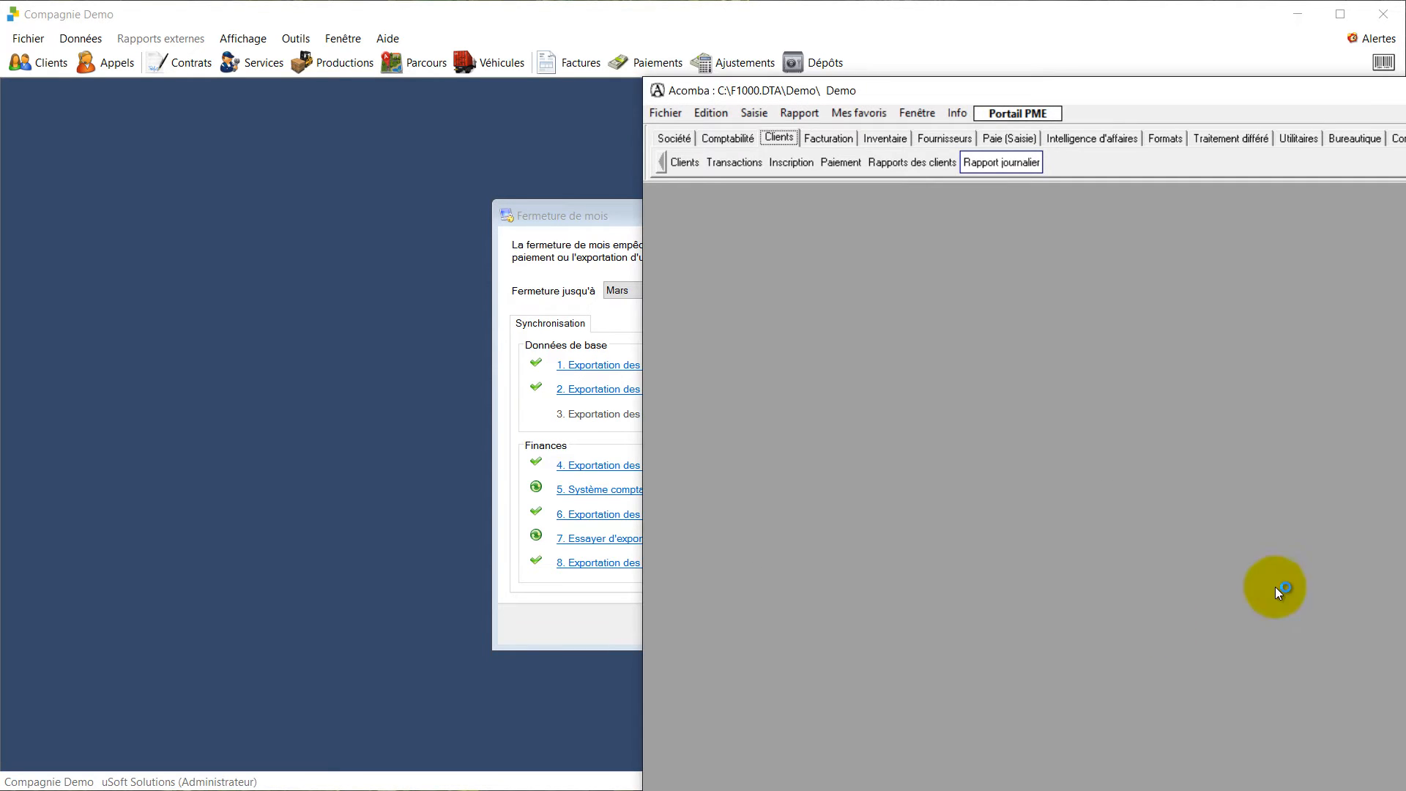
Produce the Balance de vérification from the accounting Rapports financiers on screen, dated 31/03/16
click(792, 116)
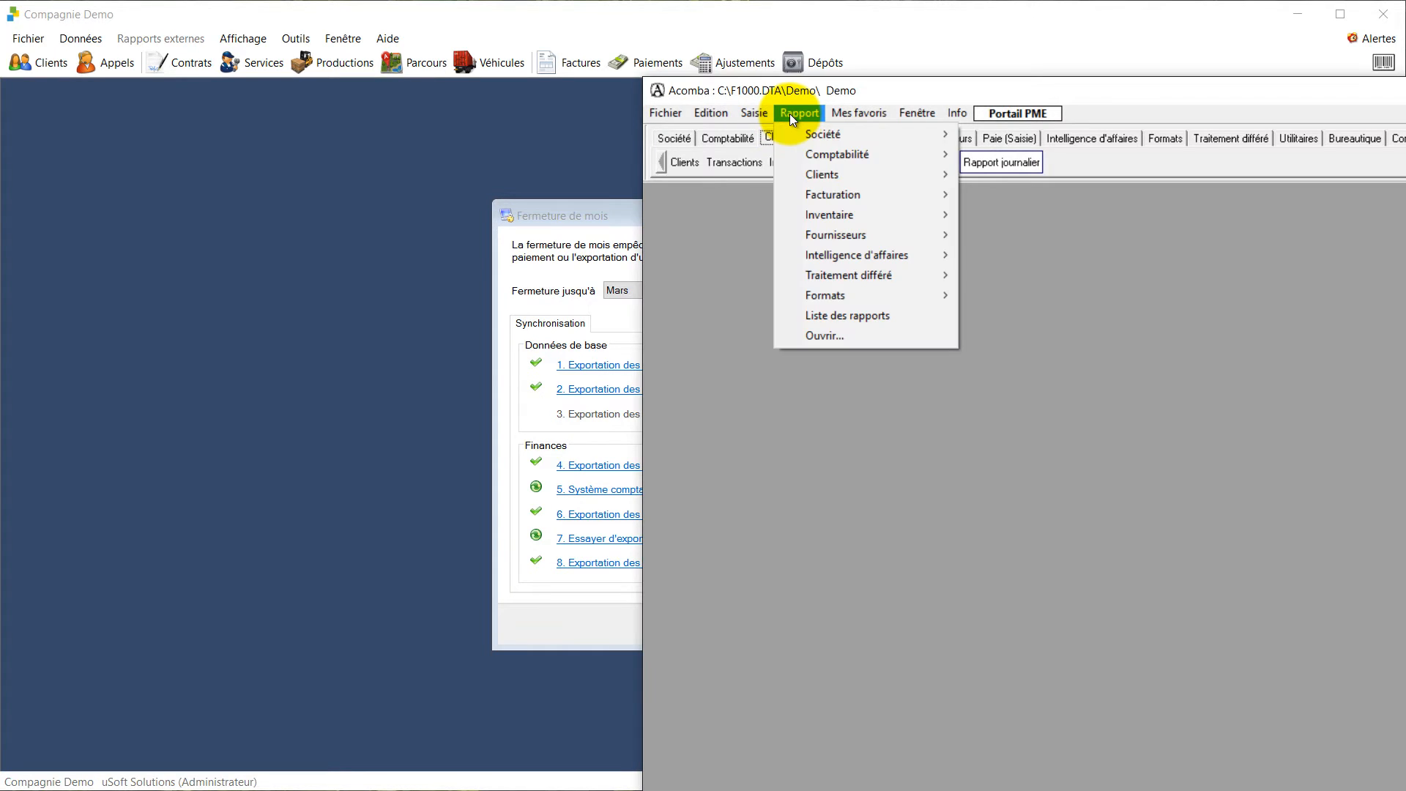
mouse_move(878, 154)
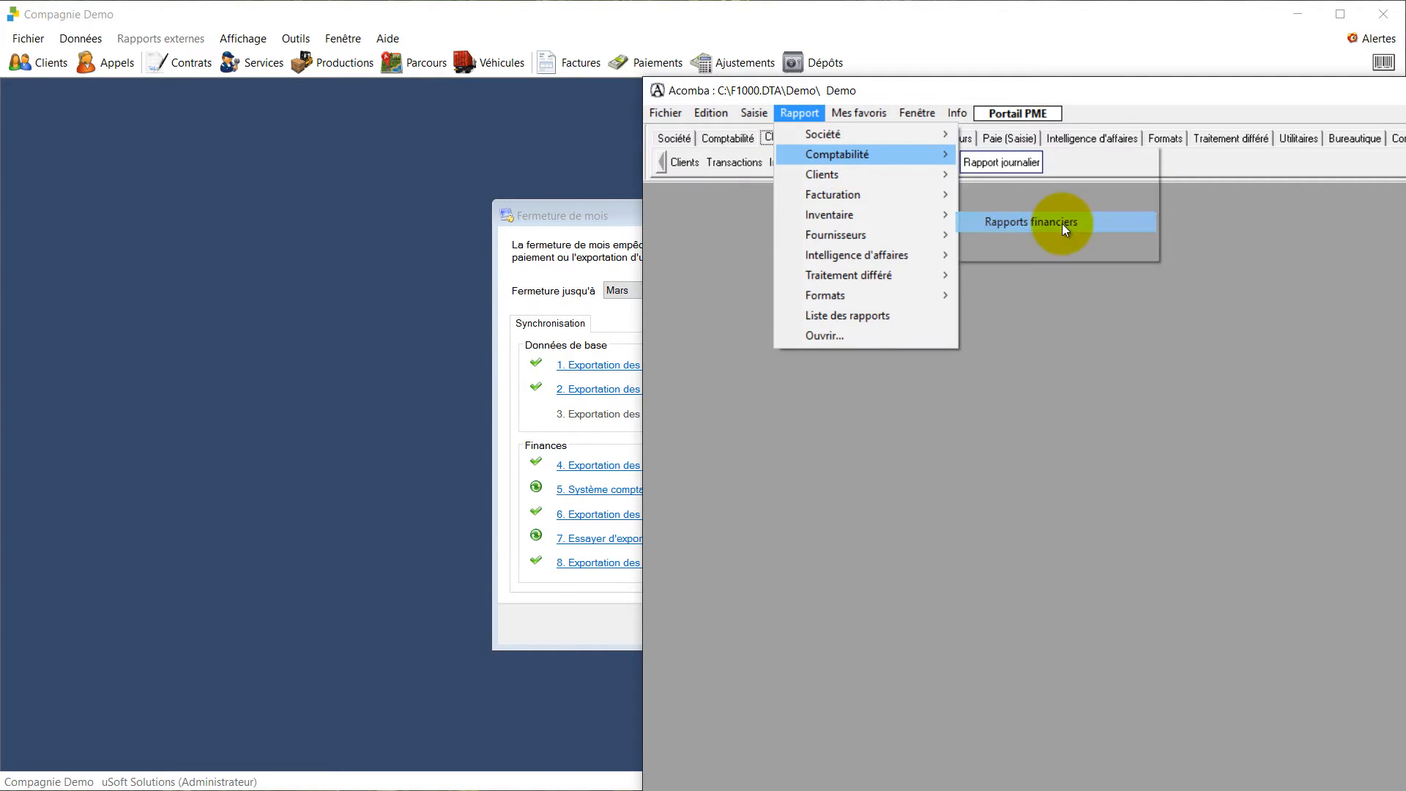
click(1062, 223)
drag(1138, 329, 1010, 279)
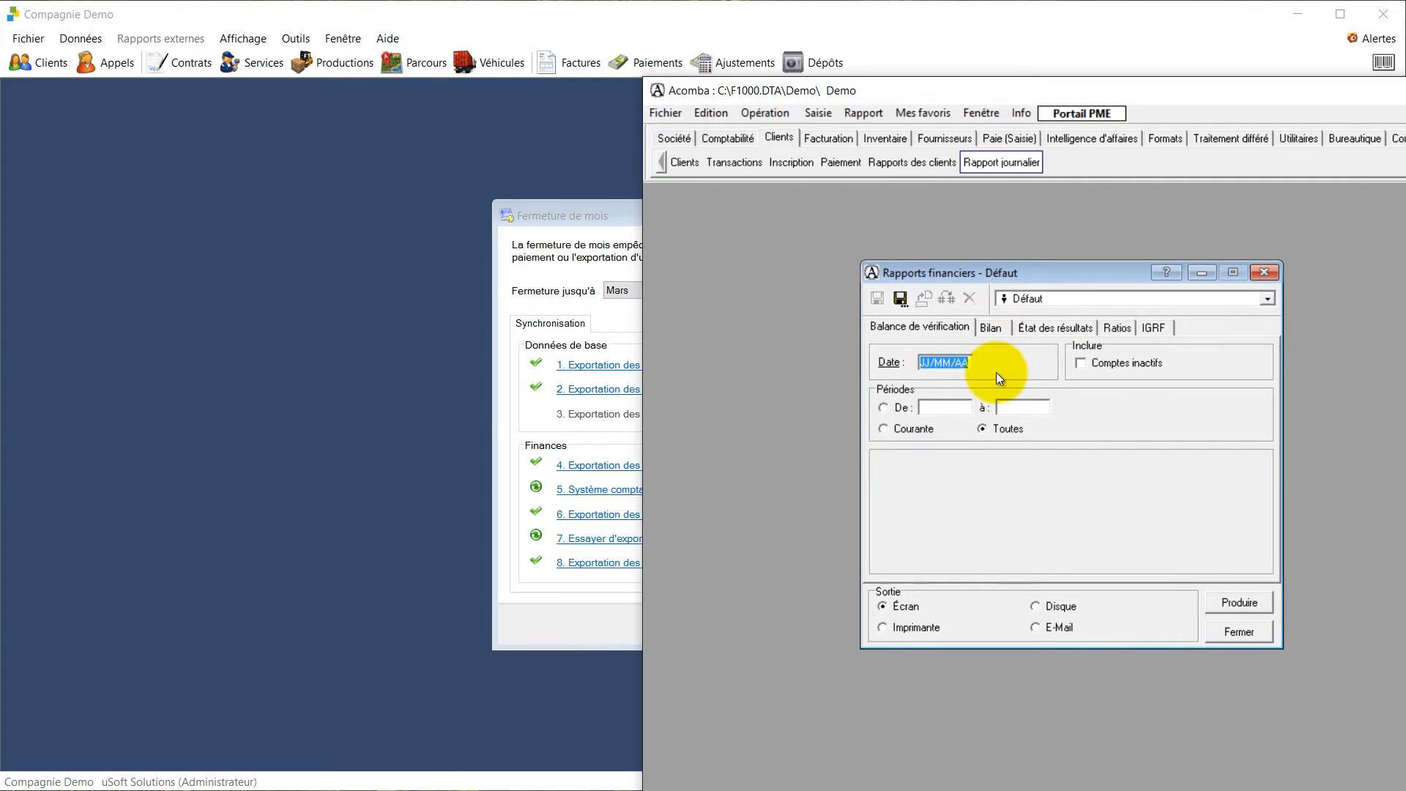
text(31/03/16)
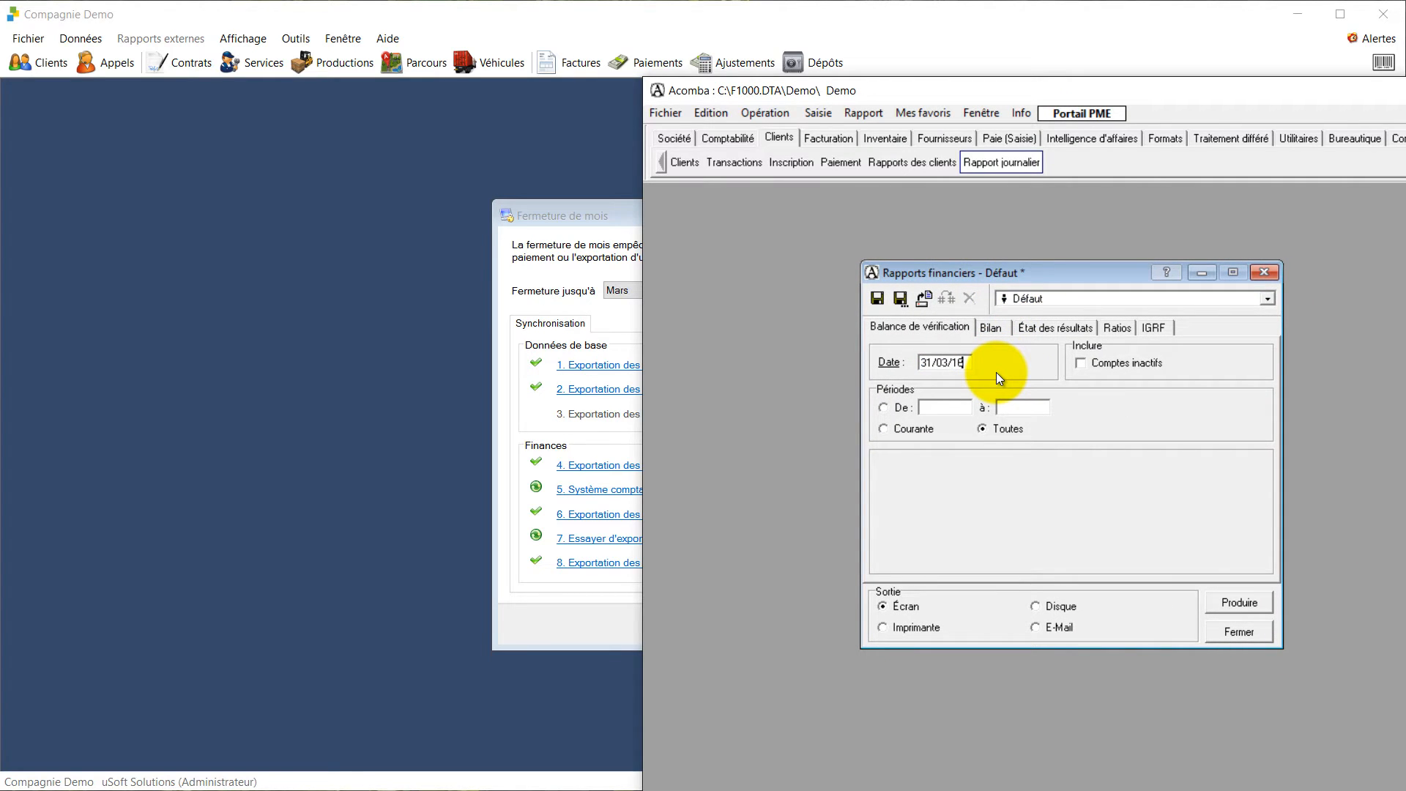
key(Tab)
click(1232, 593)
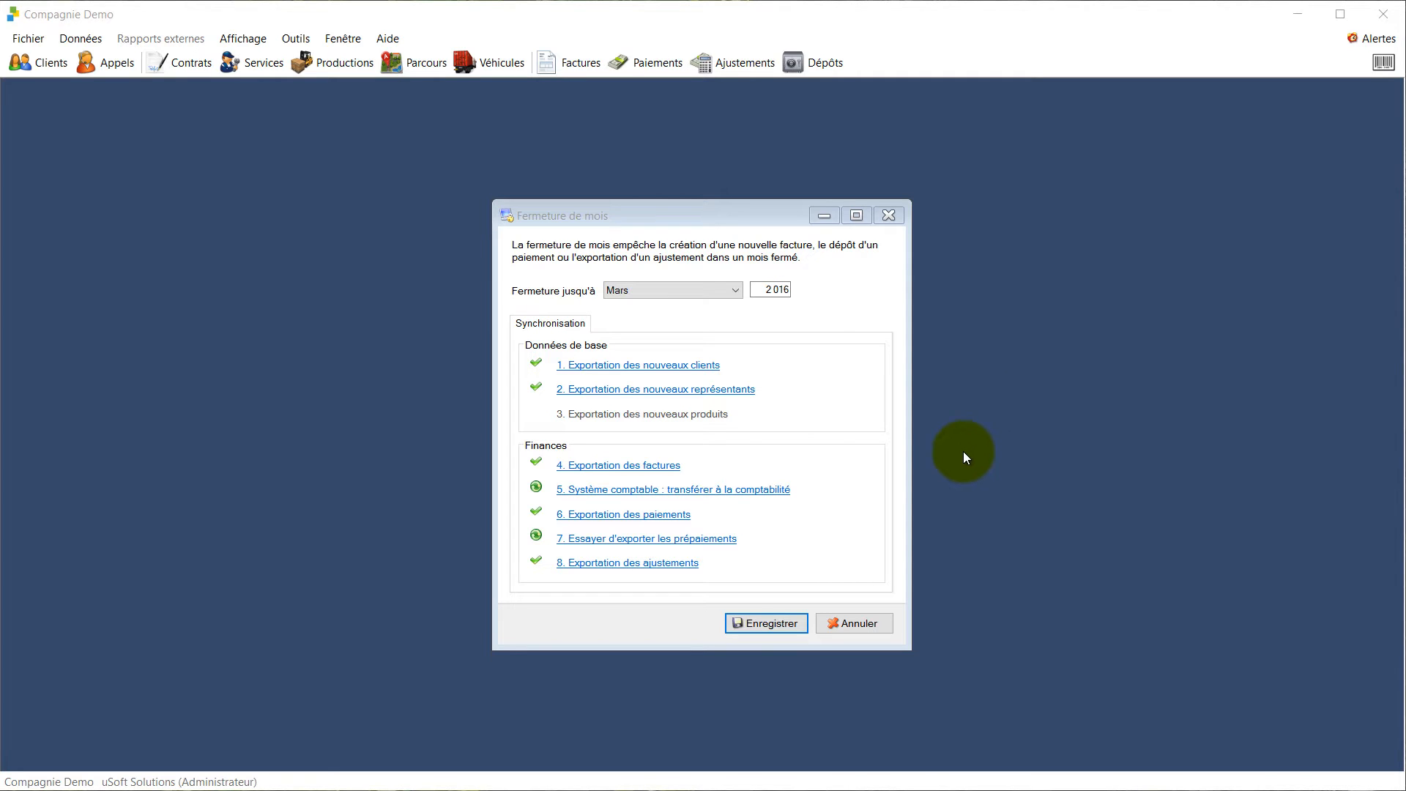
Close the month closing in uSoft and bill the temporary TP1 first-visit lawn treatment invoice, dated 3 March 2016
click(888, 215)
click(578, 62)
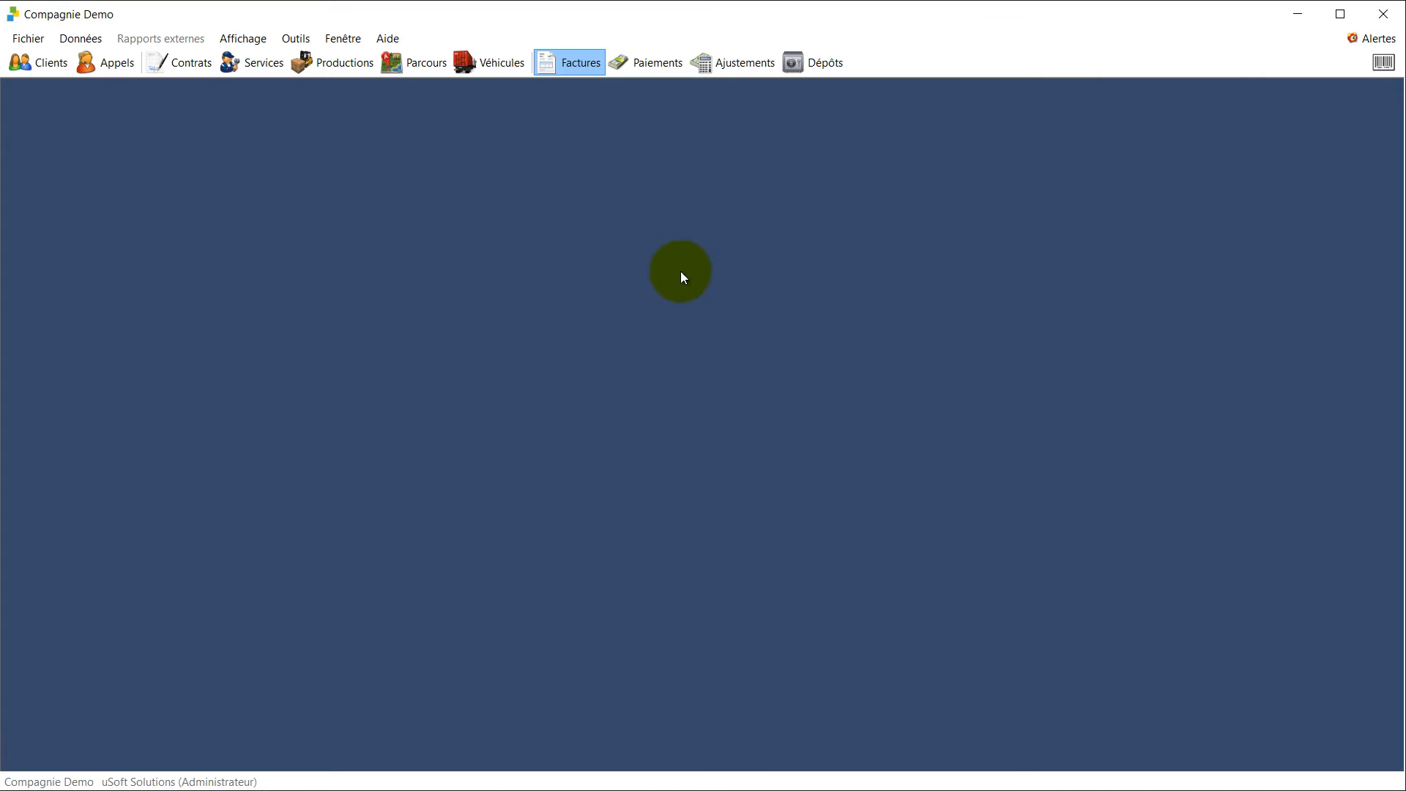
click(1181, 129)
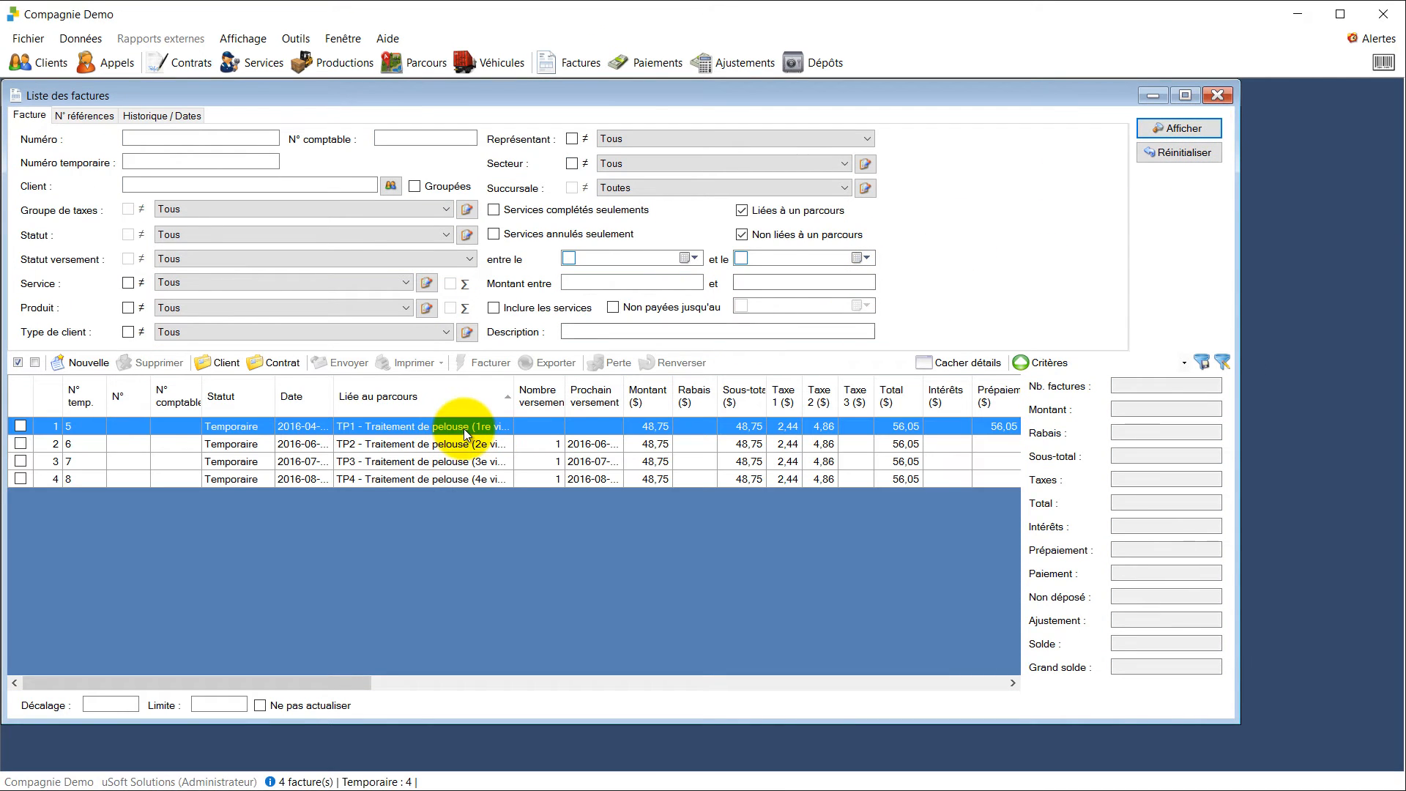
double_click(463, 427)
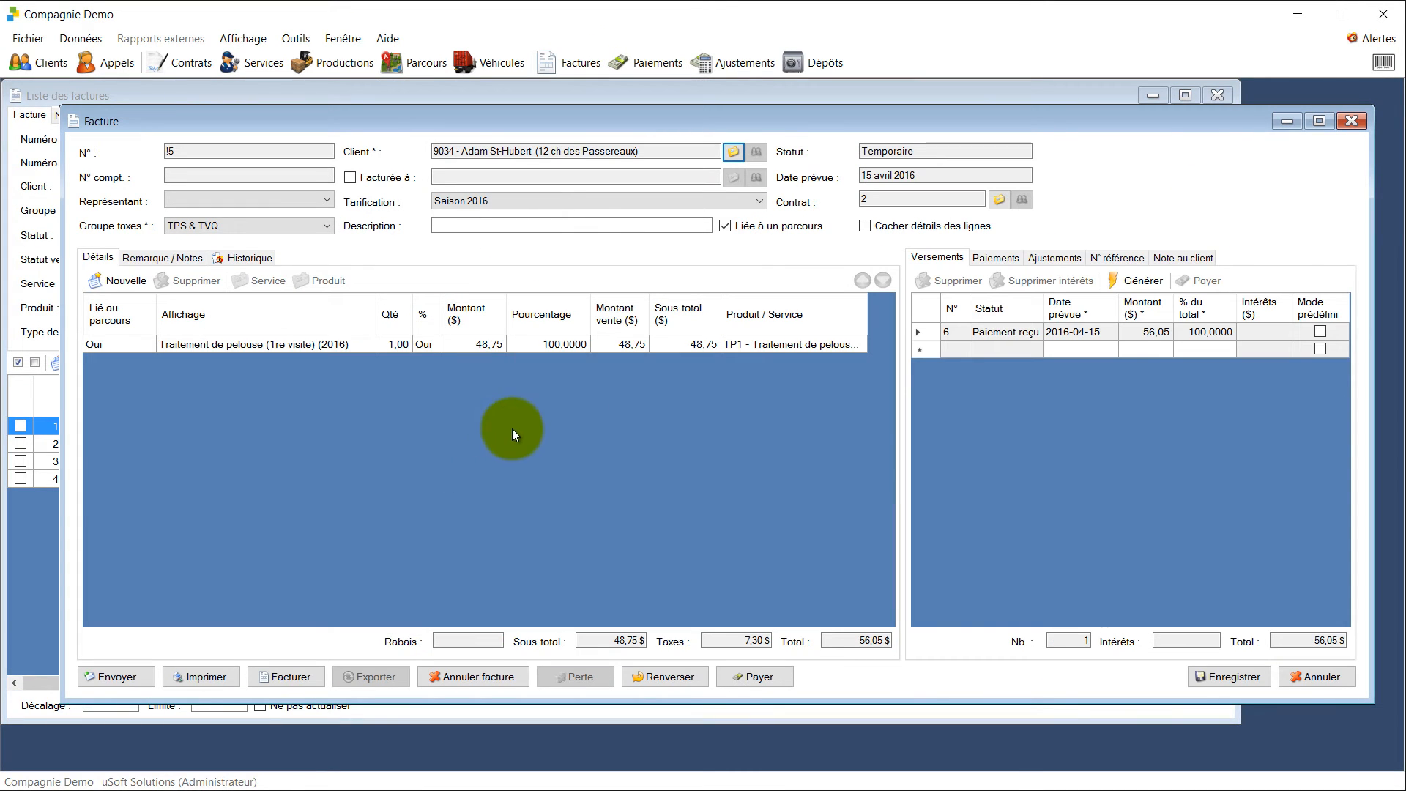
click(304, 676)
click(1003, 591)
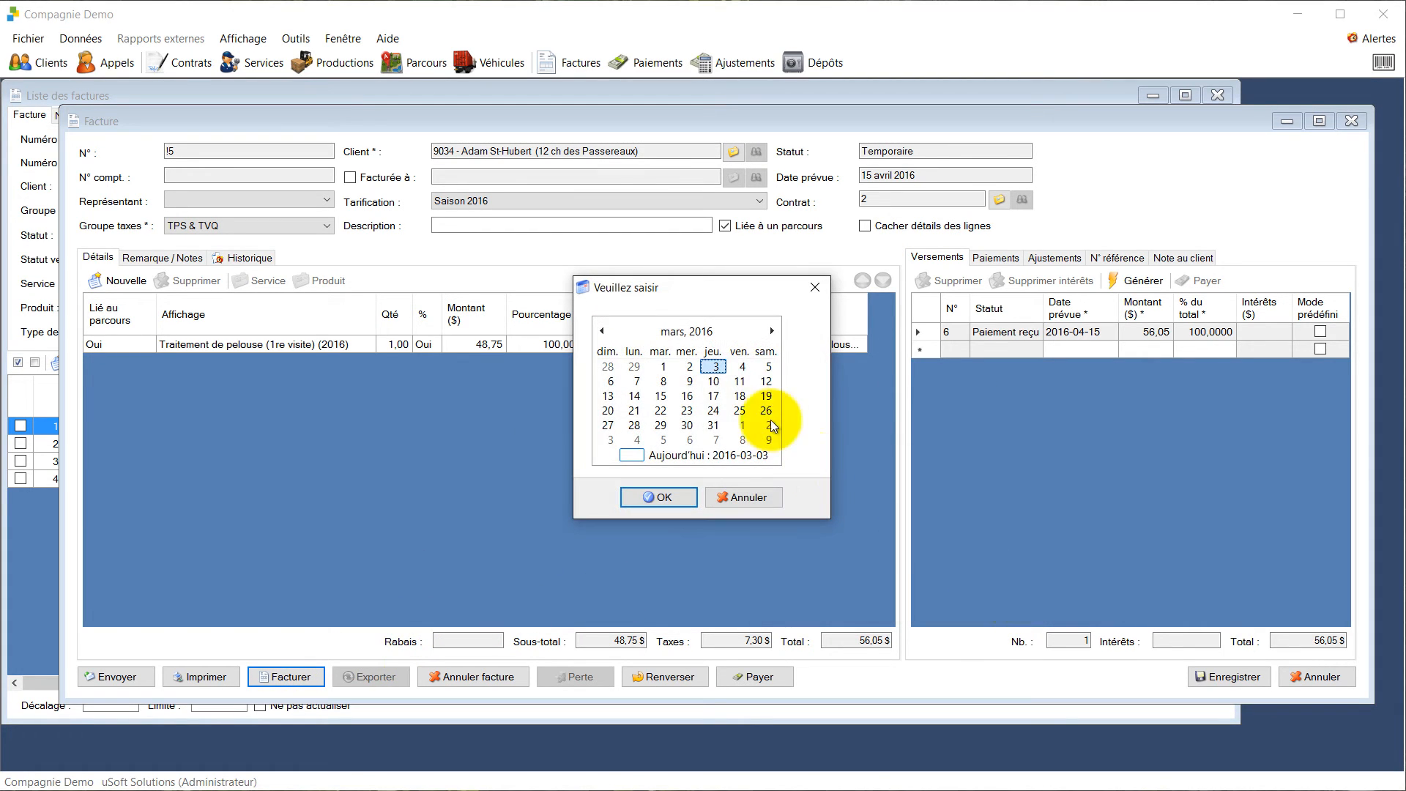
click(683, 498)
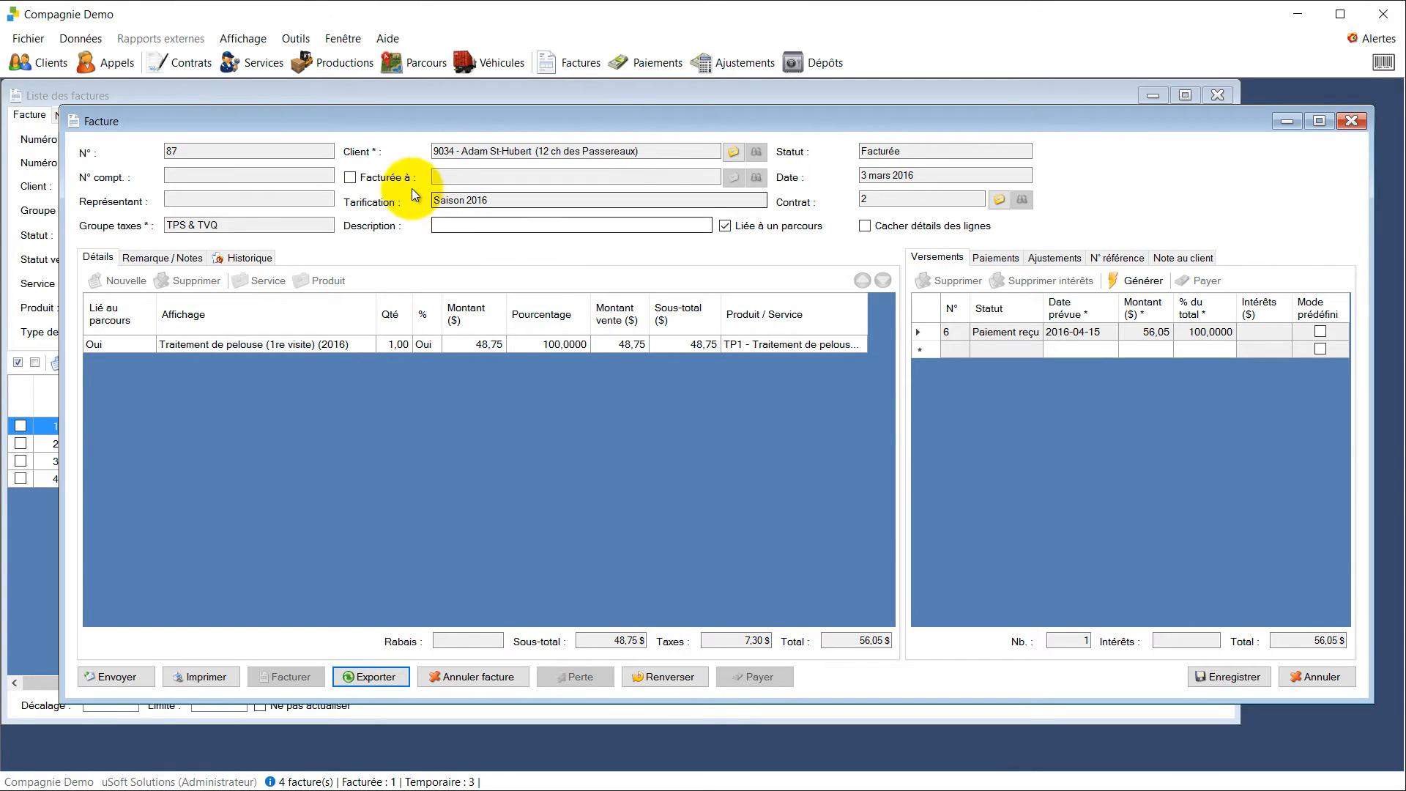
Close the invoice list and export the billed TP1 invoice to the accounting system
click(1218, 95)
click(380, 676)
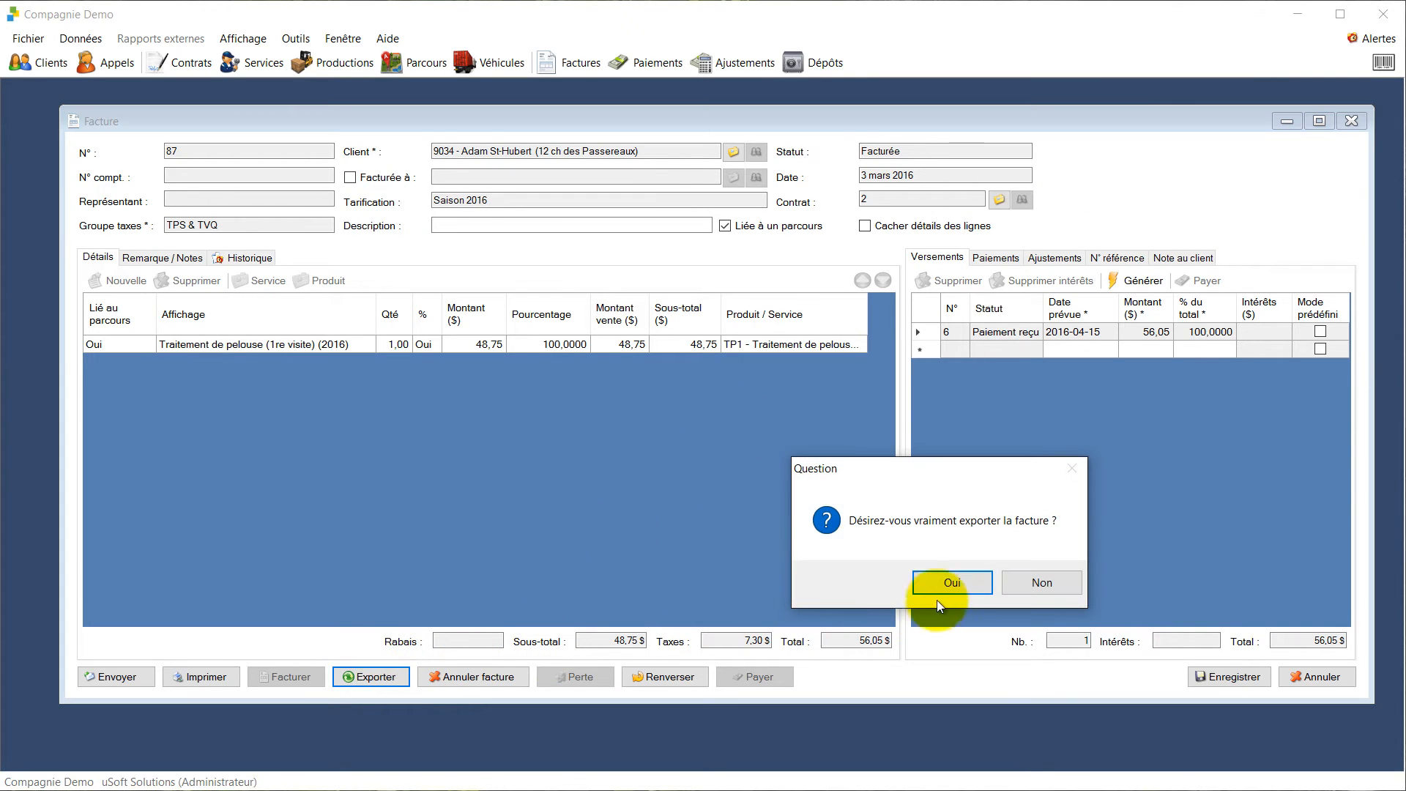
click(960, 582)
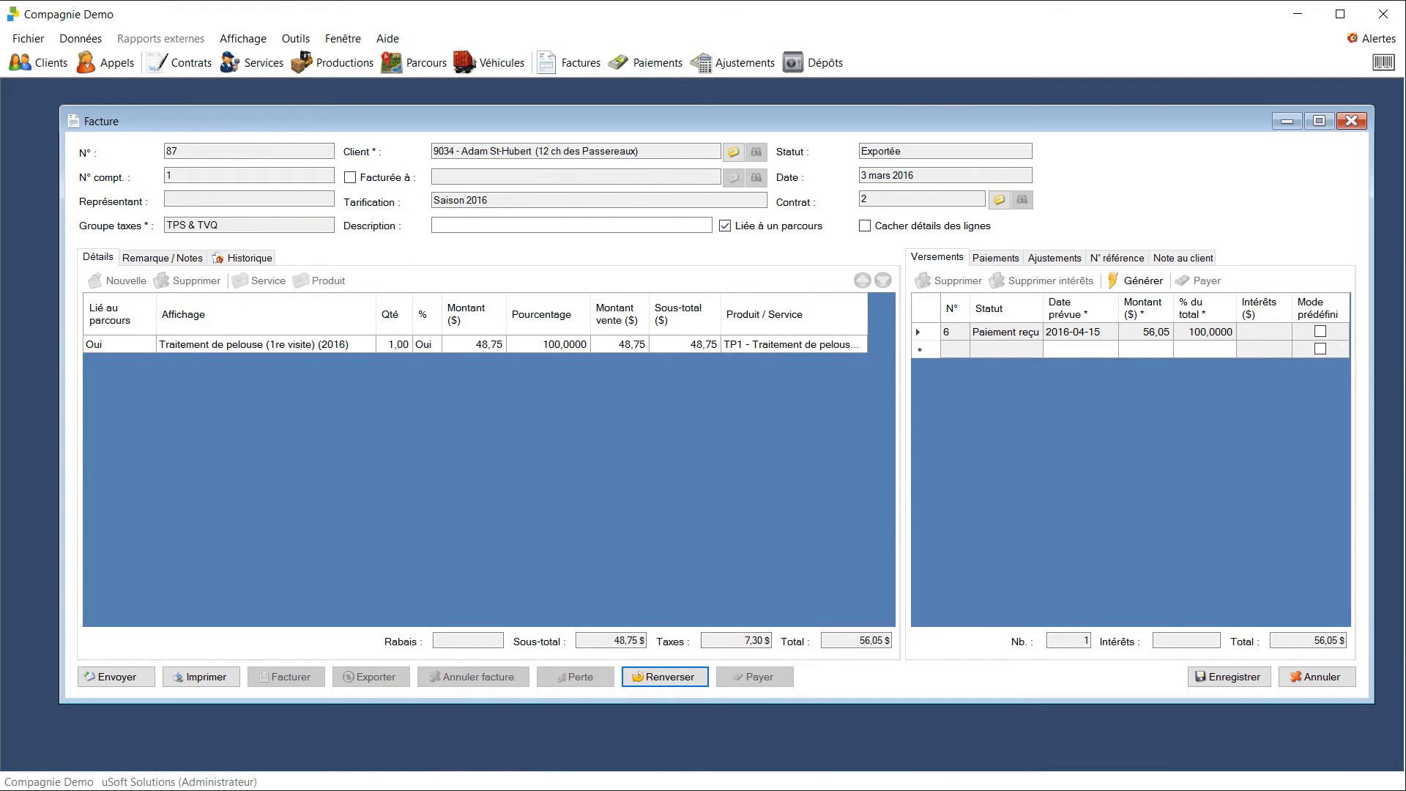
Switch to Acomba, open the exported invoice from the Facturation list to check its details, and close it
key(alt+Tab)
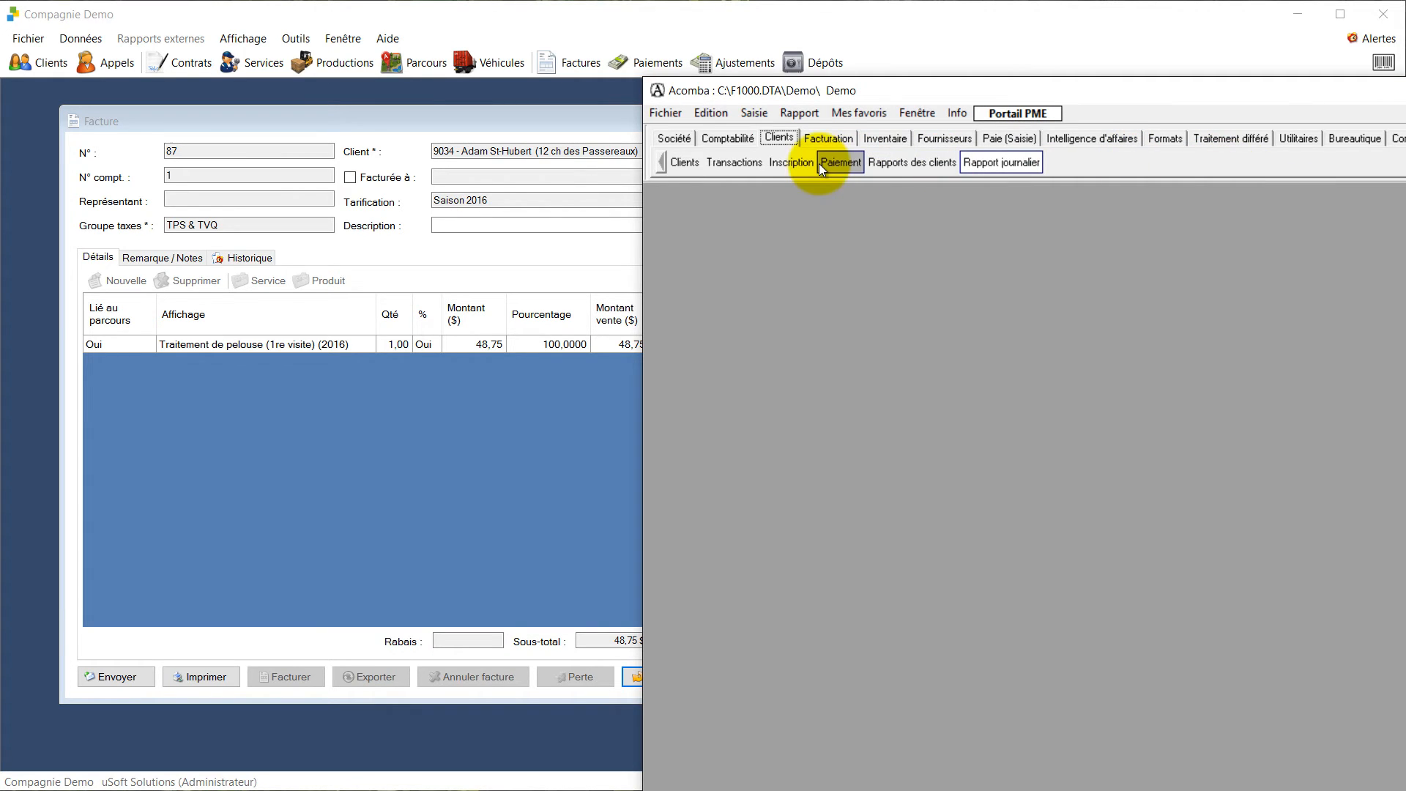
click(830, 141)
click(693, 162)
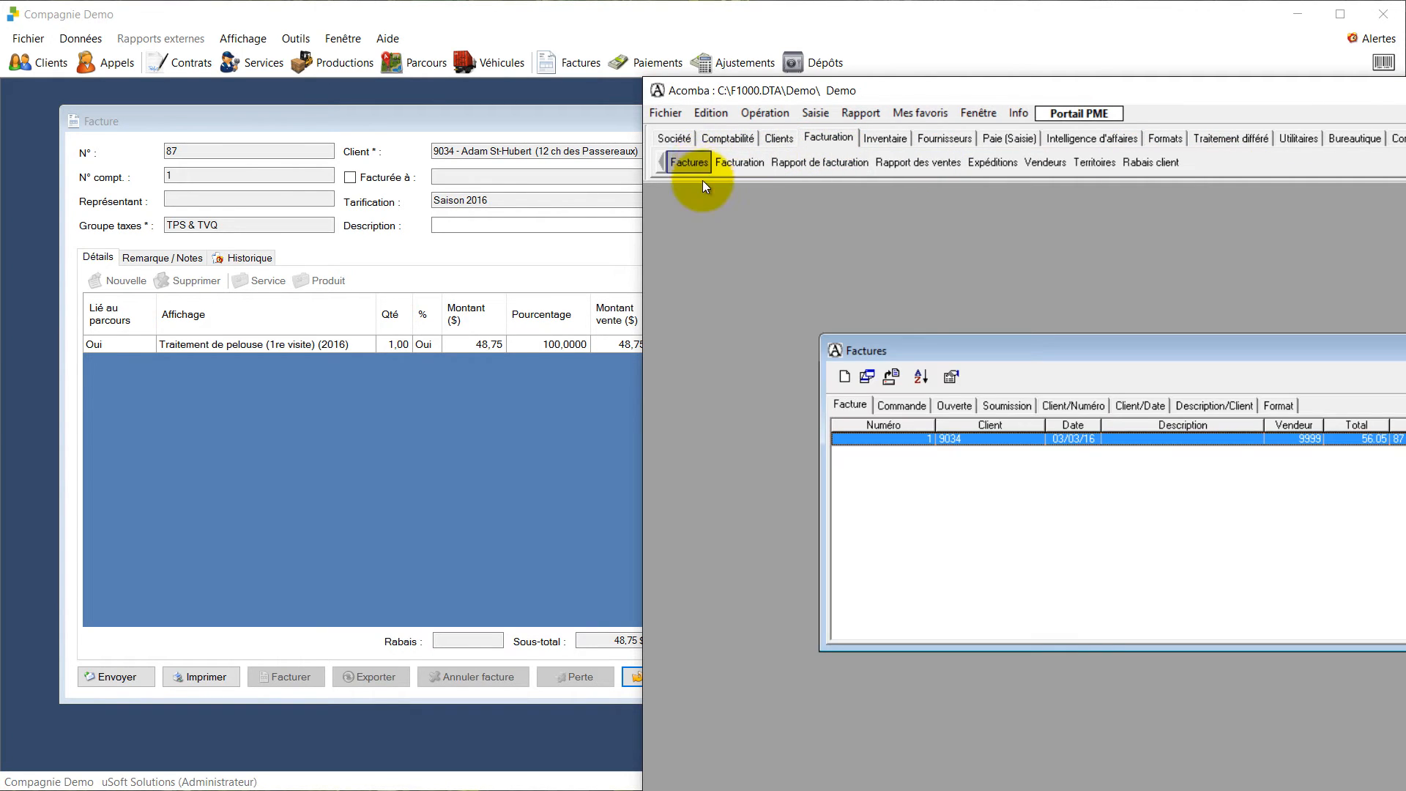
drag(1014, 358, 860, 256)
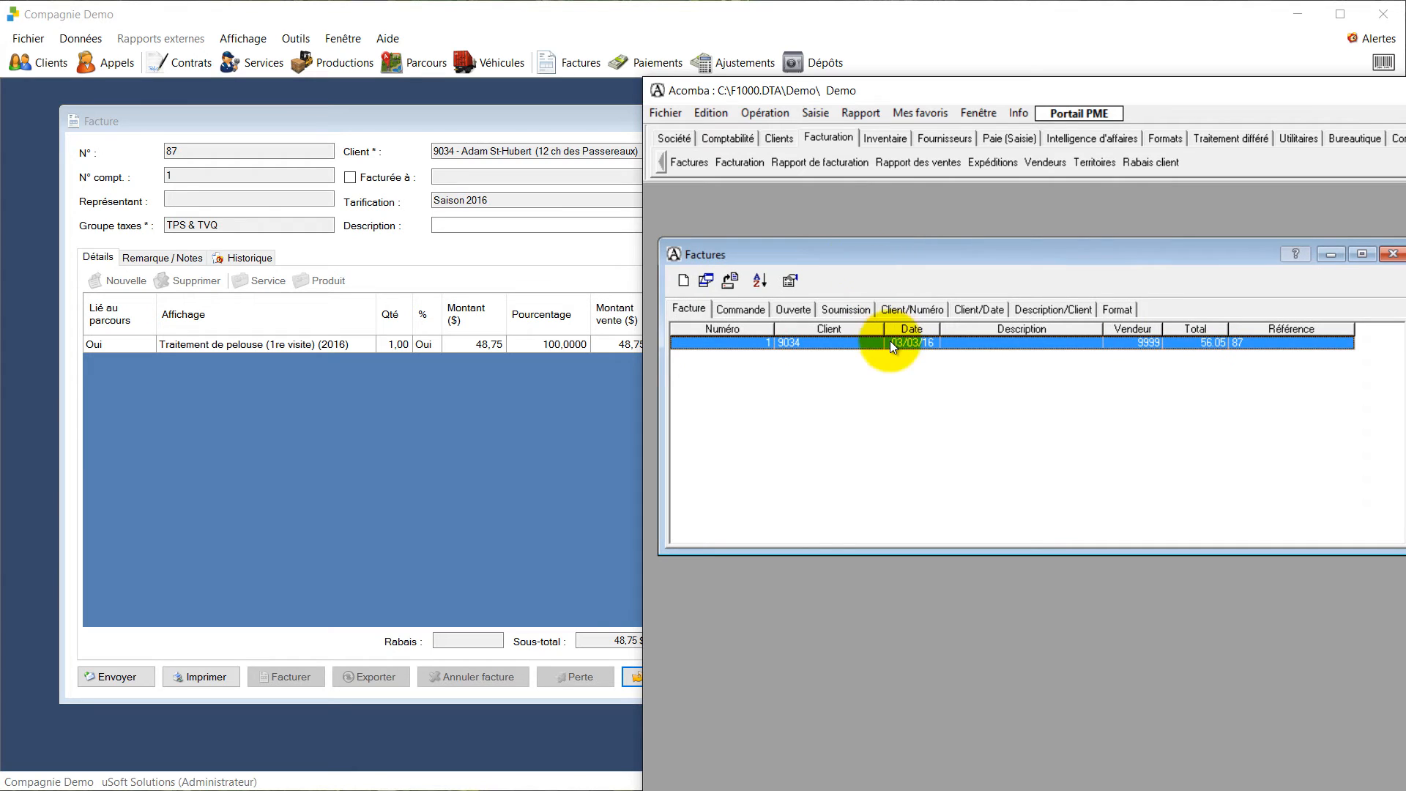
drag(975, 92, 513, 40)
double_click(460, 287)
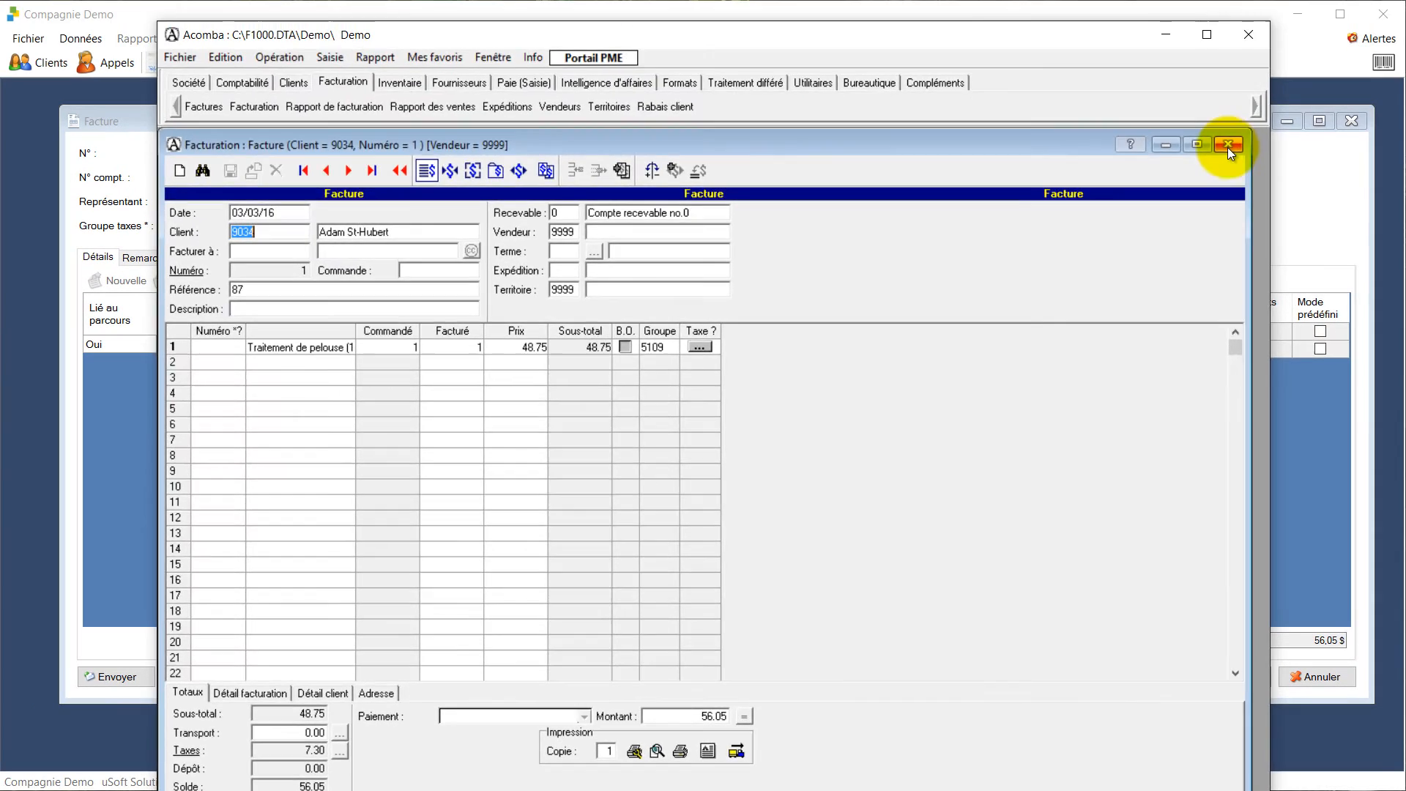
click(1228, 146)
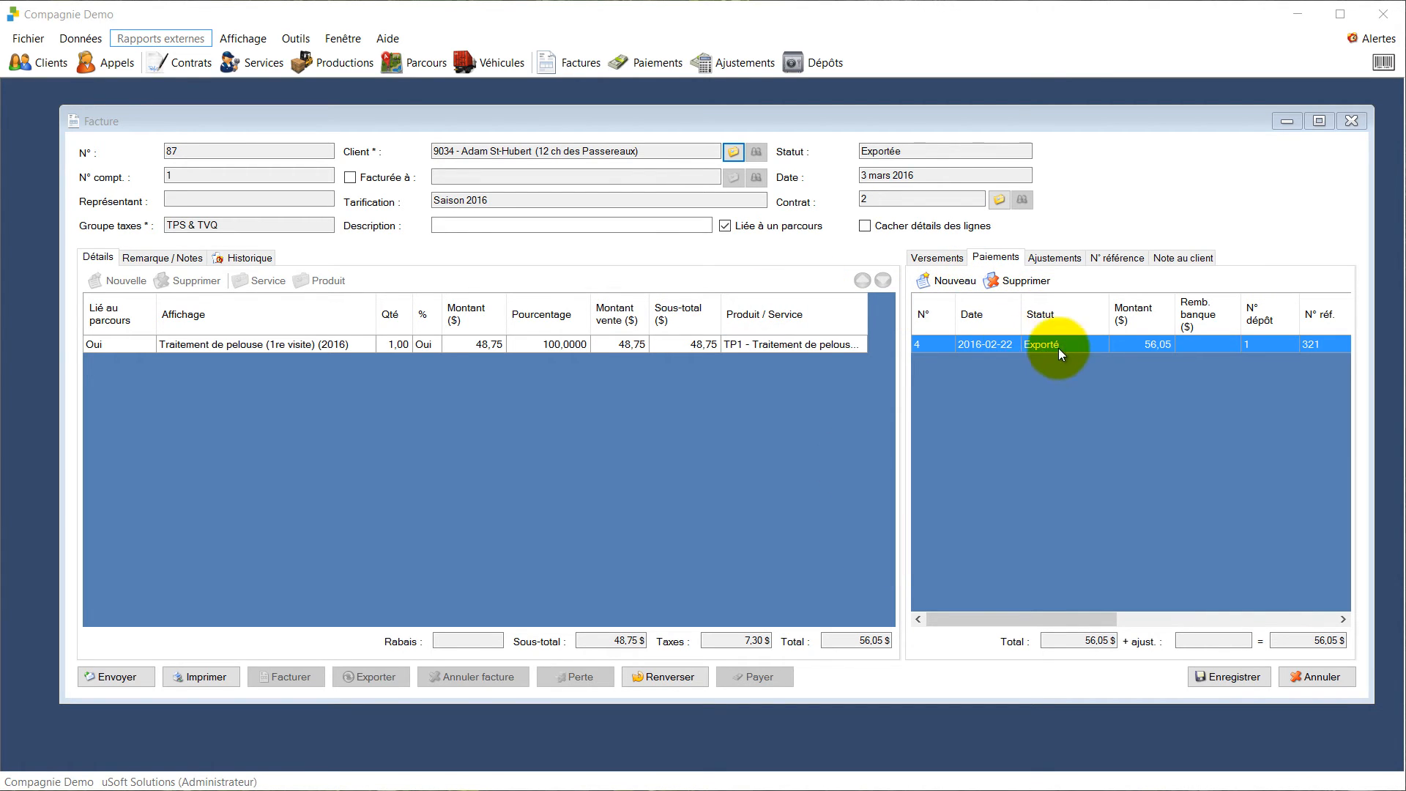
In uSoft, open the invoice's linked payment and examine its Historique entries with full dates and statuses, then close the payment
double_click(1025, 348)
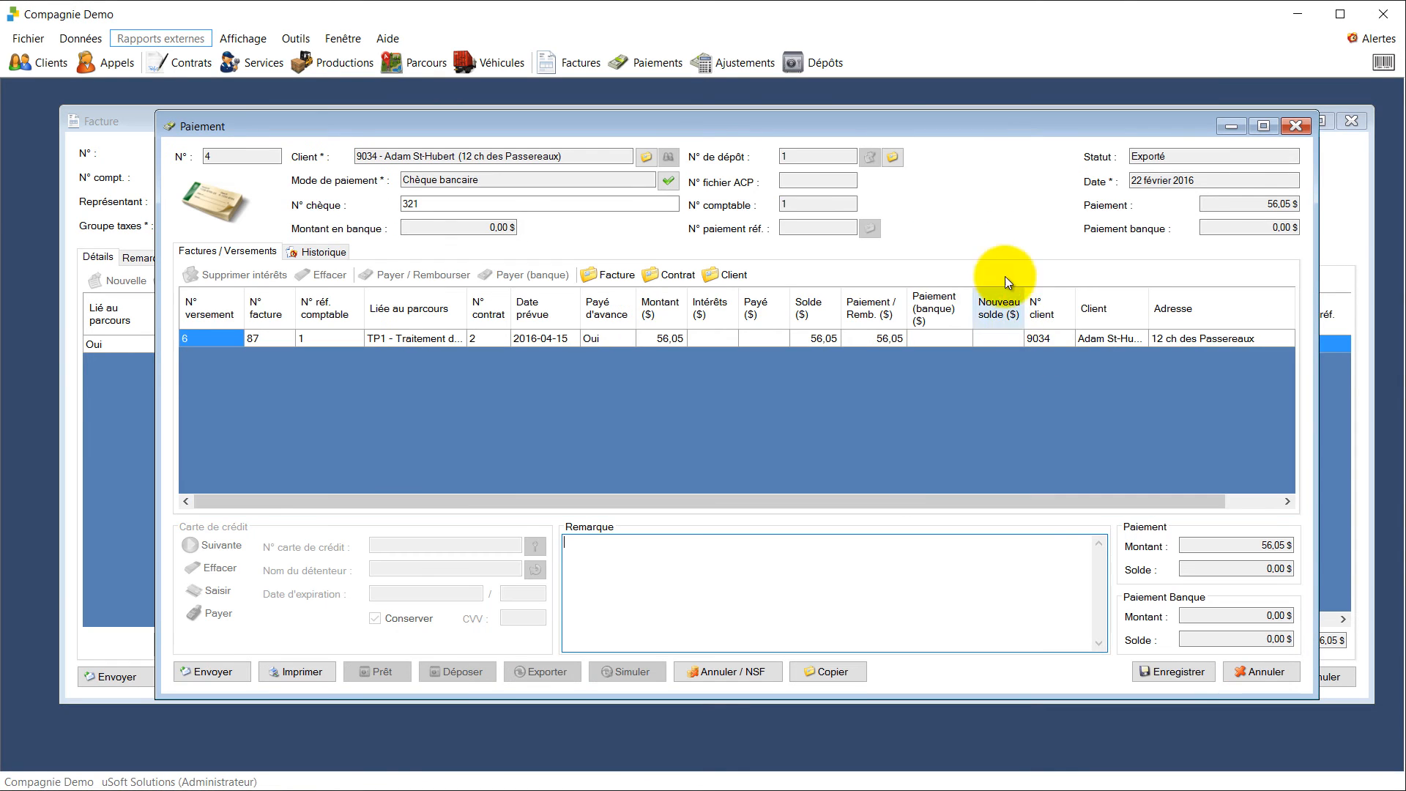
click(323, 252)
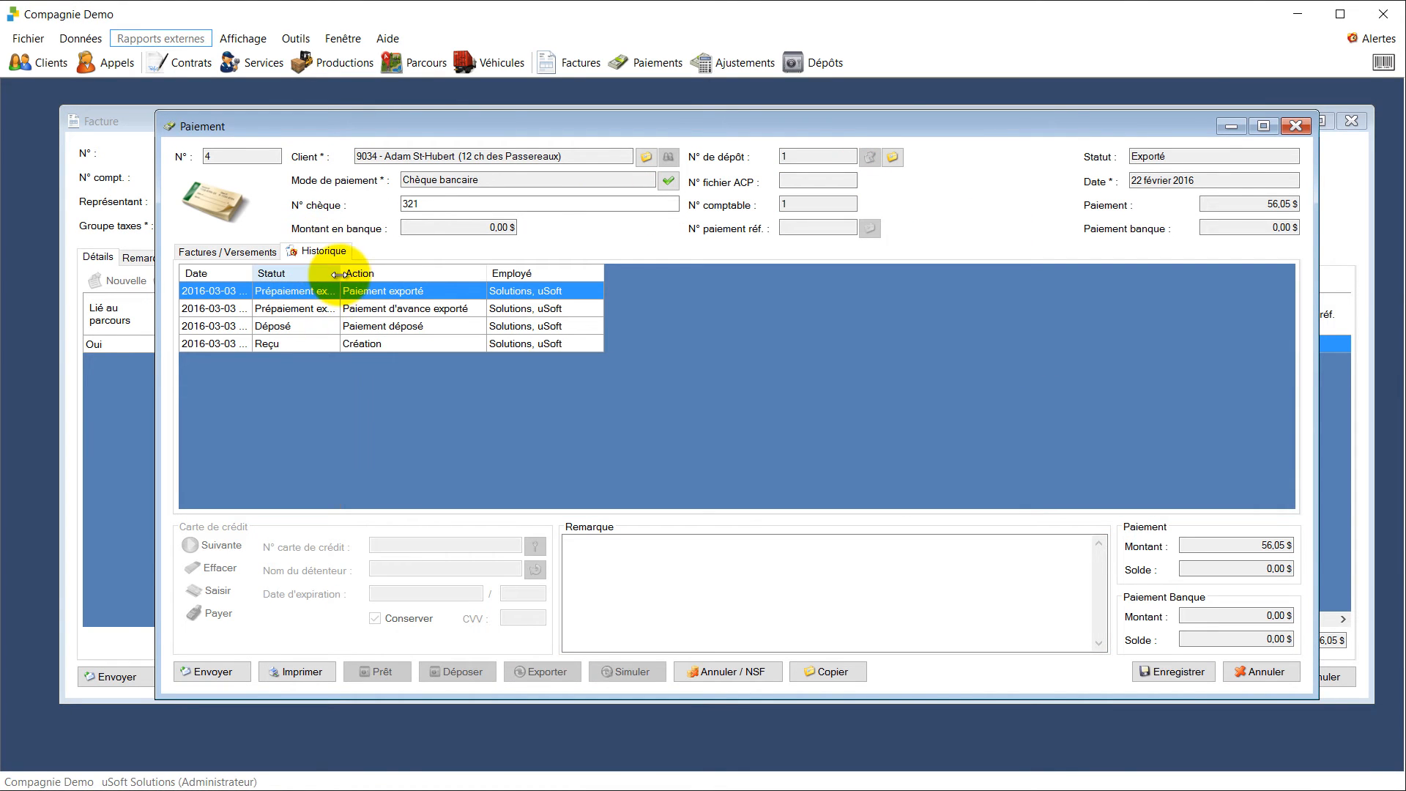
drag(339, 274, 396, 276)
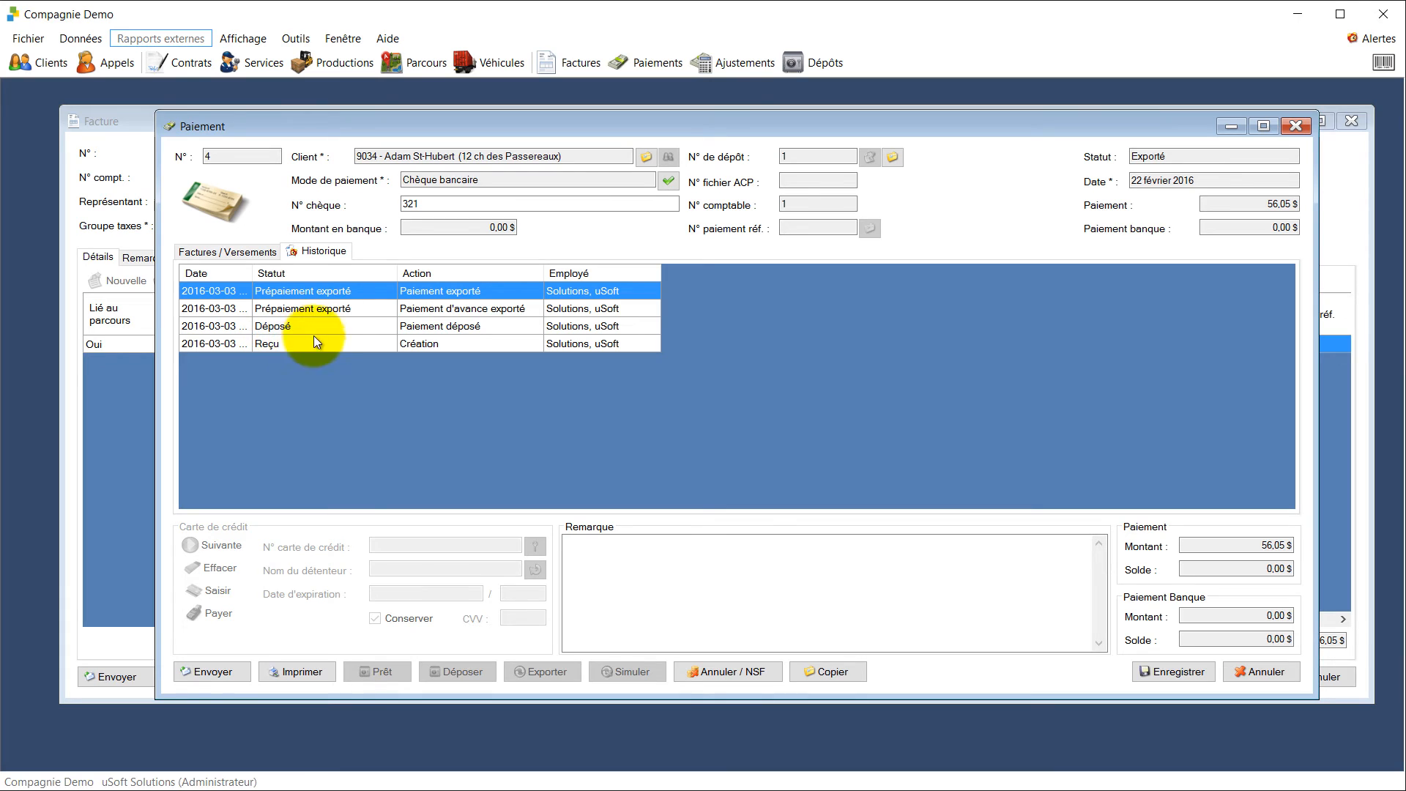
click(265, 349)
click(293, 324)
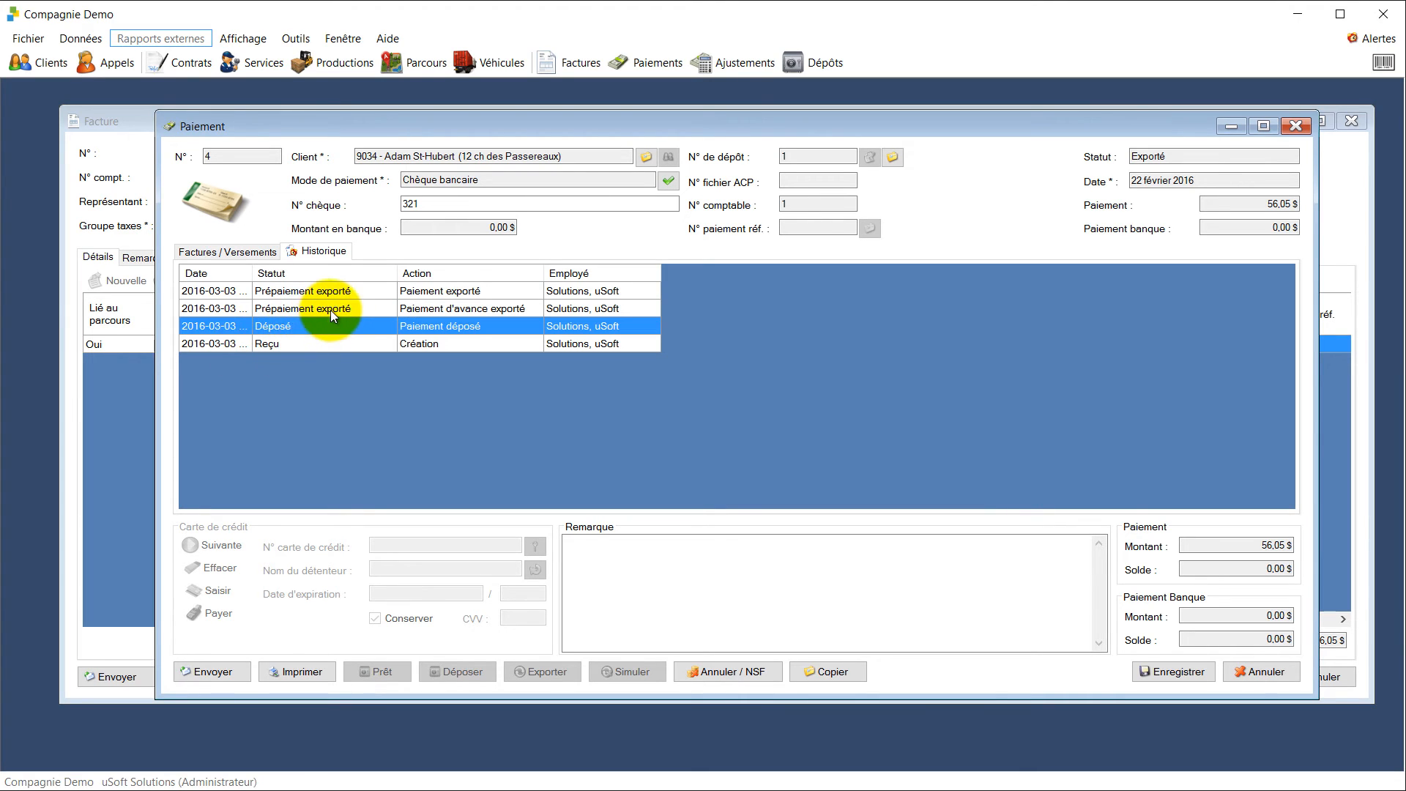
click(331, 310)
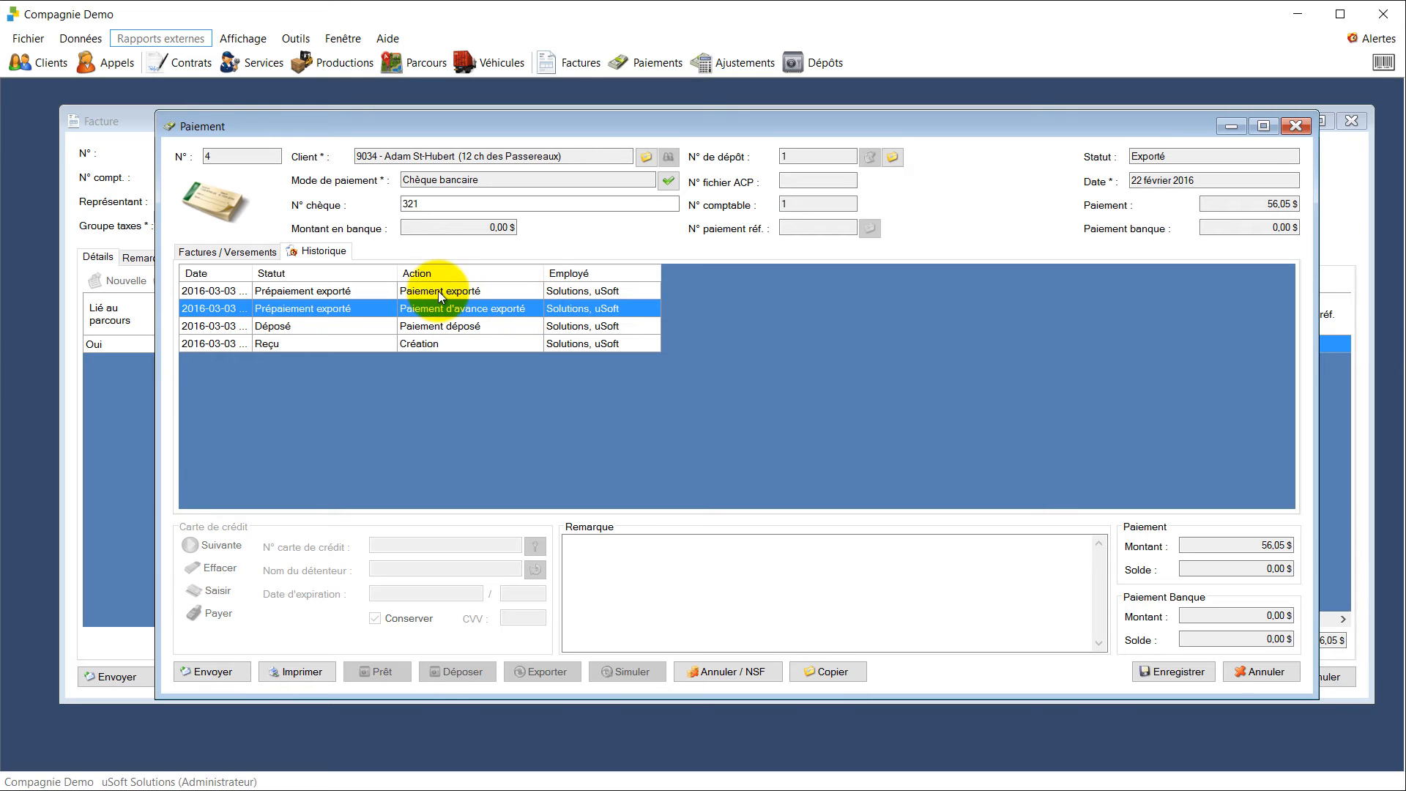
click(410, 293)
double_click(252, 274)
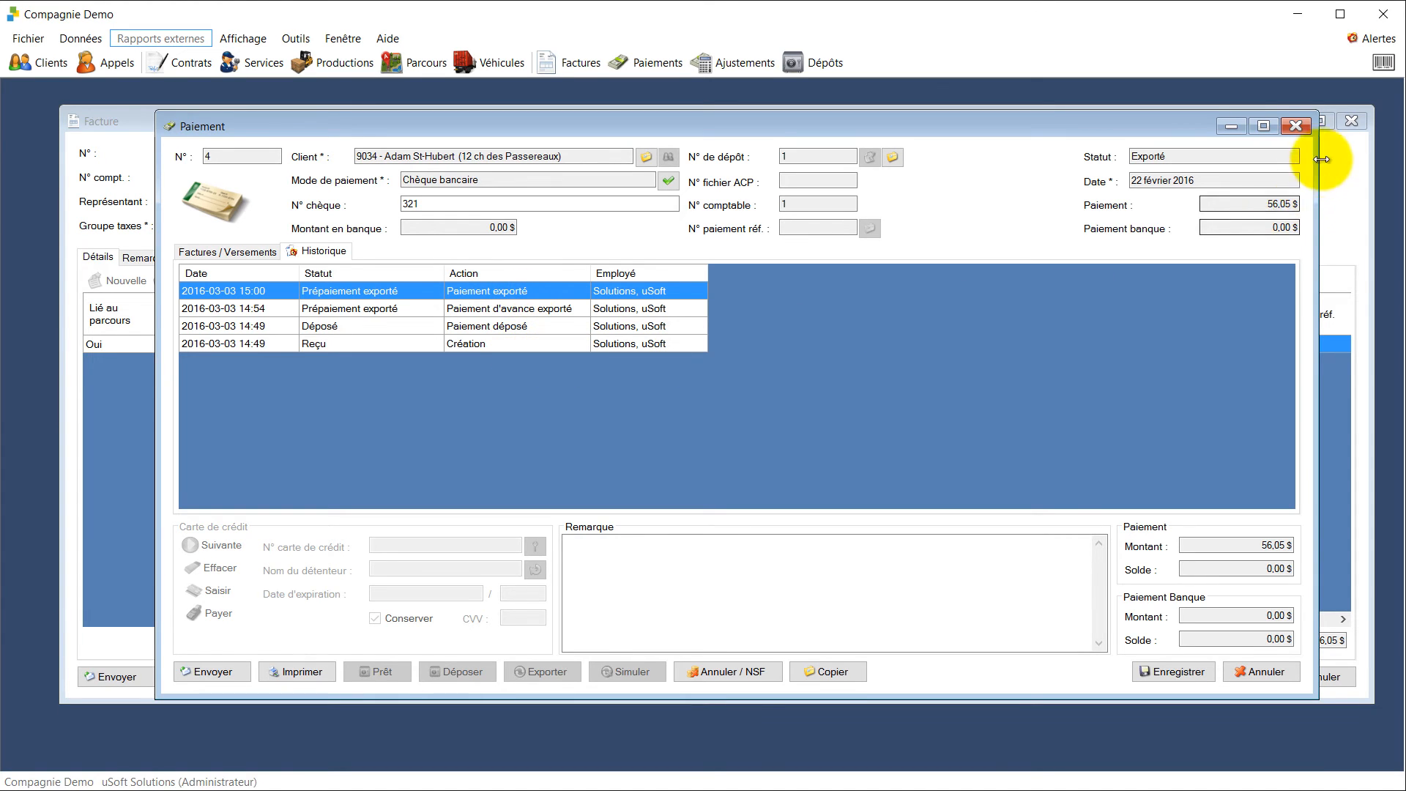
click(1296, 126)
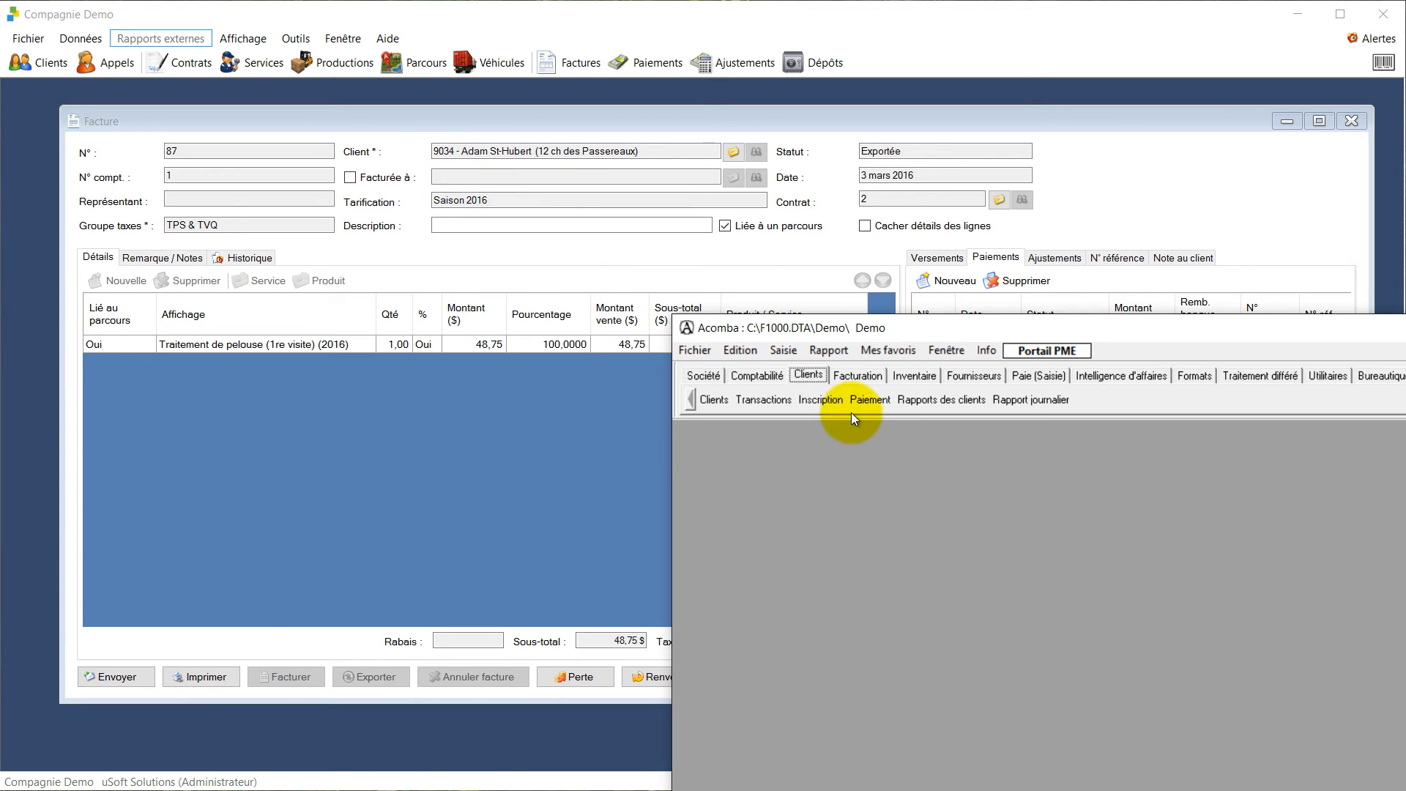
Switch to Acomba, open the invoiced client's transactions, compare the listed invoice with the uSoft total, and close the invoice list
drag(811, 334, 684, 116)
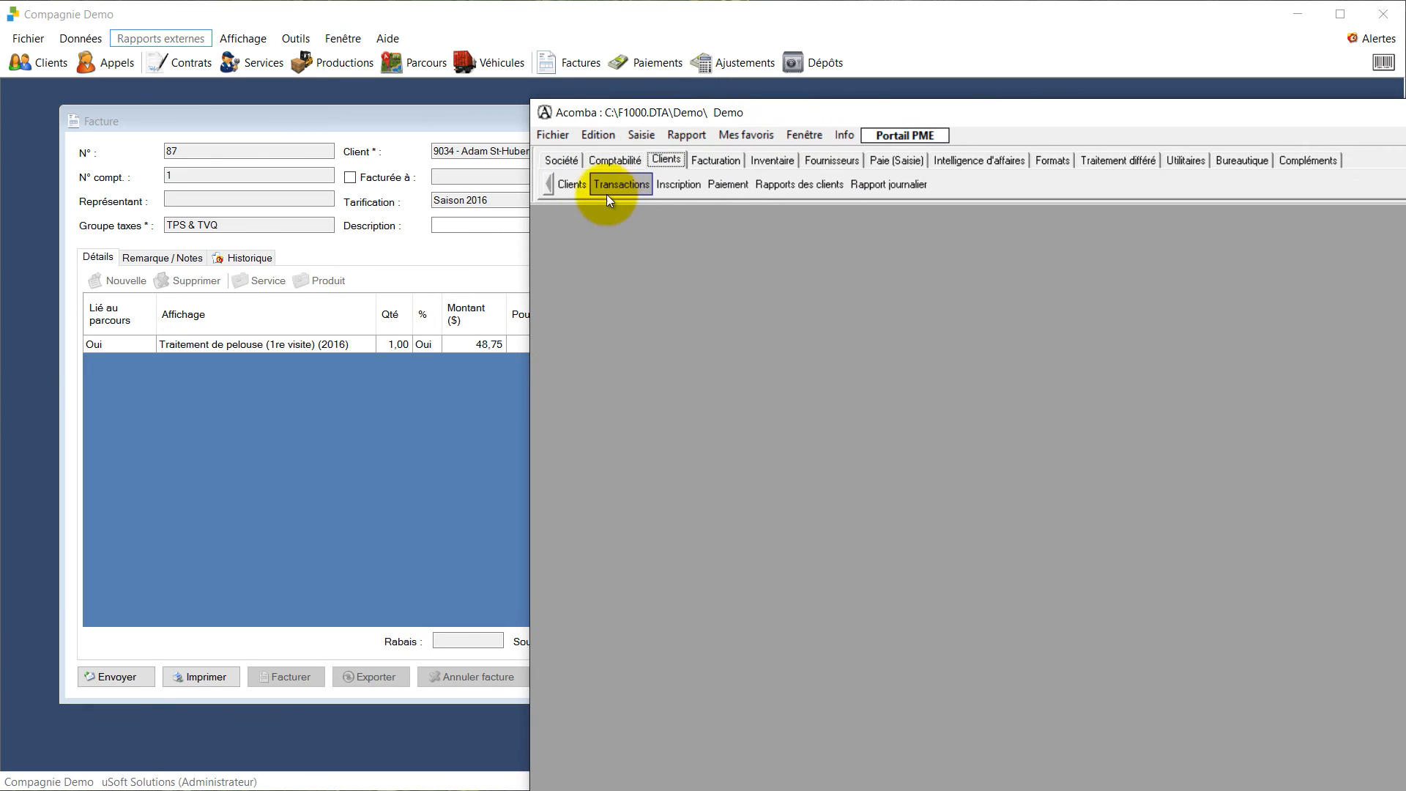
click(608, 185)
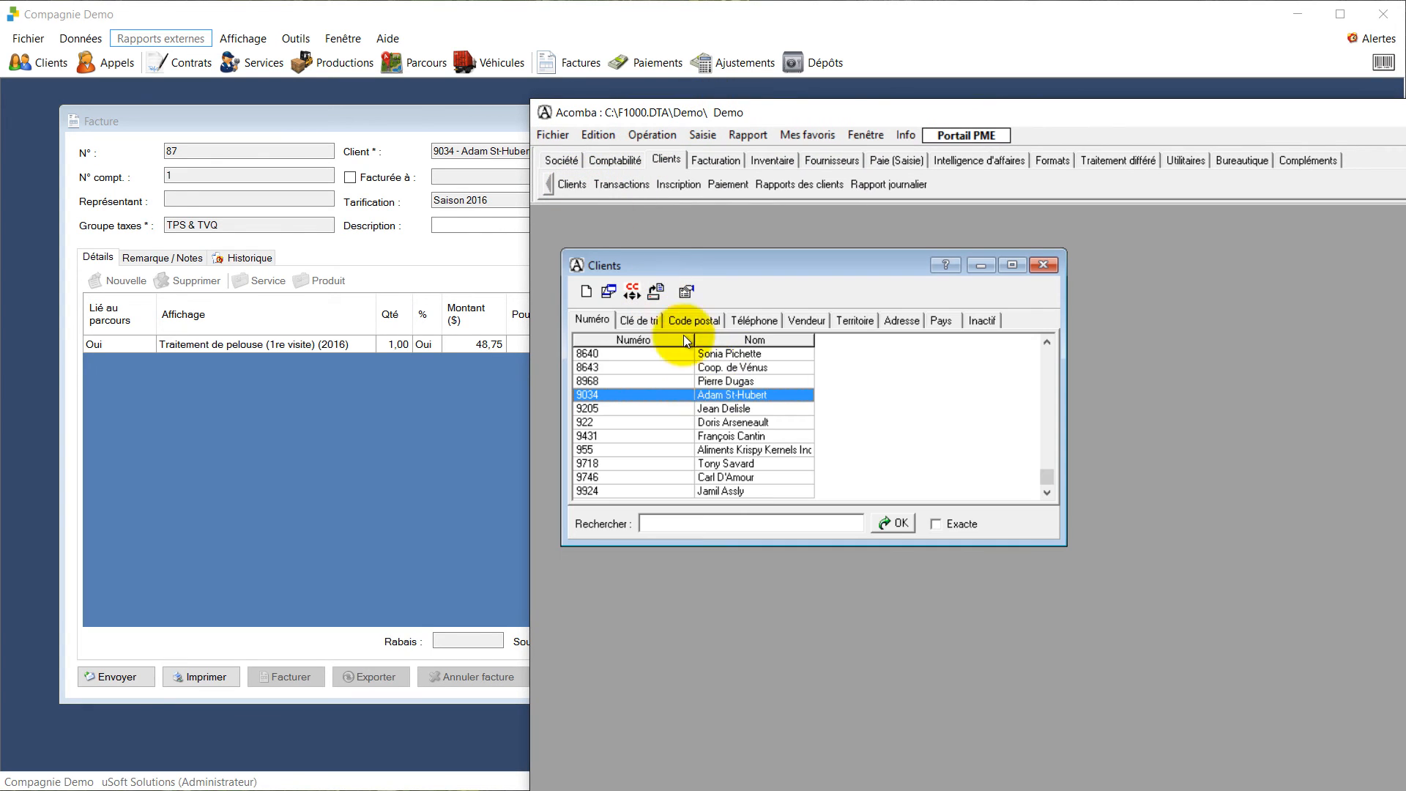
double_click(655, 396)
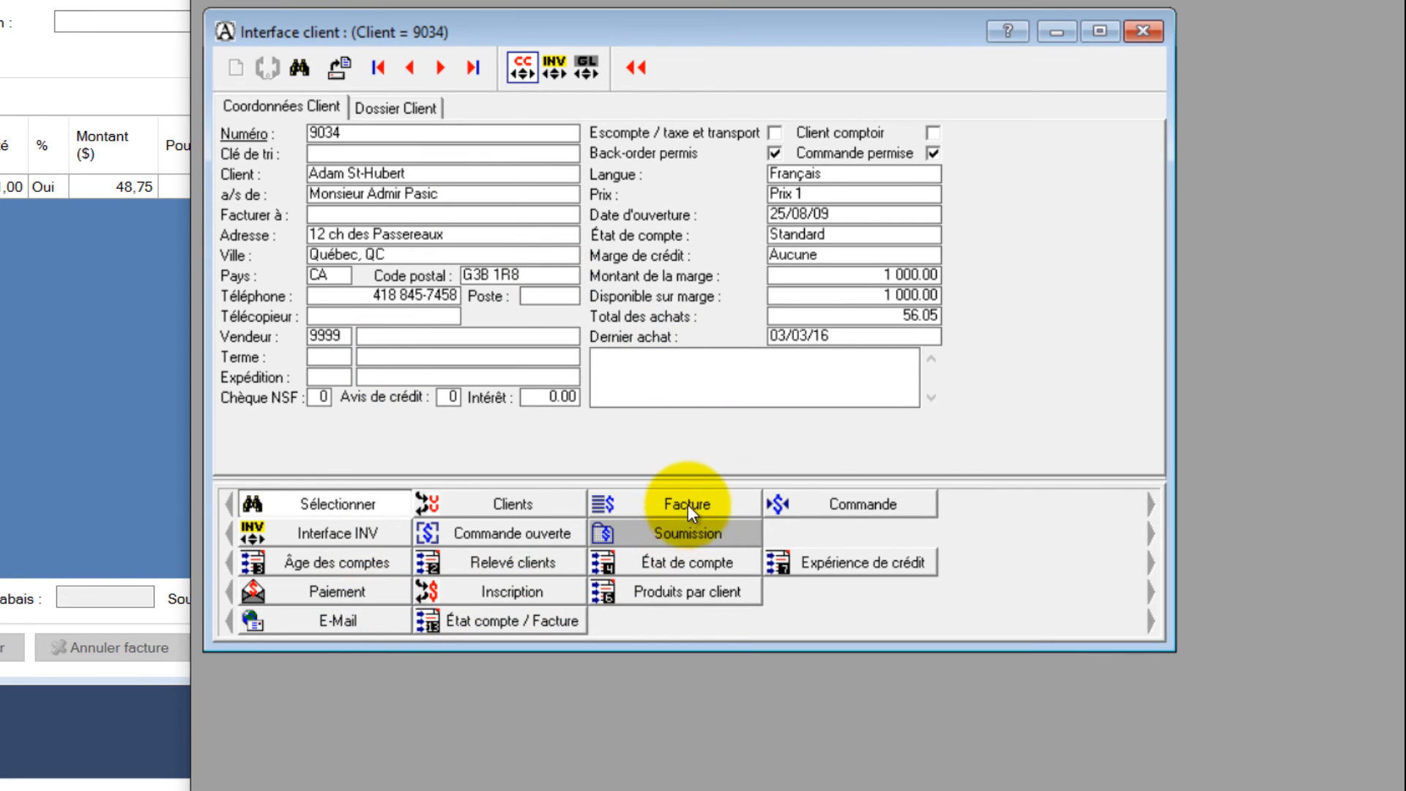
click(688, 504)
click(652, 213)
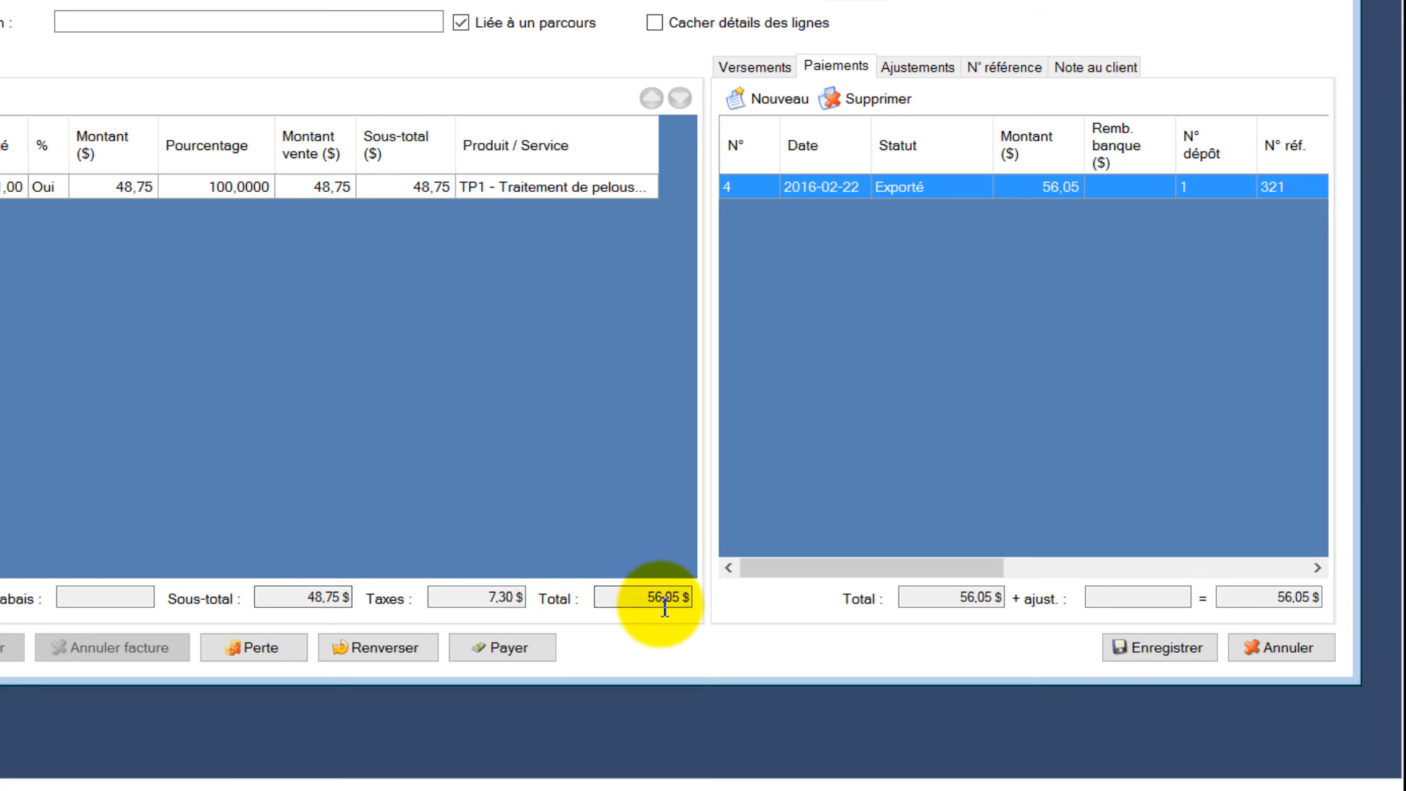
key(alt+Tab)
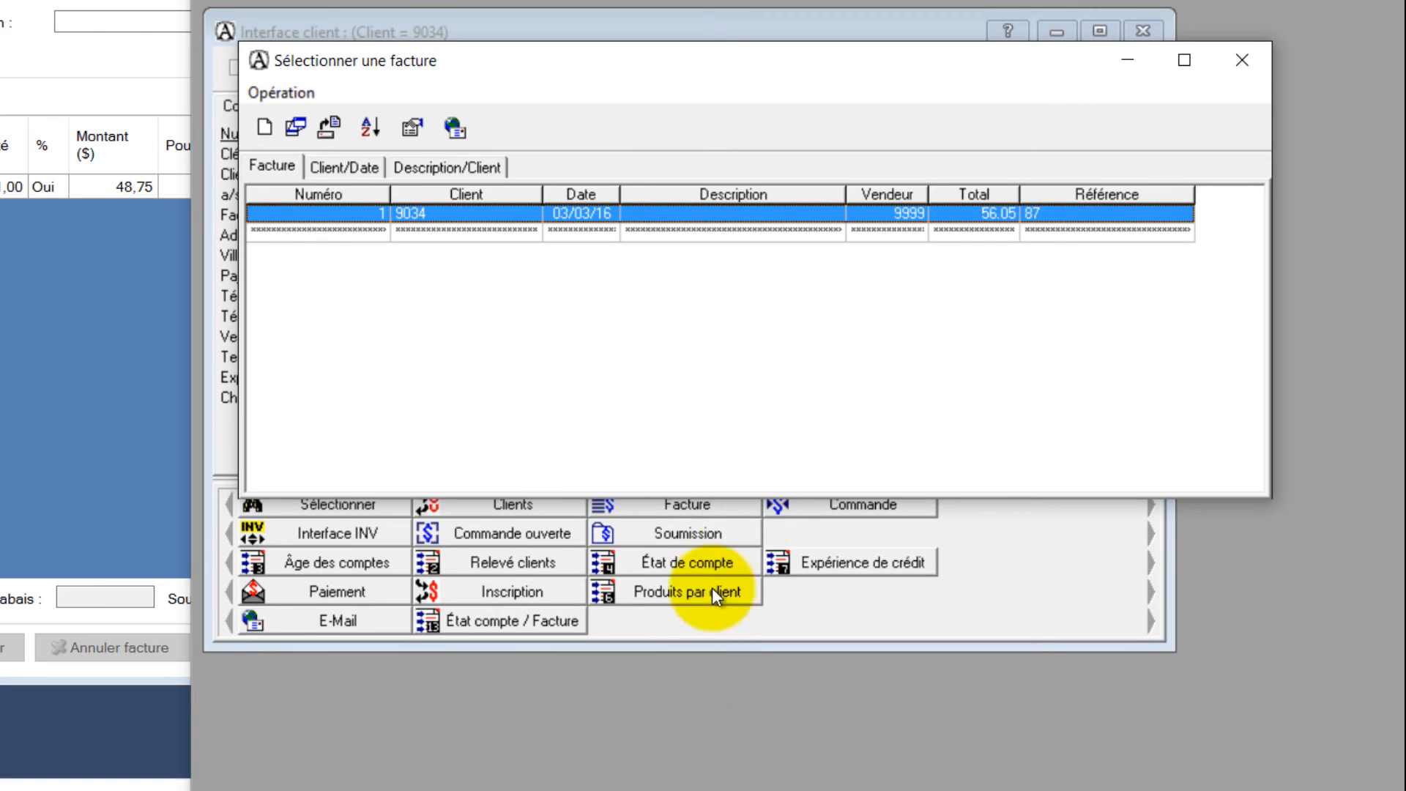
click(1221, 77)
Open the client's payment dated 03/03/16 in Acomba and check that it is applied to the invoice
click(348, 586)
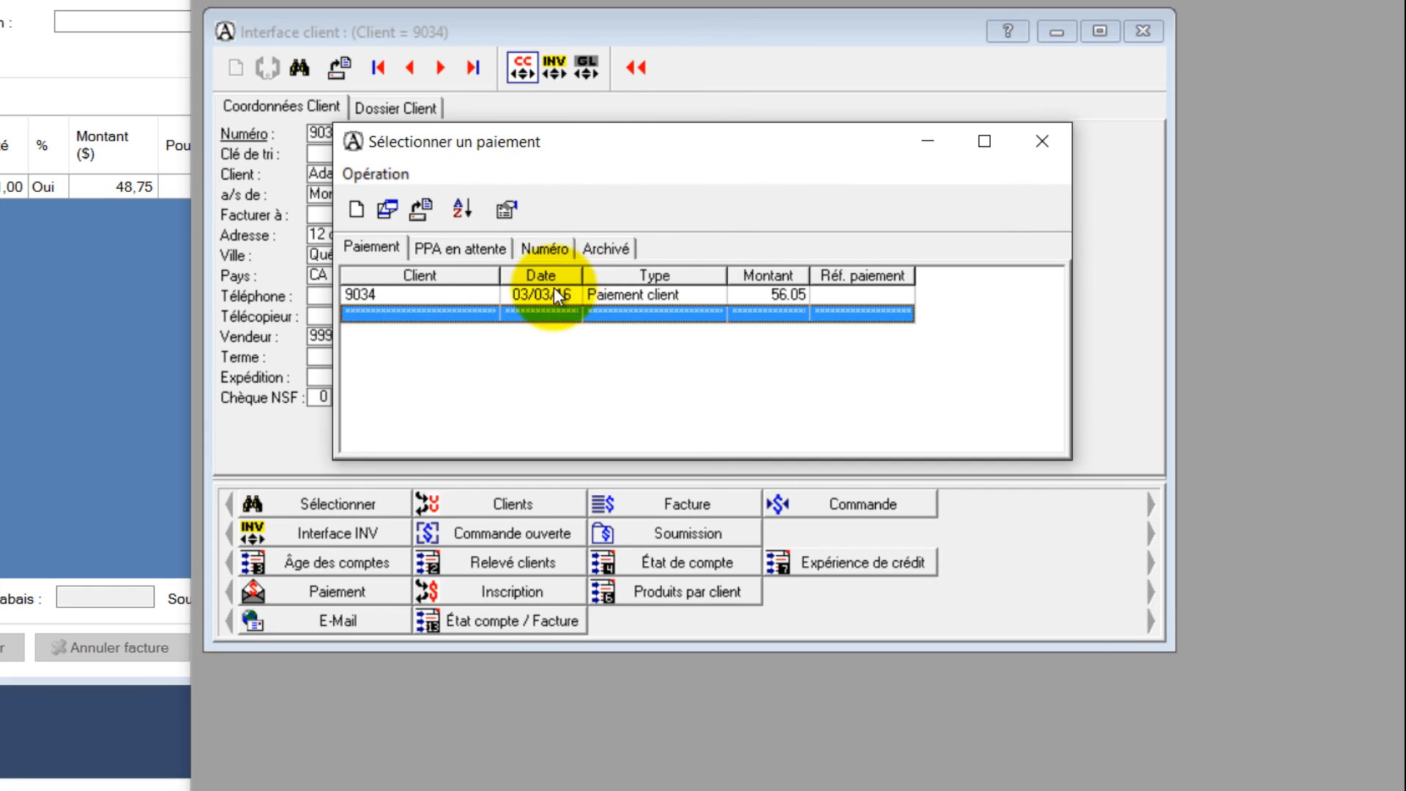
click(556, 293)
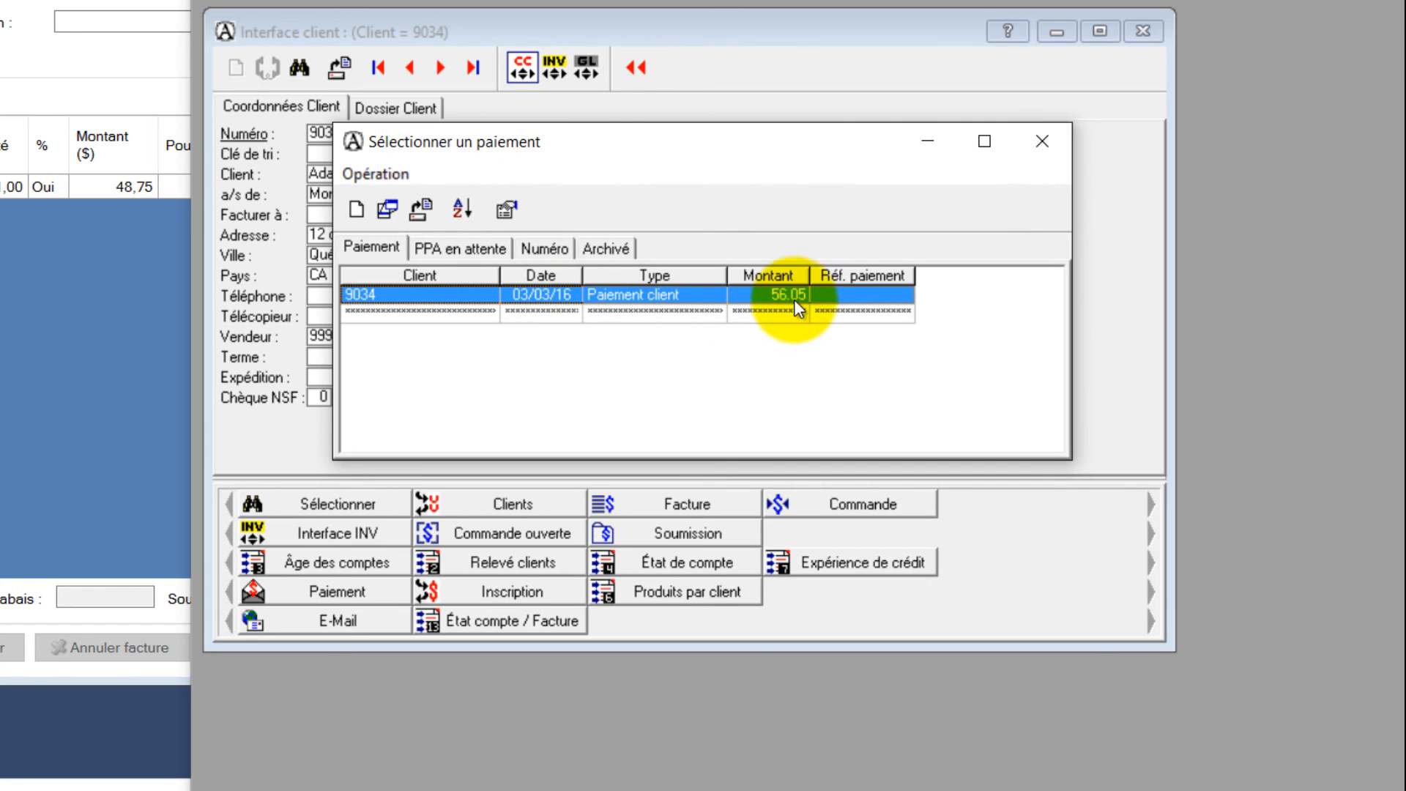
double_click(771, 295)
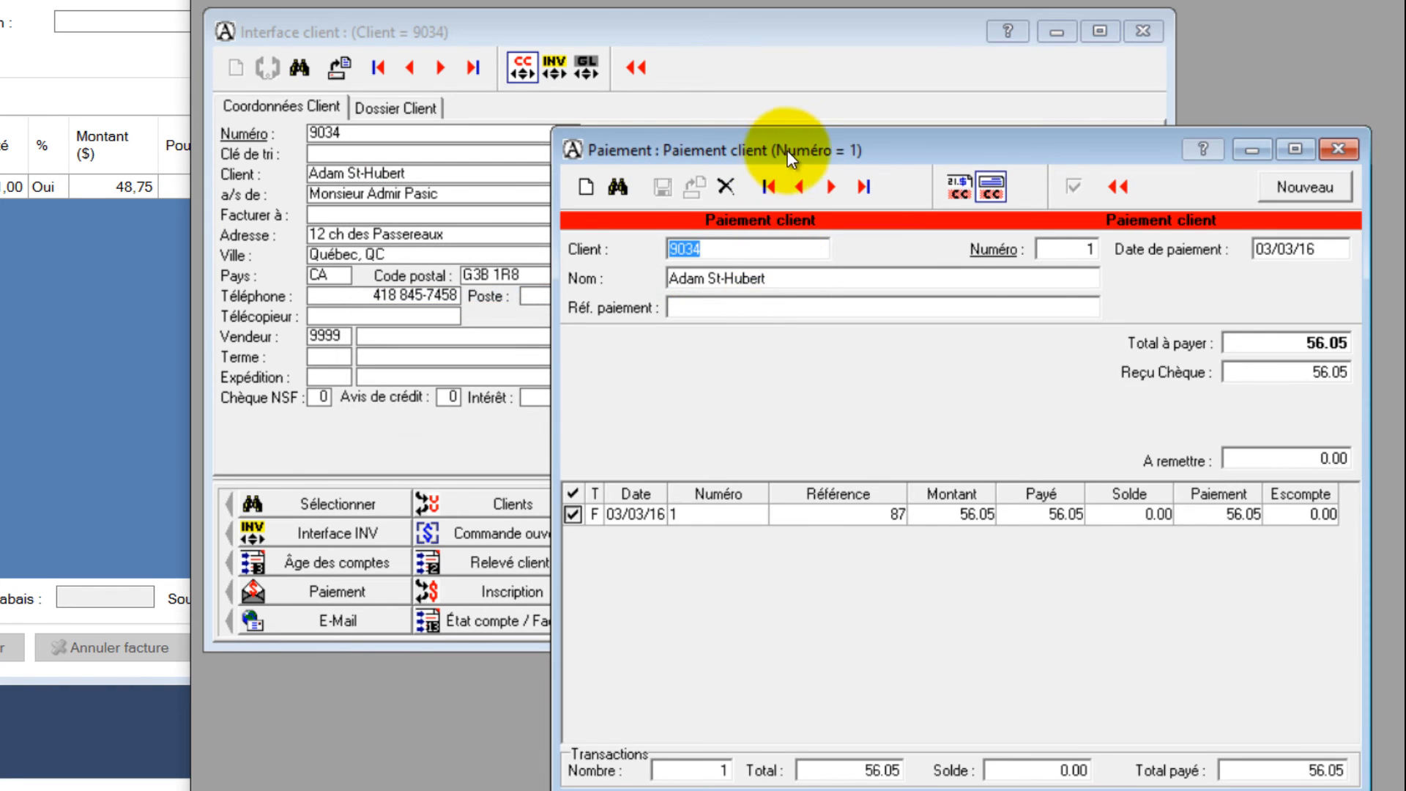
drag(788, 151, 512, 0)
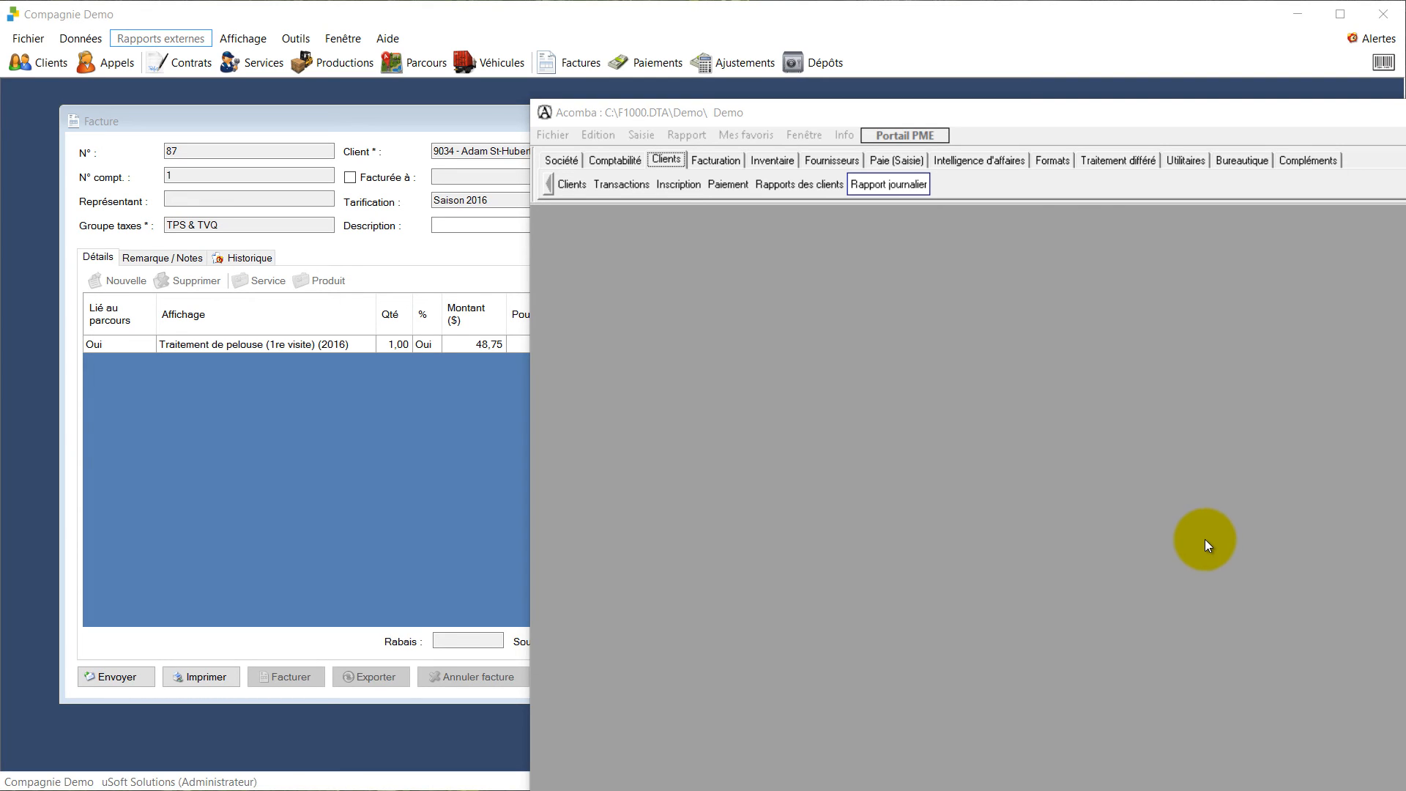
Produce the clients' Rapport journalier as Rapport (transfert détaillé) and complete its printing and transfer
click(893, 183)
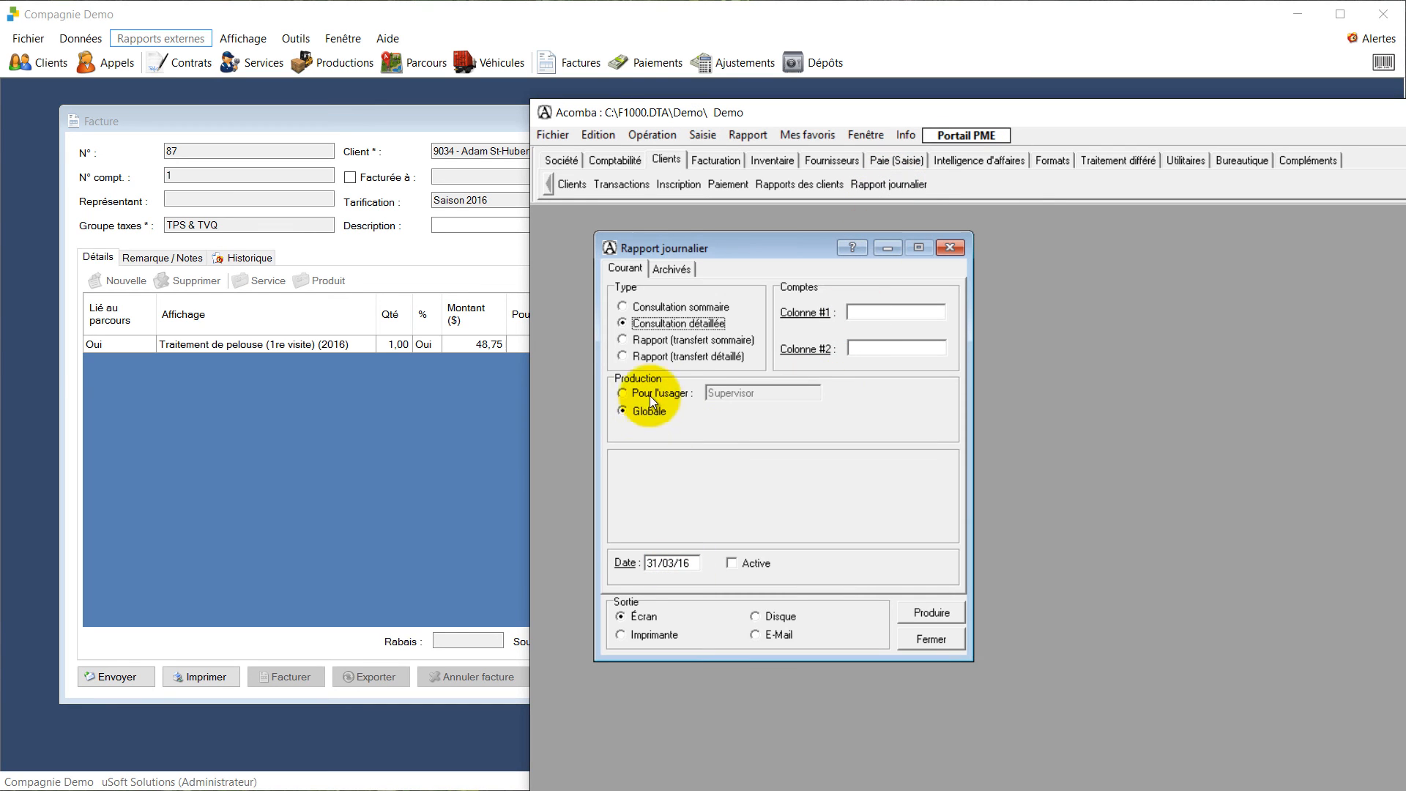
click(668, 356)
click(944, 612)
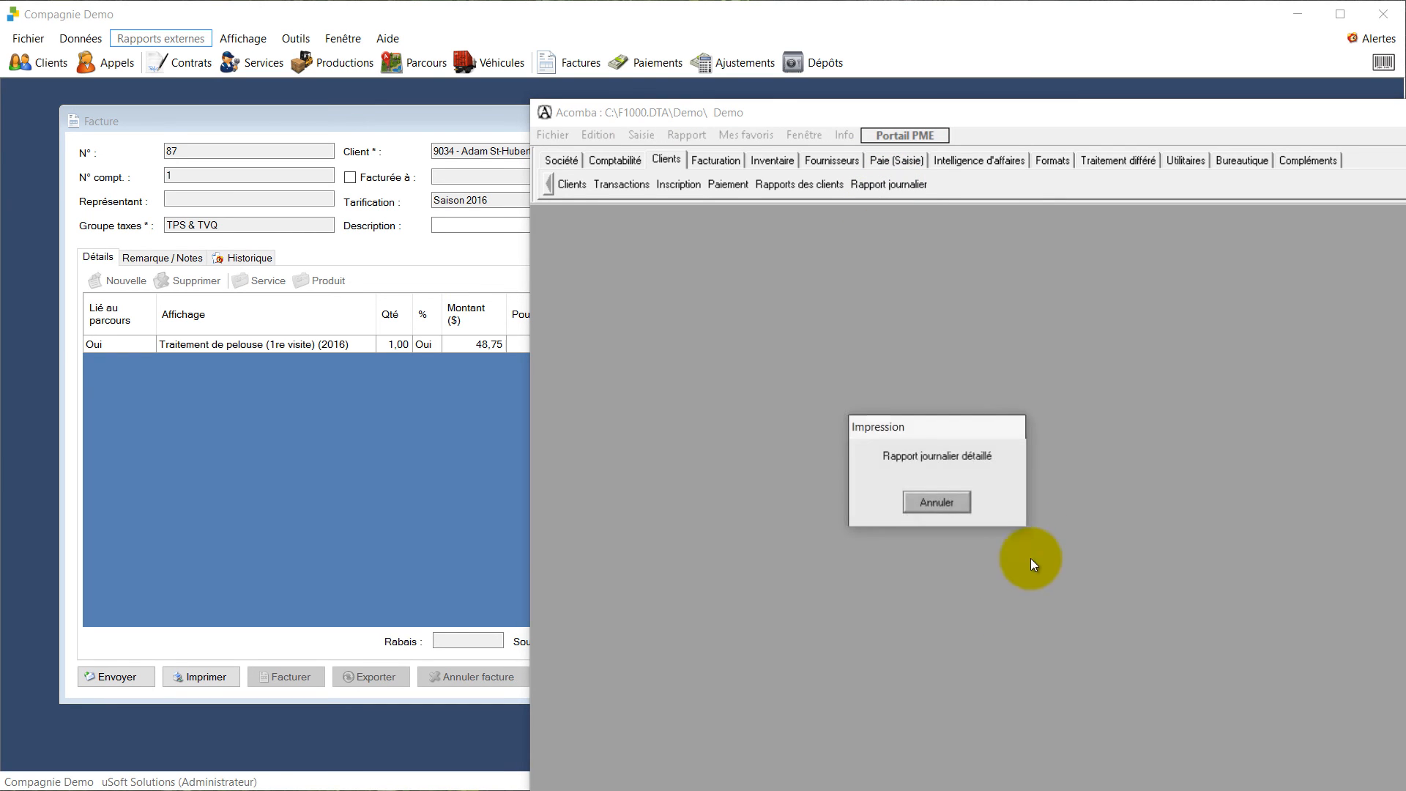
click(1028, 598)
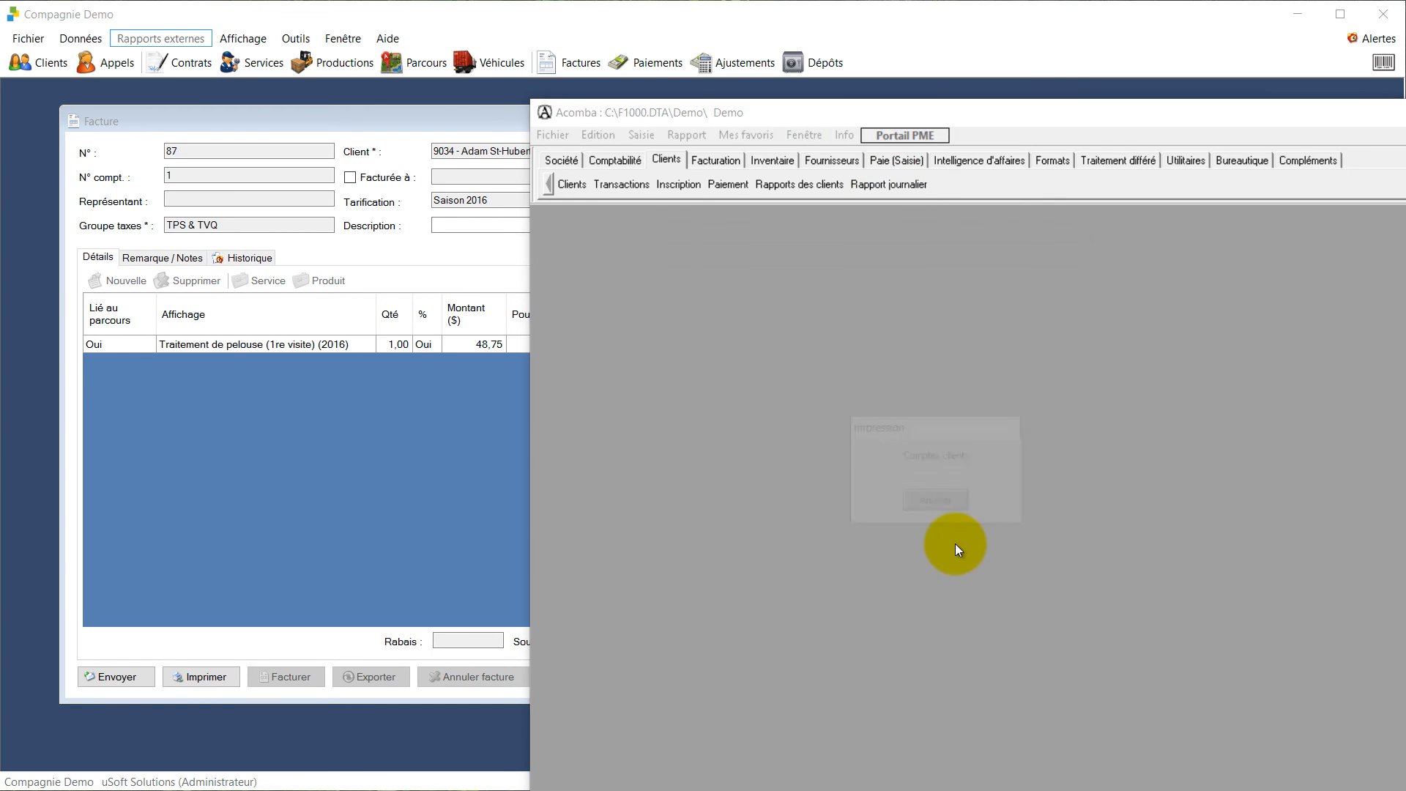
click(980, 597)
click(971, 595)
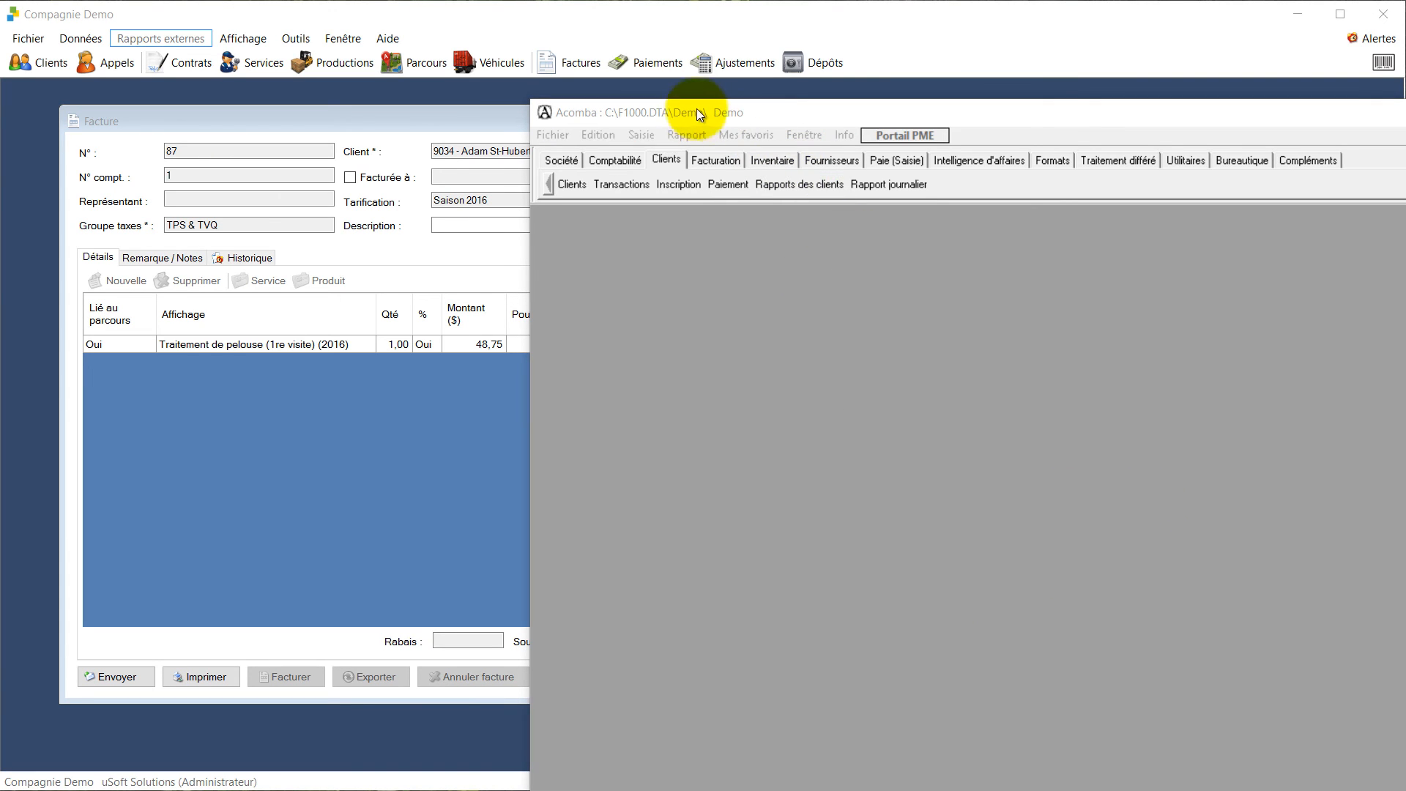
Reopen the Rapports financiers and produce an updated Balance de vérification on screen
click(684, 137)
mouse_move(760, 197)
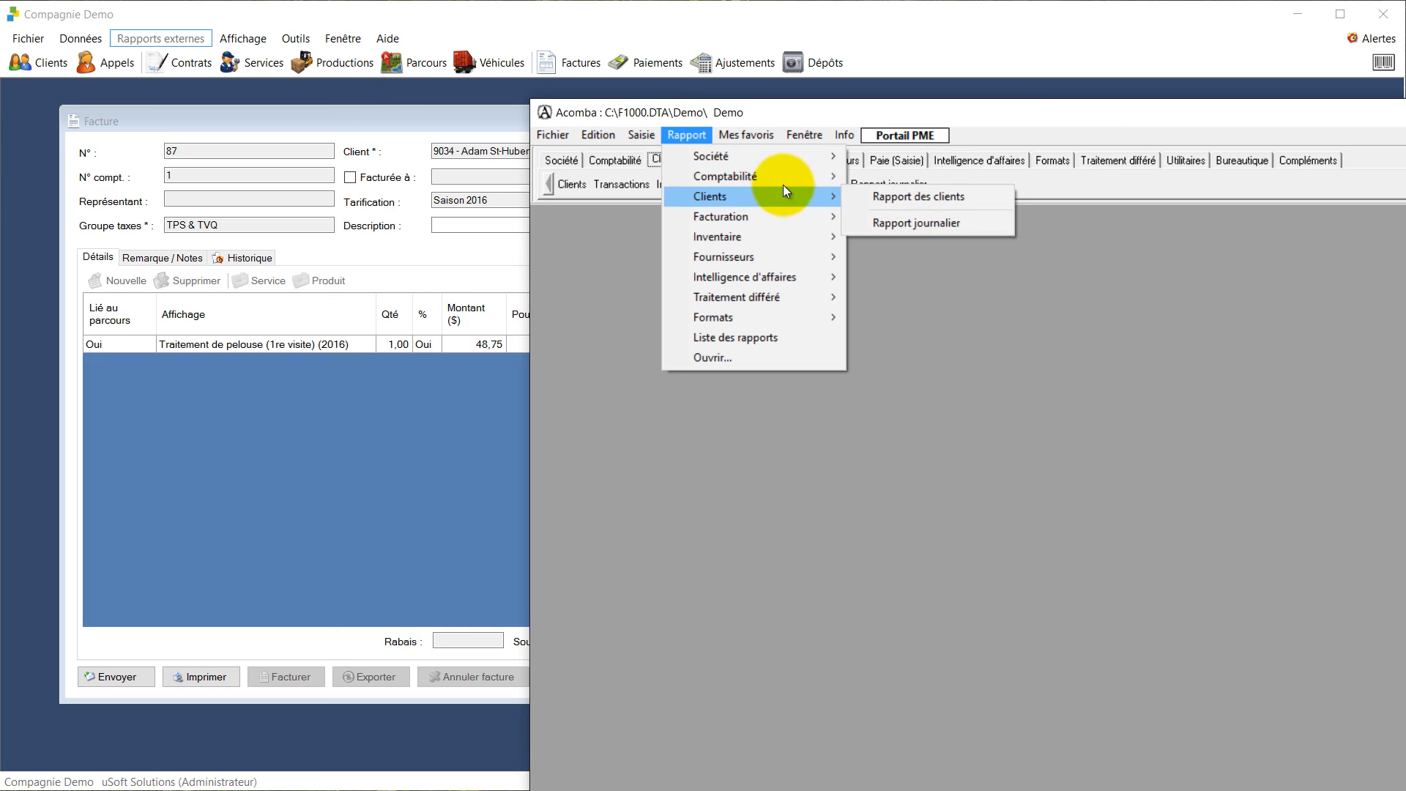
click(914, 245)
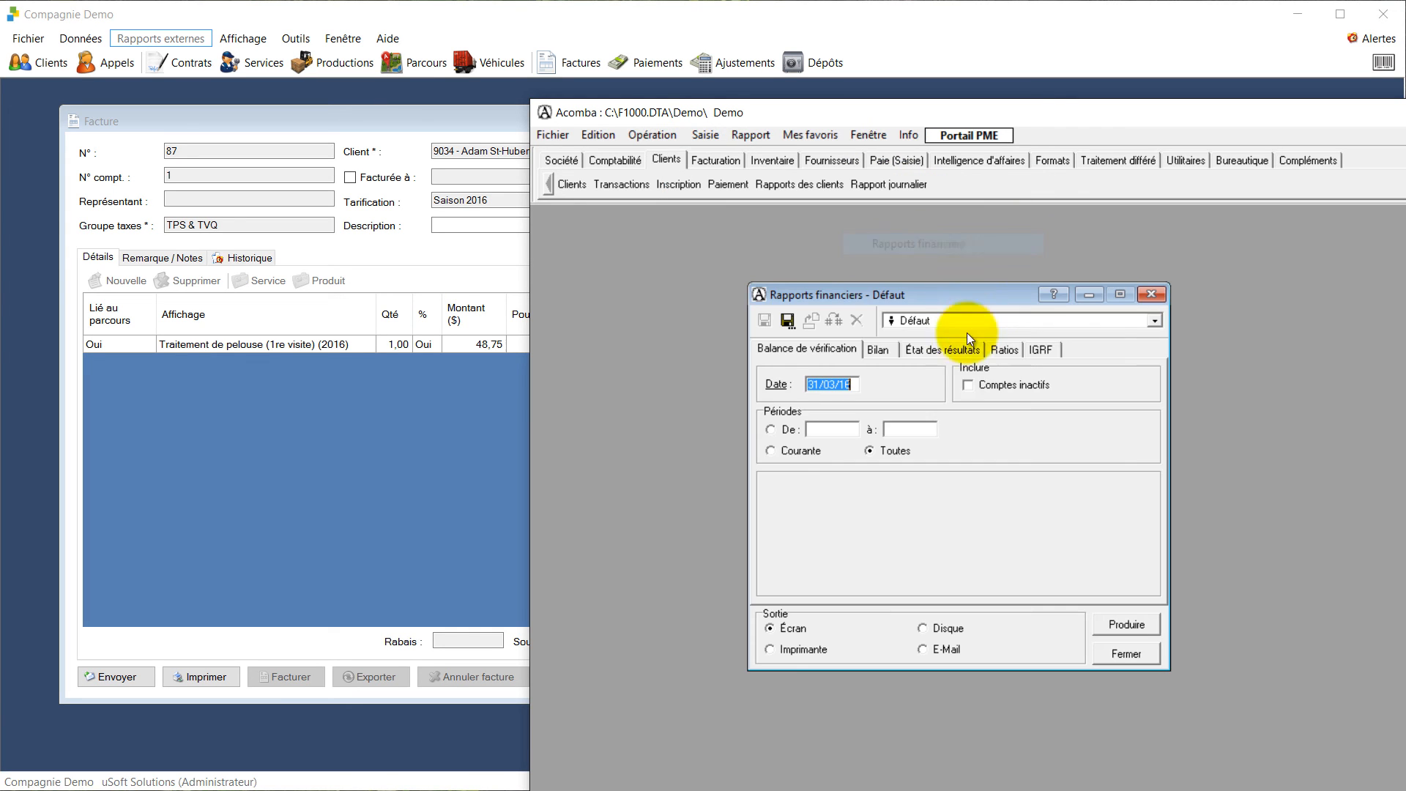
drag(881, 295, 760, 236)
click(989, 560)
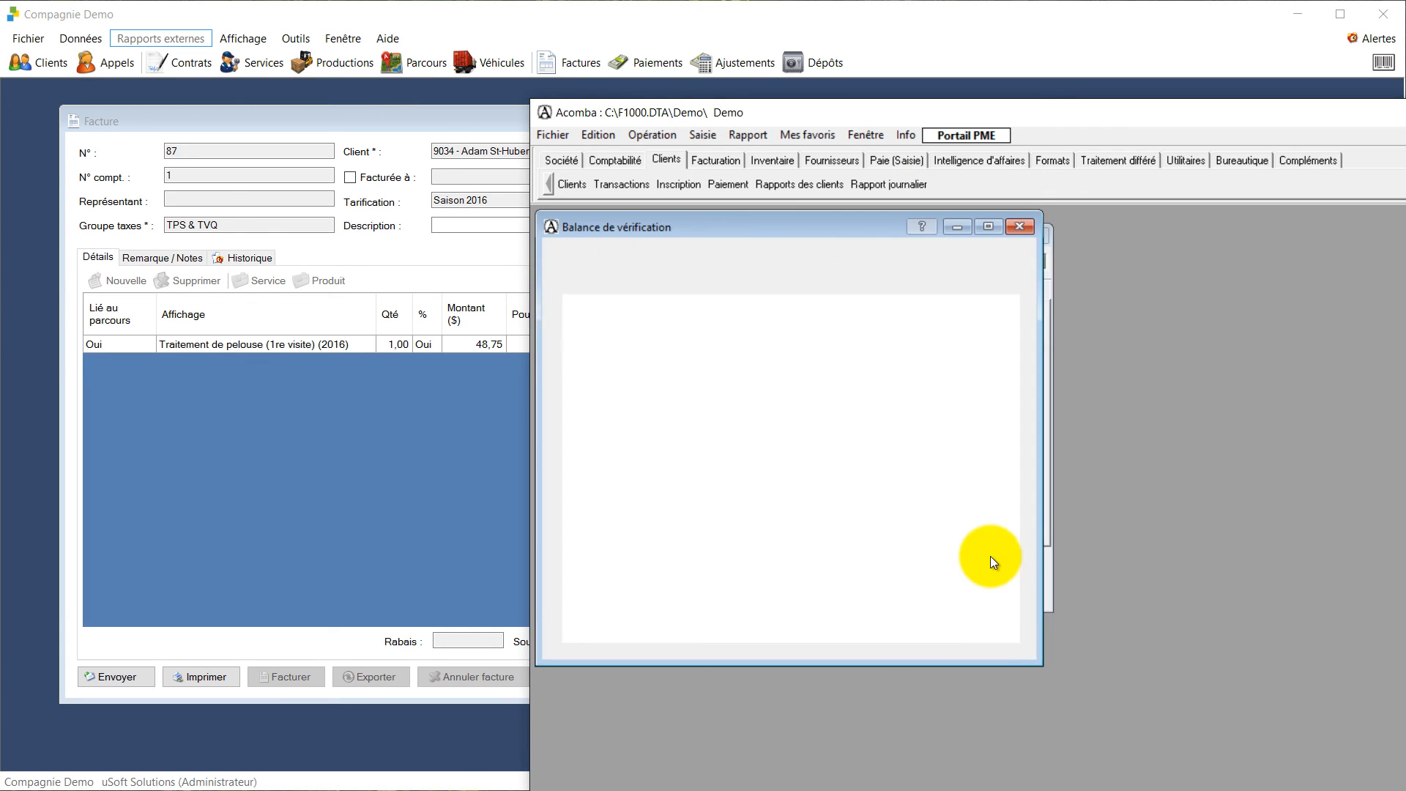